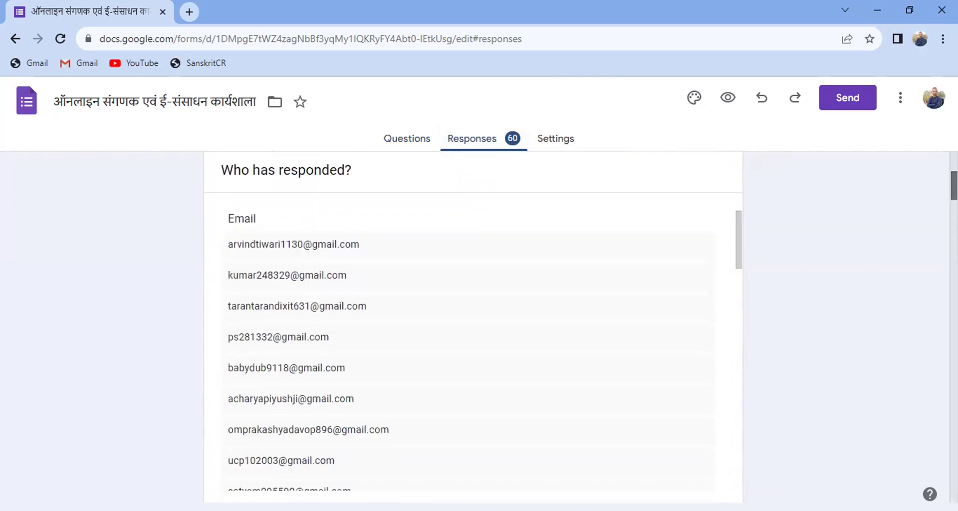
- Examine the respondents' email and name lists and the लिंग and व्यवसाय charts in the response summary
scroll(473, 324, "down", 5)
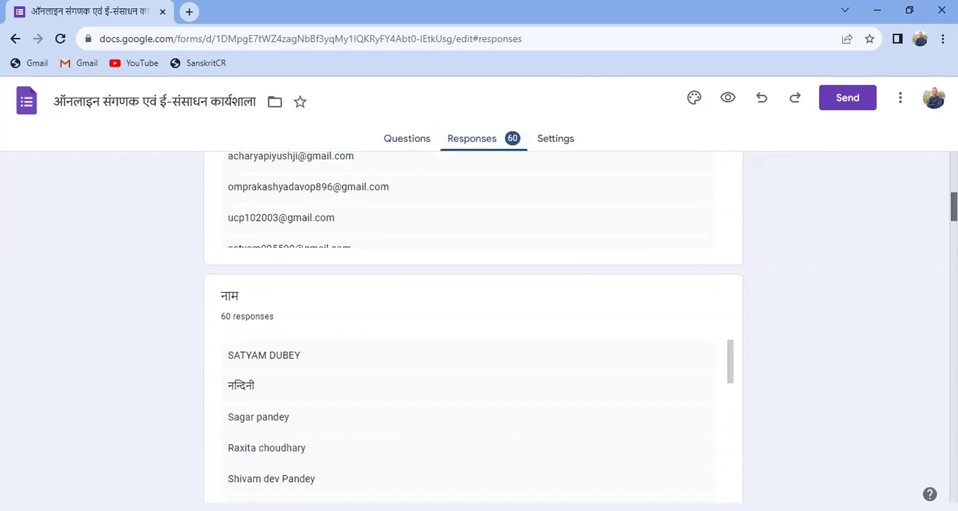
scroll(472, 324, "down", 4)
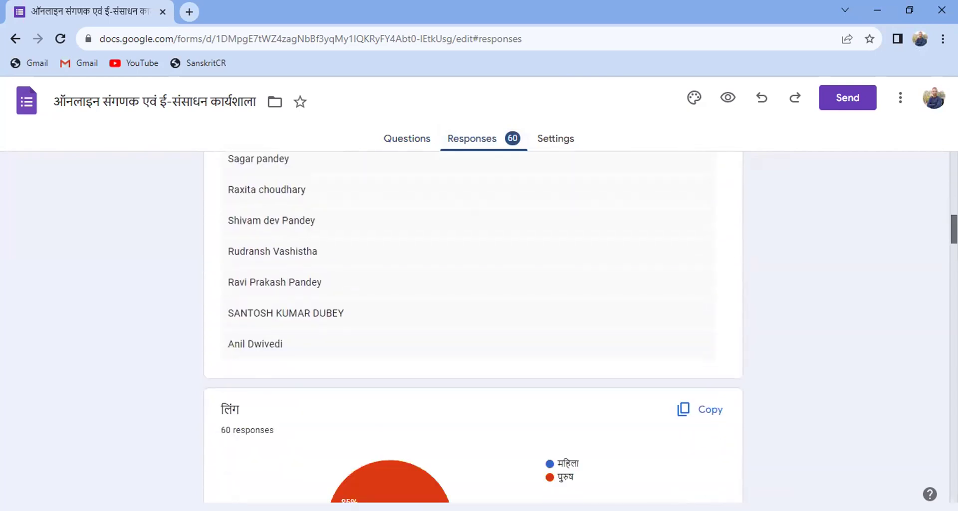
scroll(441, 322, "down", 2)
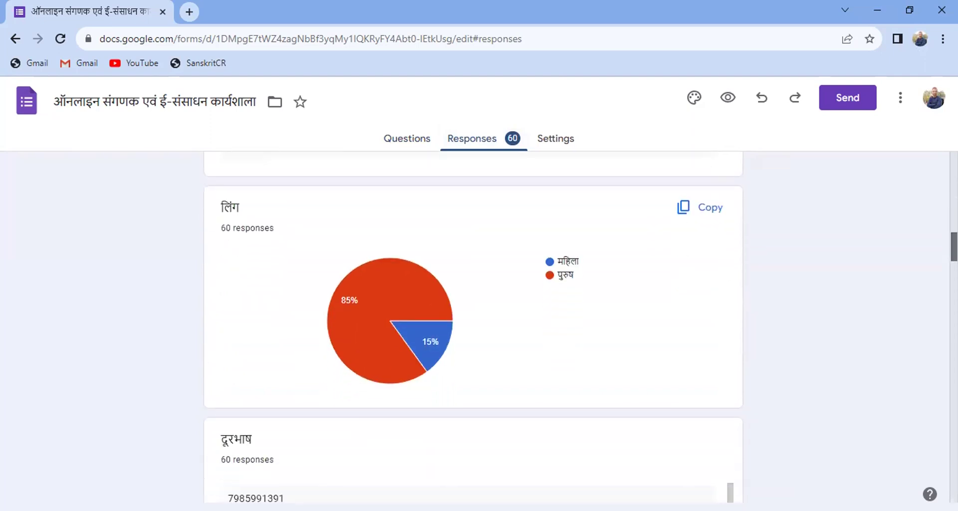
mouse_move(382, 288)
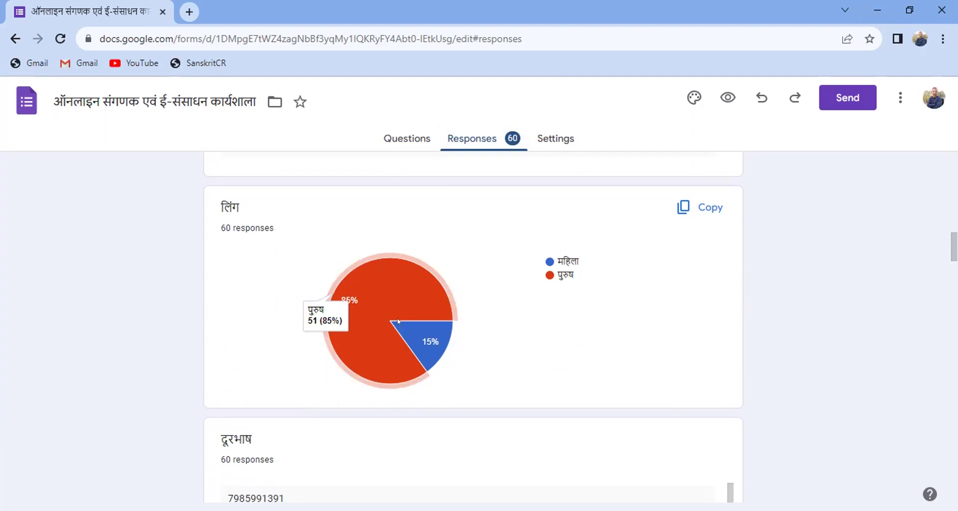
mouse_move(422, 332)
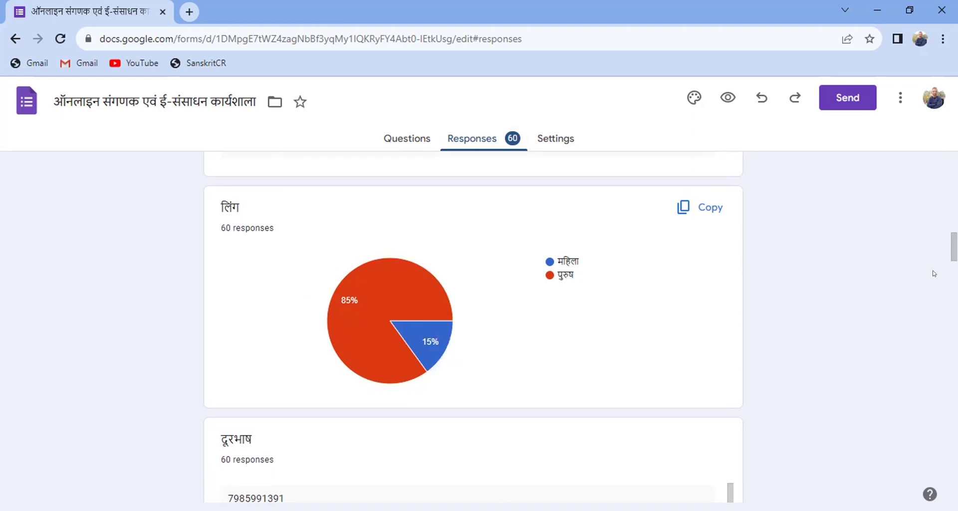
scroll(953, 246, "down", 15)
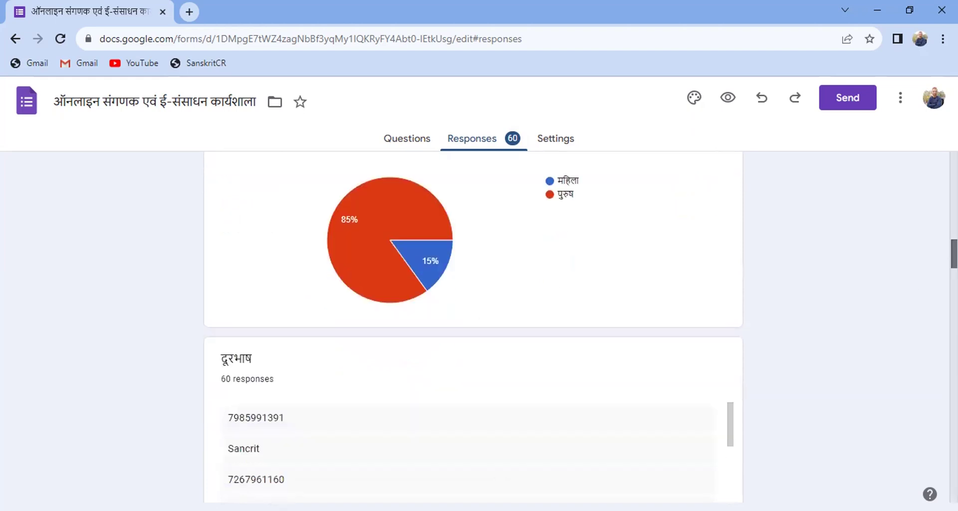
scroll(952, 314, "down", 4)
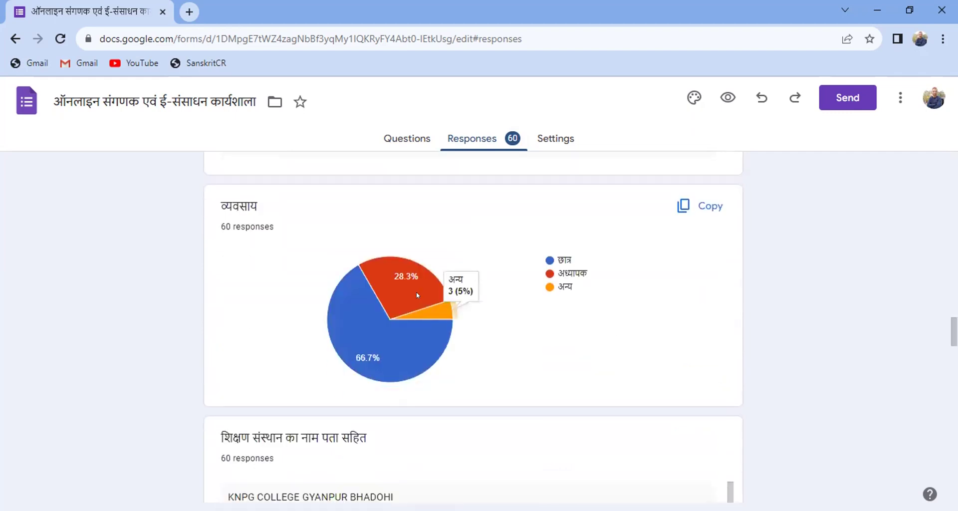
mouse_move(408, 298)
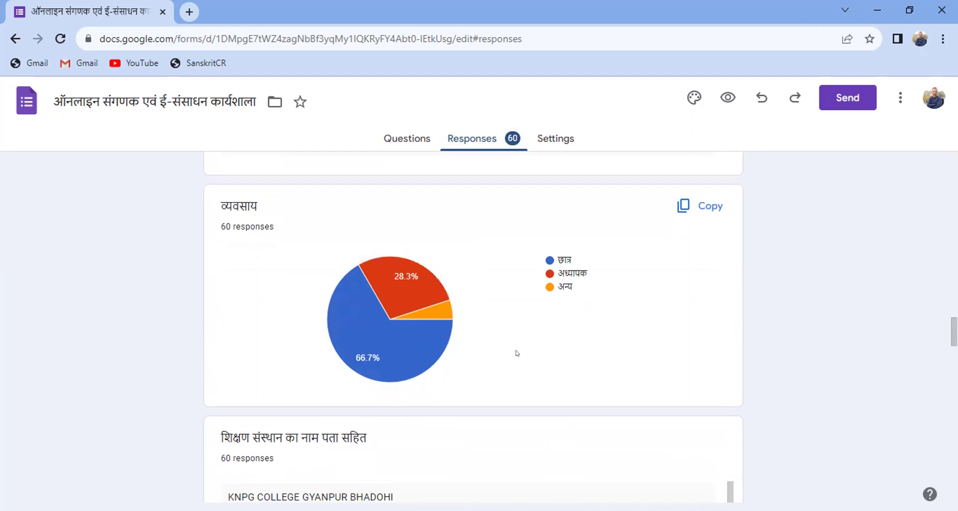
mouse_move(417, 355)
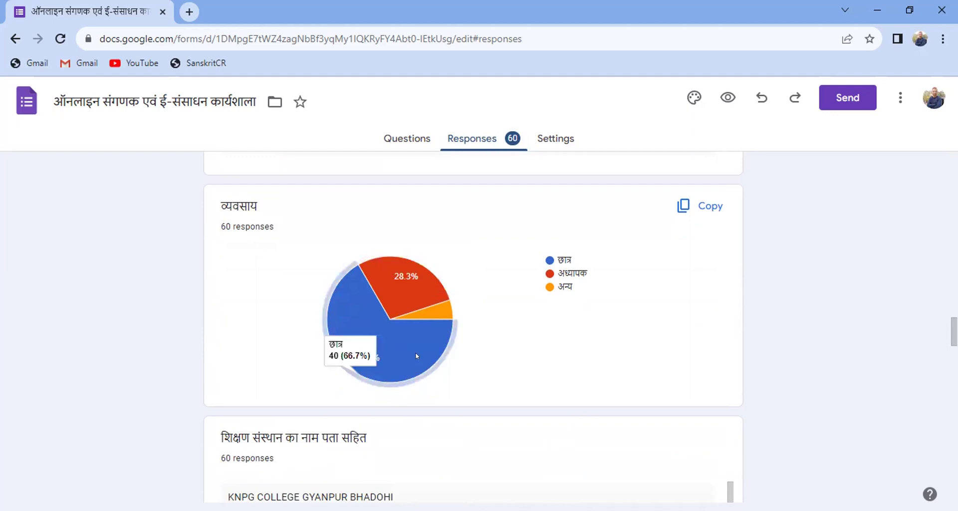
mouse_move(440, 308)
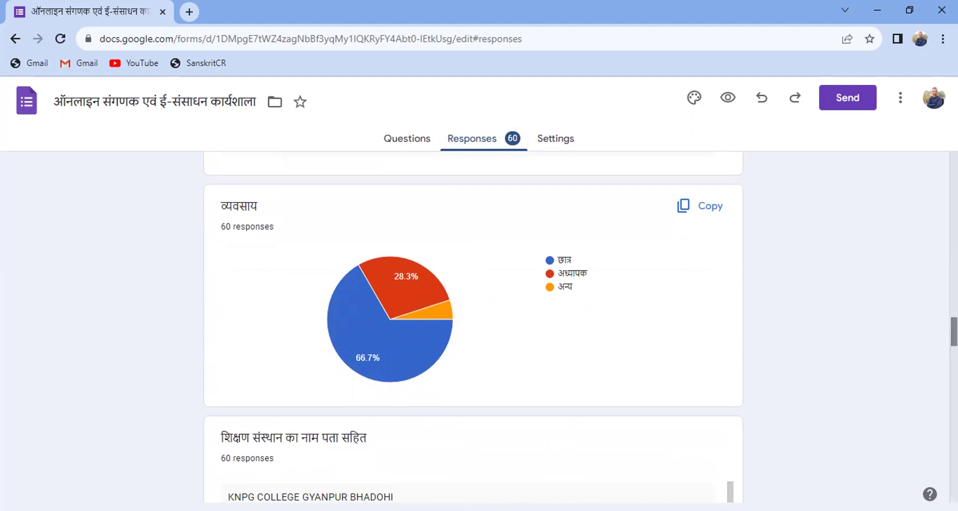
- Examine the response charts on devices available for online training and on prior knowledge of the course
scroll(952, 330, "down", 10)
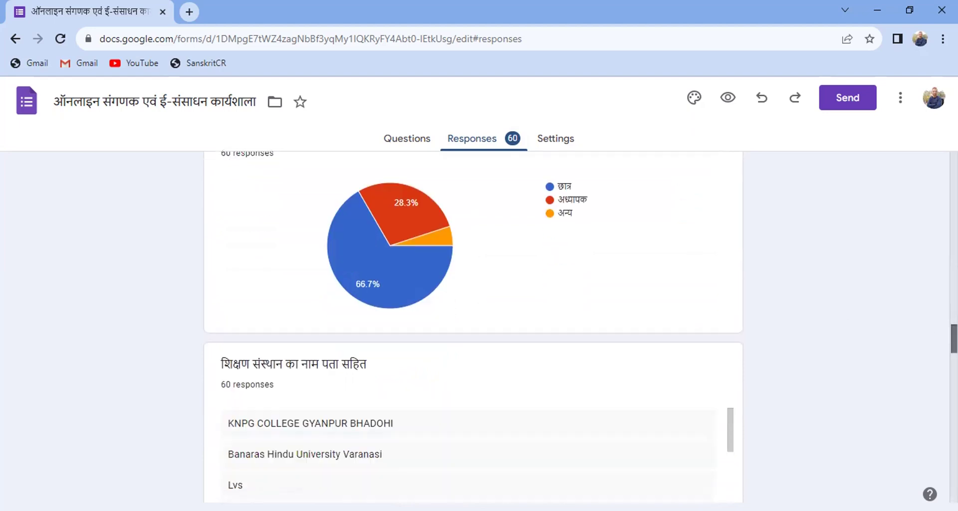
scroll(952, 379, "down", 10)
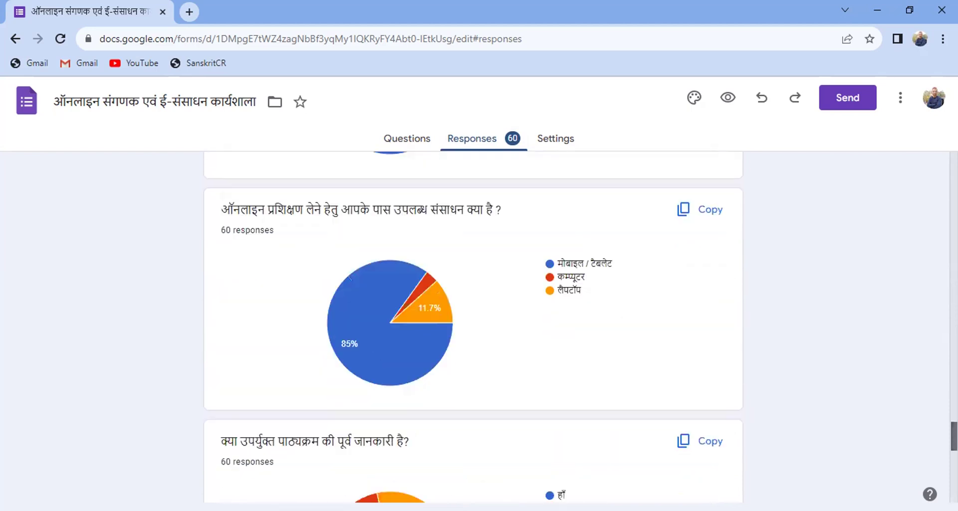
scroll(952, 434, "up", 1)
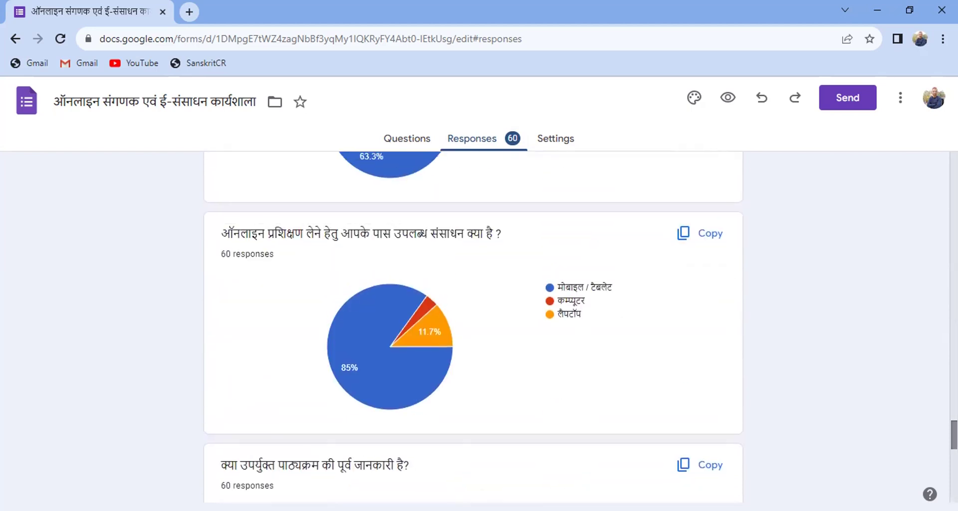
mouse_move(407, 396)
scroll(474, 326, "down", 5)
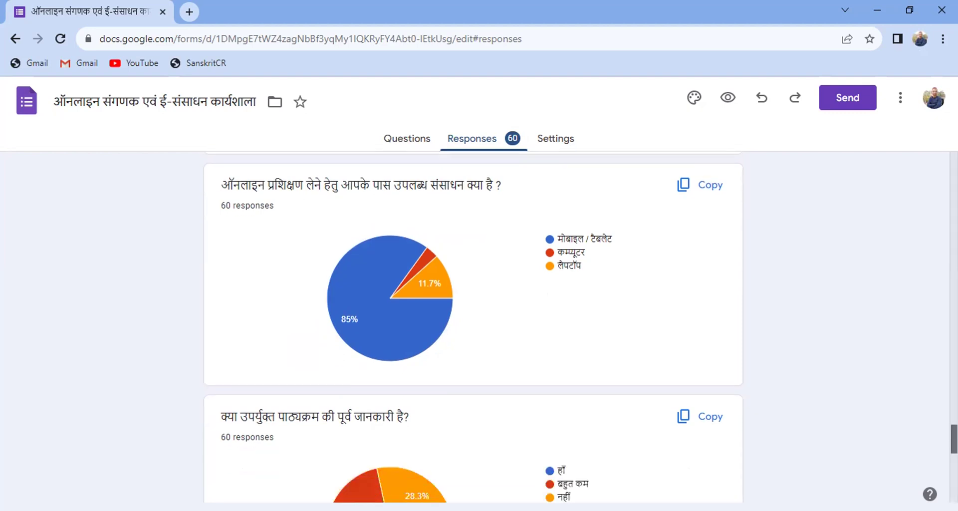
scroll(923, 452, "down", 1)
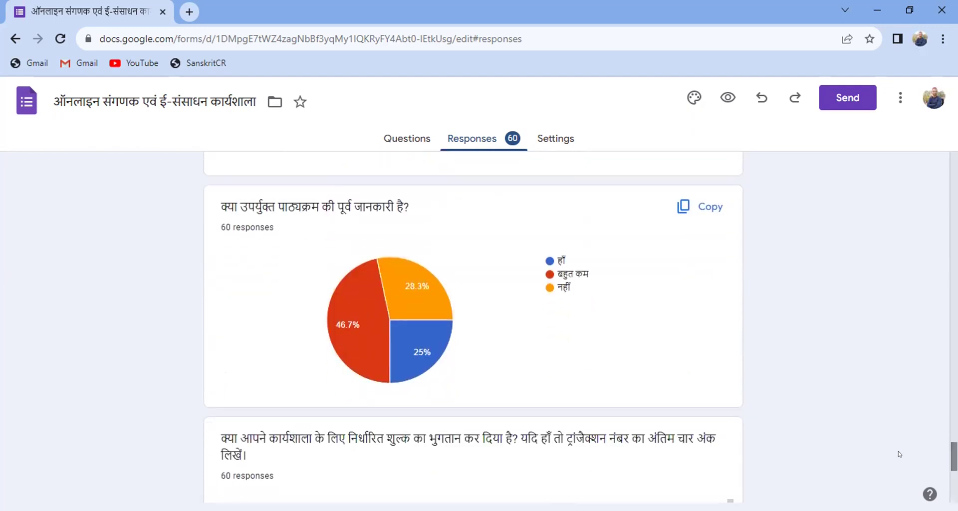
mouse_move(361, 332)
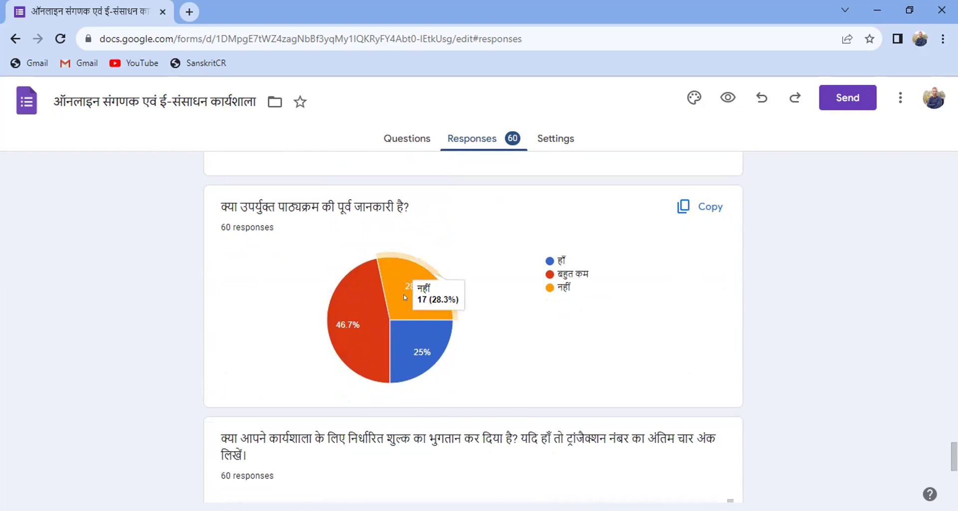
mouse_move(408, 338)
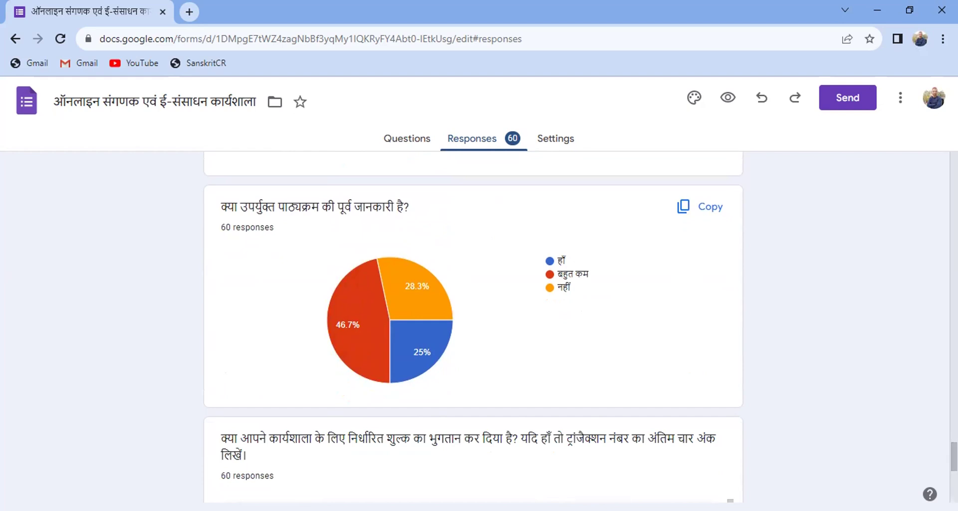
- Open the form's responses in the linked Google Sheets spreadsheet
left_click_drag(953, 457, 953, 165)
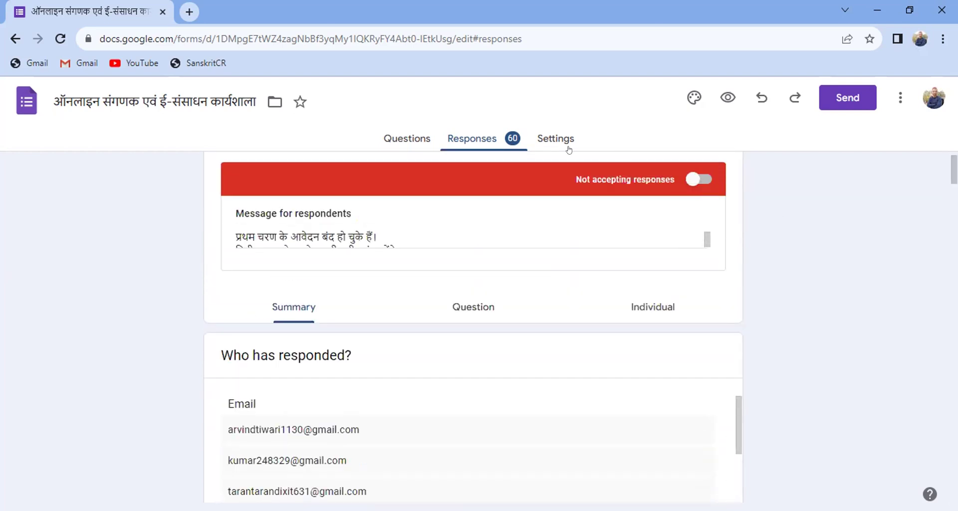
left_click_drag(953, 168, 953, 164)
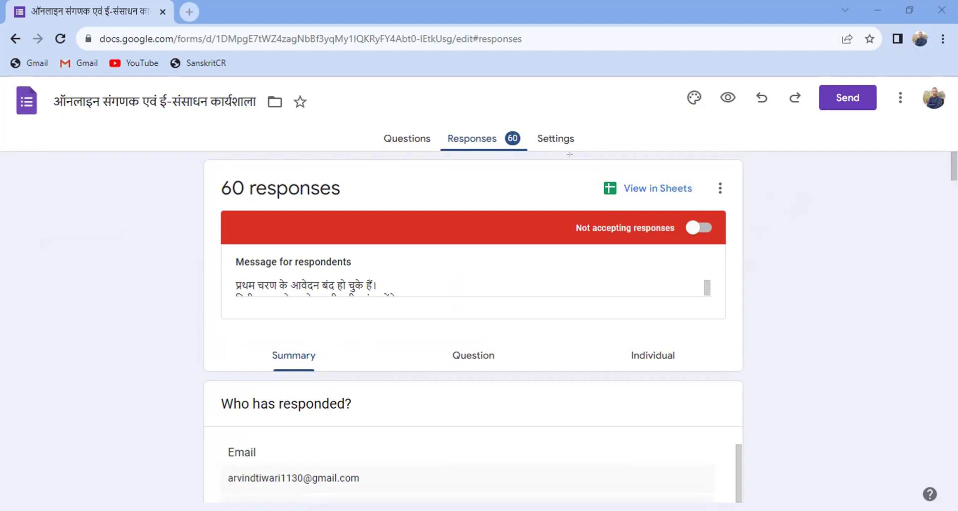
left_click_drag(577, 163, 739, 197)
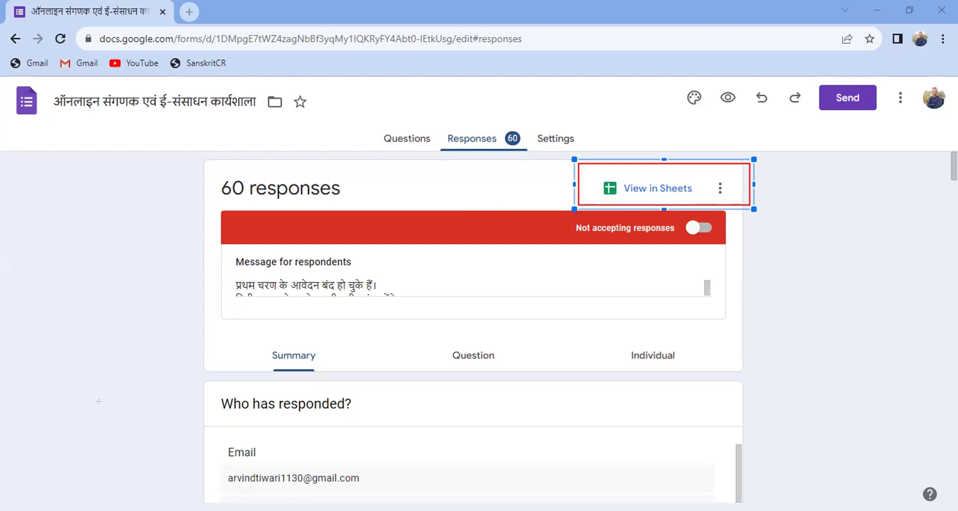
left_click(454, 332)
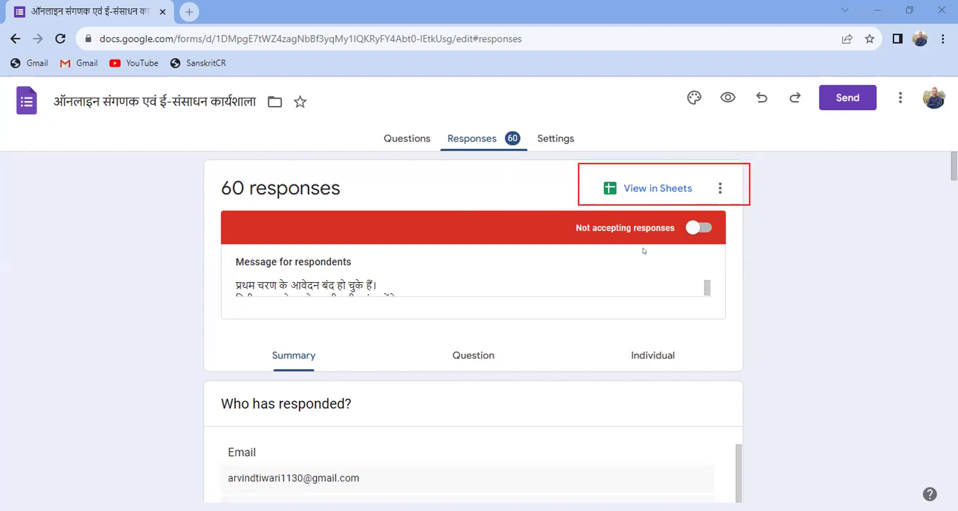
left_click(649, 190)
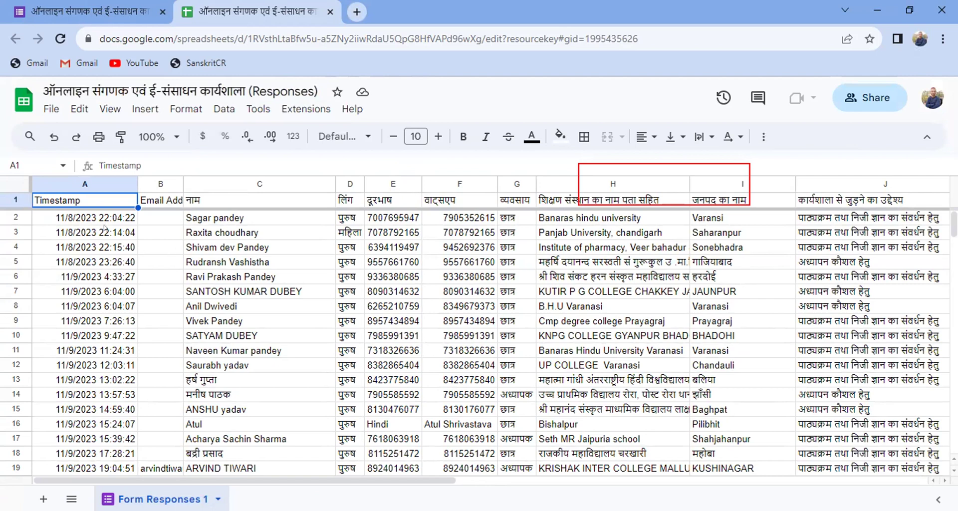
- Examine the response rows down to row 11 and read across that row's answer columns
key("Down")
key("Down")
key("Down")
key("Down")
key("Down")
key("Down")
key("Down")
key("Down")
key("Down")
key("Down")
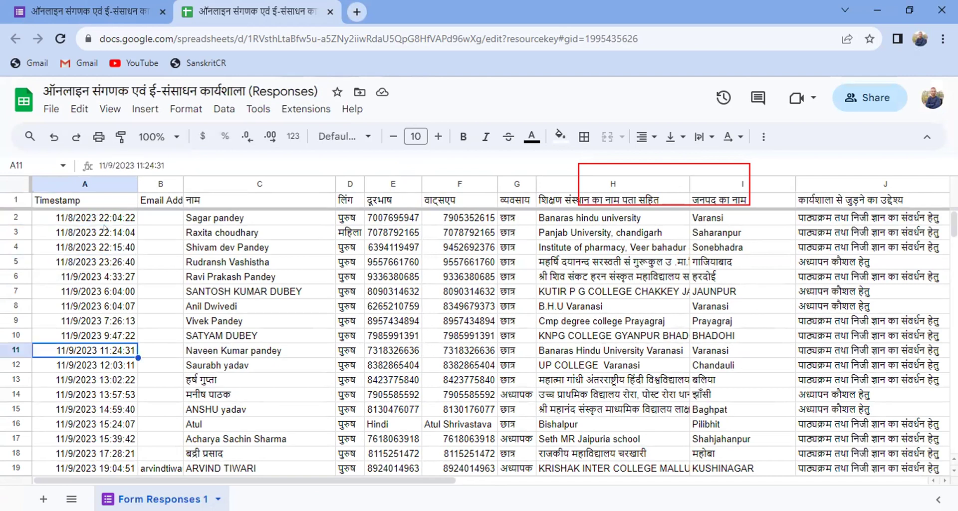
key("Right")
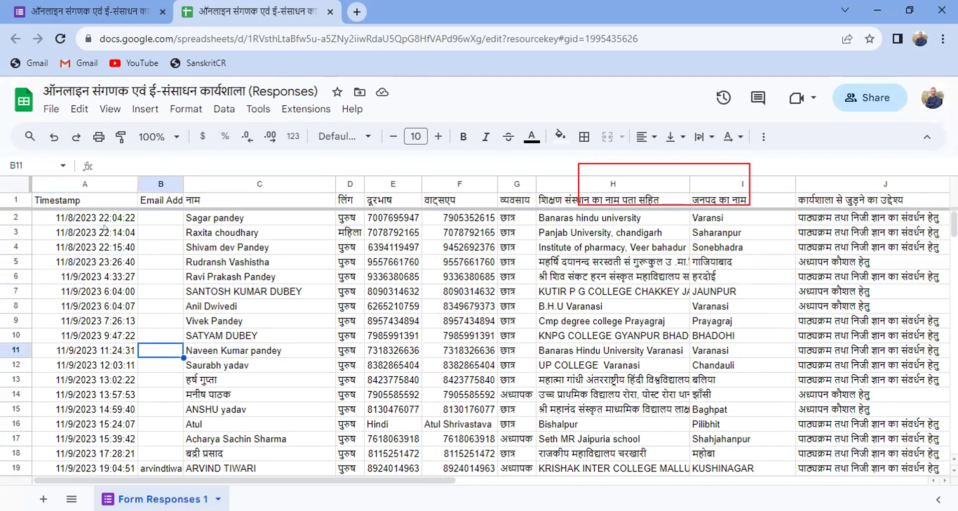
key("Right")
key("Right")
key("Right")
key("Right")
key("Right")
key("Right")
key("Right")
key("Right")
key("Right")
key("Right")
key("Right")
key("Right")
key("Right")
key("Right")
key("Right")
key("Right")
key("Left")
key("Left")
key("Left")
key("Left")
key("Left")
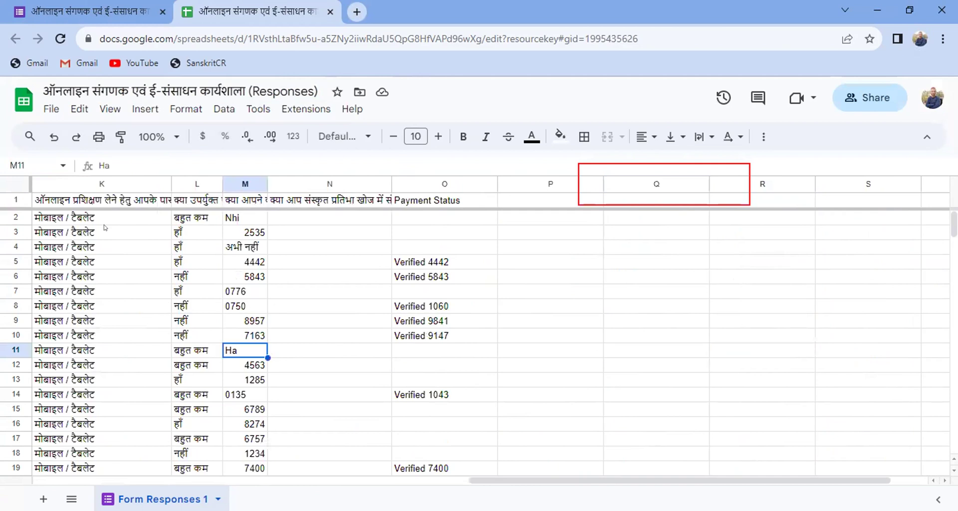
- Examine the Payment Status column from row 5 down past the last response
key("Right")
key("Right")
key("Up")
key("Up")
key("Up")
key("Up")
key("Up")
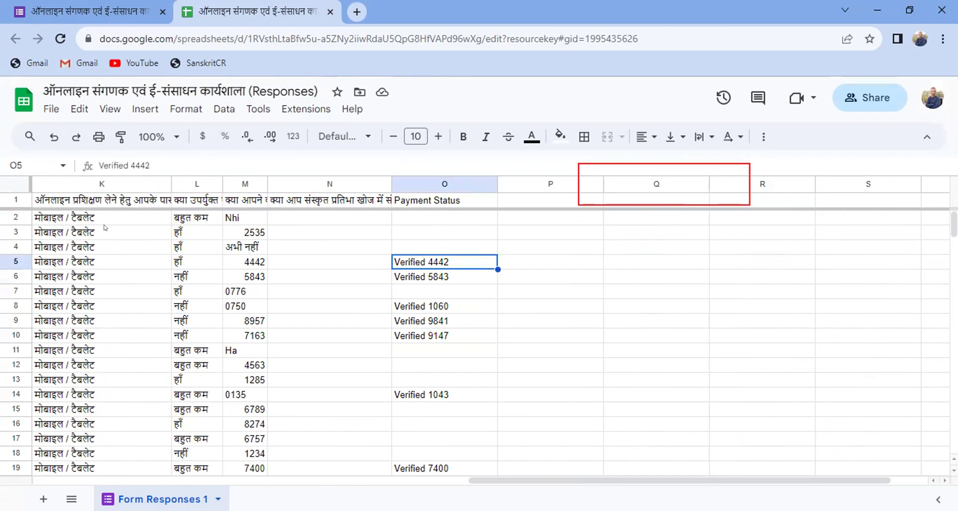
key("Down")
key("Down")
key("Down")
key("Down")
key("Down")
key("Down")
key("Down")
key("Down")
key("Down")
key("Down")
key("Down")
key("Down")
key("Down")
key("Down")
key("Down")
key("Down")
key("Down")
key("Down")
key("Down")
key("Down")
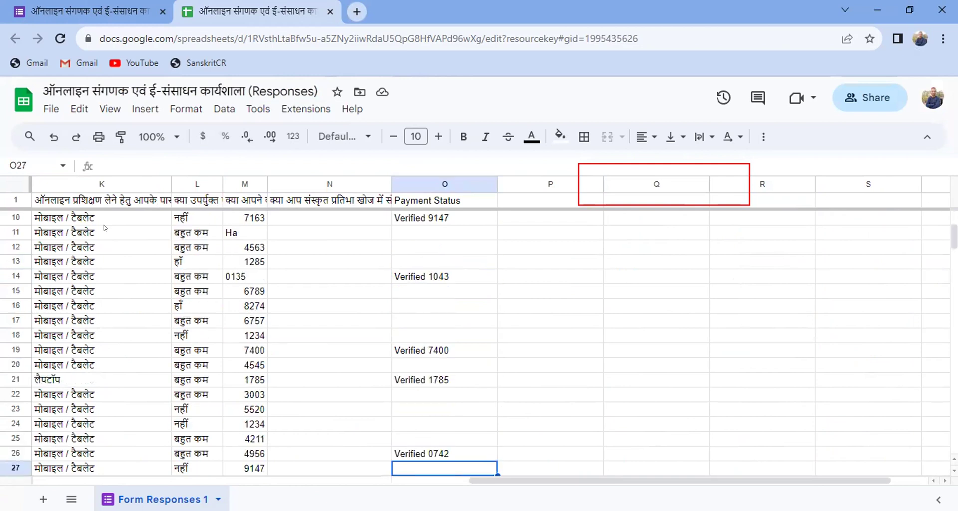
key("Down")
key("Down")
key("Down")
key("Down")
key("Down")
key("Down")
key("Down")
key("Down")
key("Down")
key("Down")
key("Down")
key("Down")
key("Down")
key("Down")
key("Down")
key("Down")
key("Down")
key("Down")
key("Down")
key("Down")
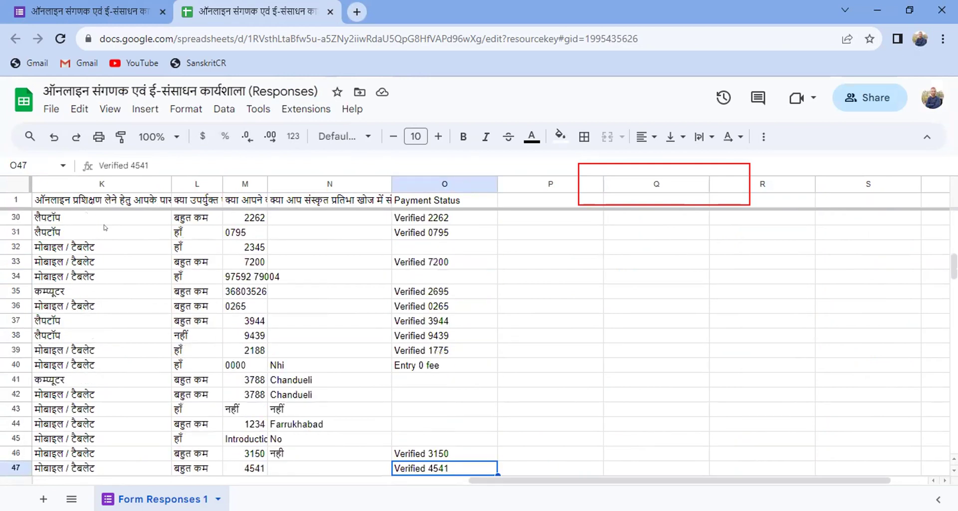
key("Down")
key("Down")
key("Down")
key("Down")
key("Down")
key("Down")
key("Down")
key("Down")
key("Down")
key("Down")
key("Down")
key("Down")
key("Down")
key("Down")
key("Down")
key("Down")
key("Down")
key("Down")
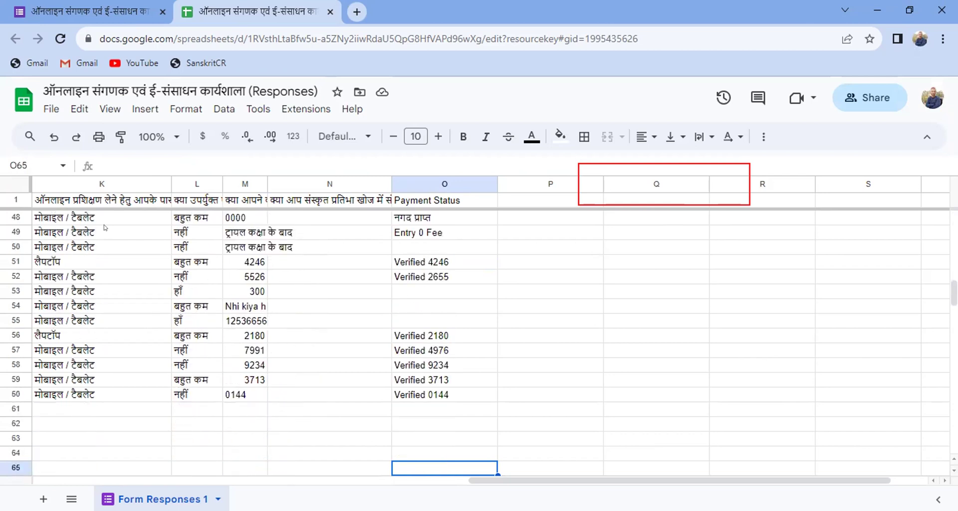
- Read back across the last response rows from the Payment Status column to the Timestamp column
key("Left")
key("Left")
key("Left")
key("Left")
key("Left")
key("Left")
key("Left")
key("Left")
key("Left")
key("Left")
key("Left")
key("Left")
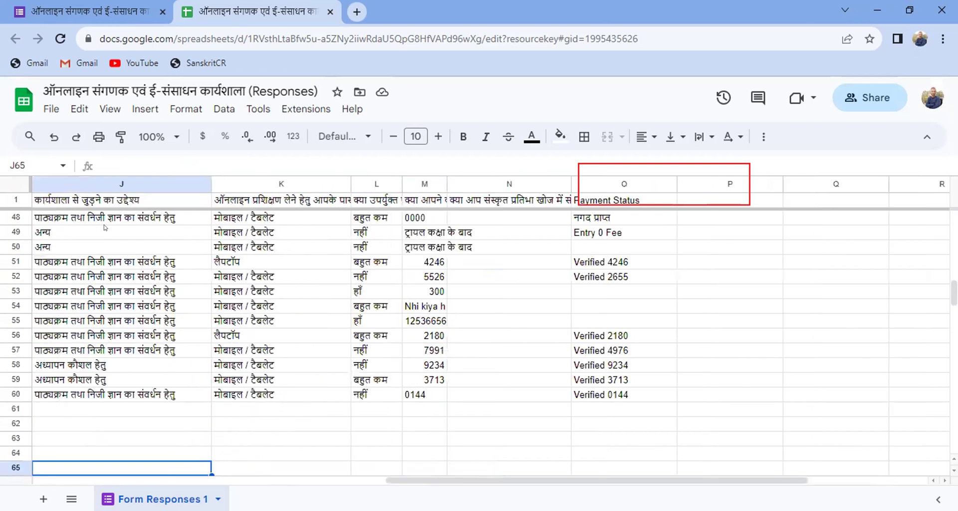
key("Left")
key("Left")
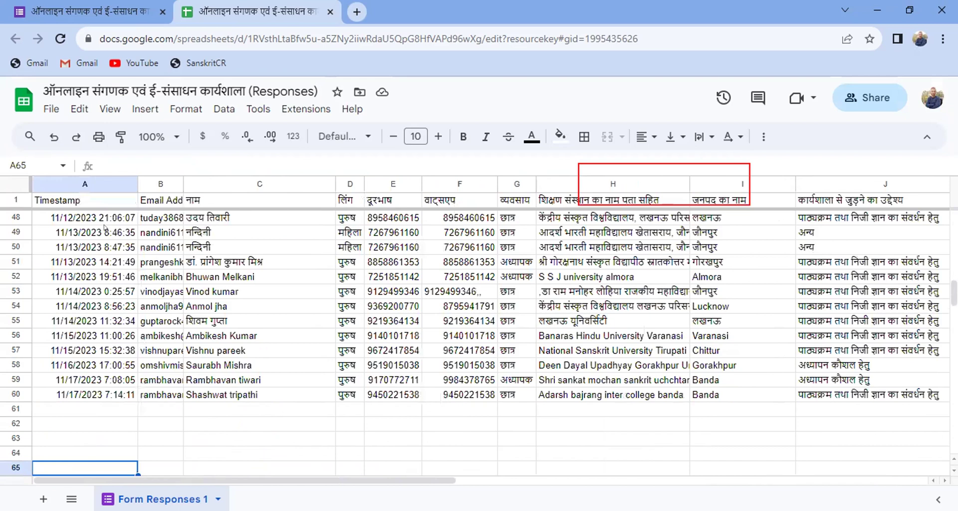
- Examine the response rows upward from the end of the sheet to the header row
key("Up")
key("Up")
key("Up")
key("Up")
key("Up")
key("Up")
key("Up")
key("Up")
key("Up")
key("Up")
key("Up")
key("Up")
key("Up")
key("Up")
key("Up")
key("Up")
key("Up")
key("Up")
key("Up")
key("Up")
key("Up")
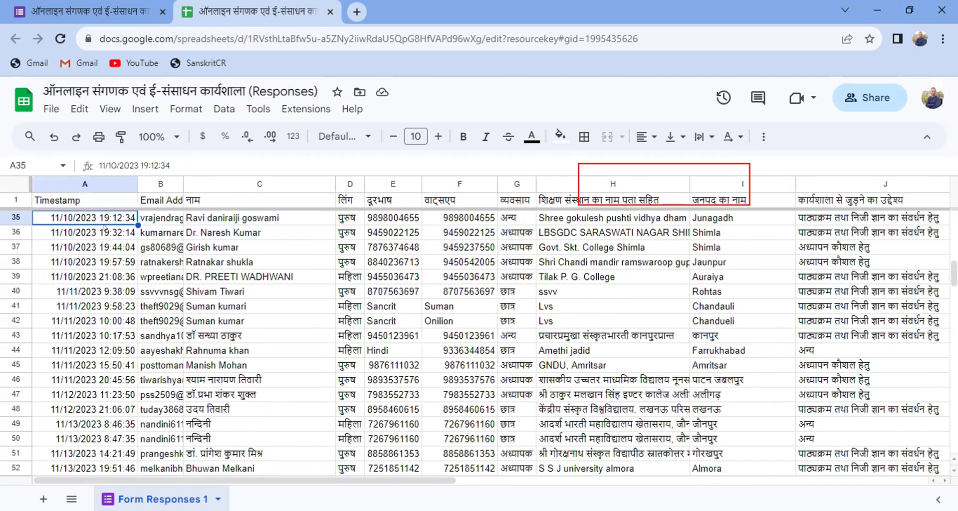
key("Up")
key("Up")
key("Up")
key("Up")
key("Up")
key("Up")
key("Up")
key("Up")
key("Up")
key("Up")
key("Up")
key("Up")
key("Up")
key("Up")
key("Up")
key("Up")
key("Up")
key("Up")
key("Up")
key("Up")
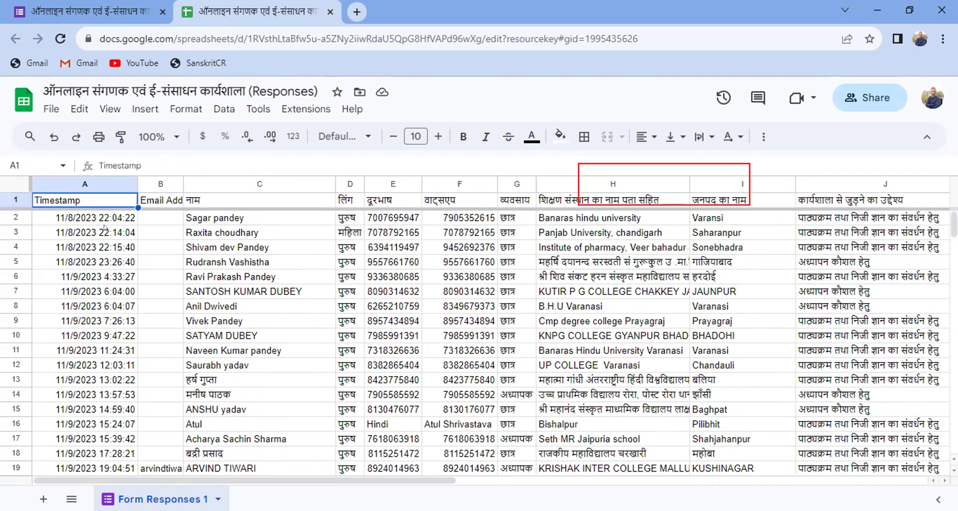
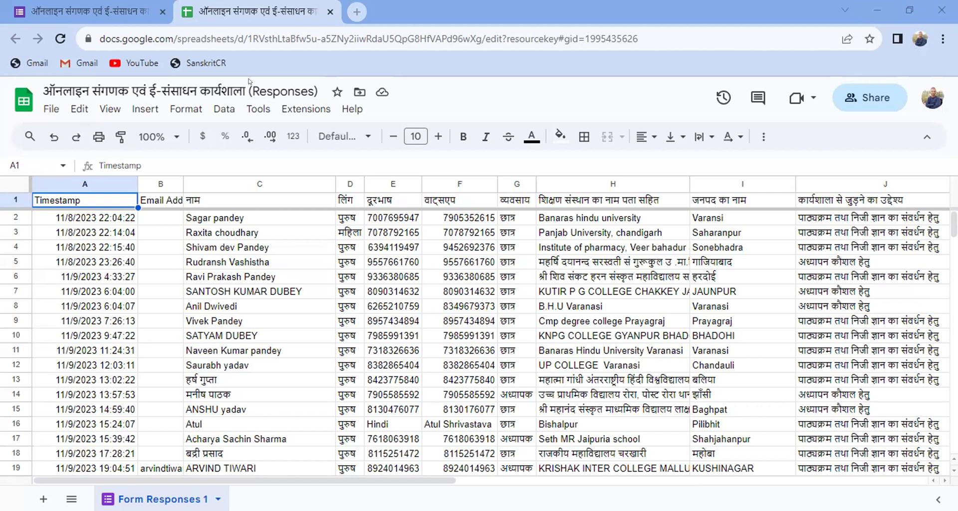
- Close the response spreadsheet and the workshop form, leaving only a new empty browser tab open
left_click(330, 12)
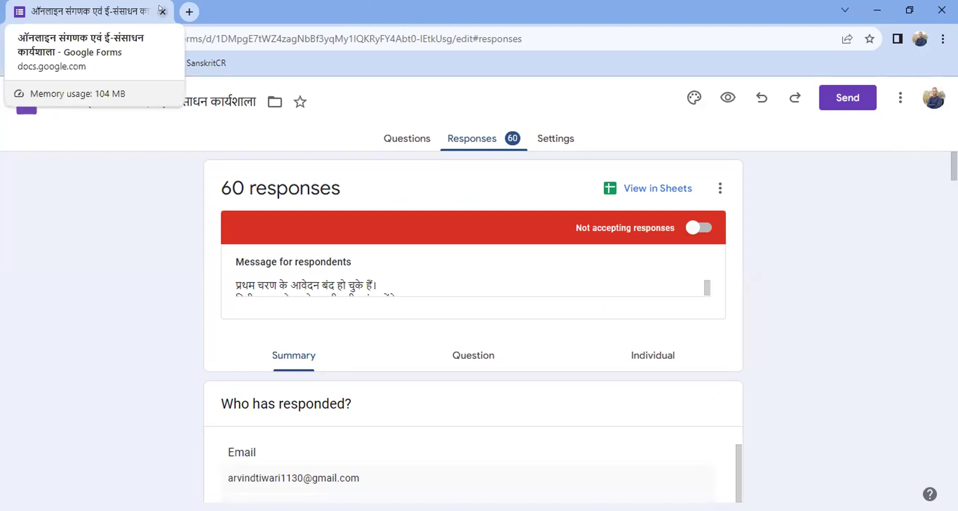
left_click(187, 12)
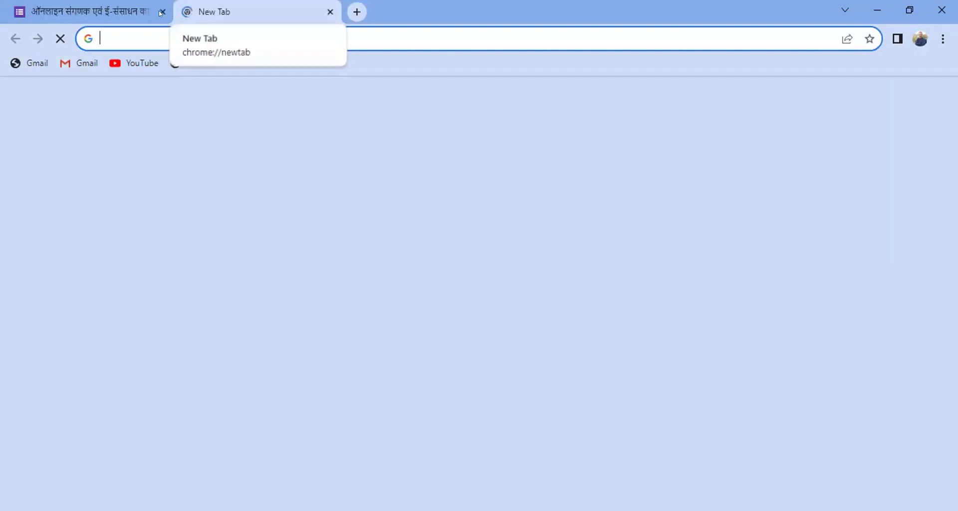
left_click(161, 12)
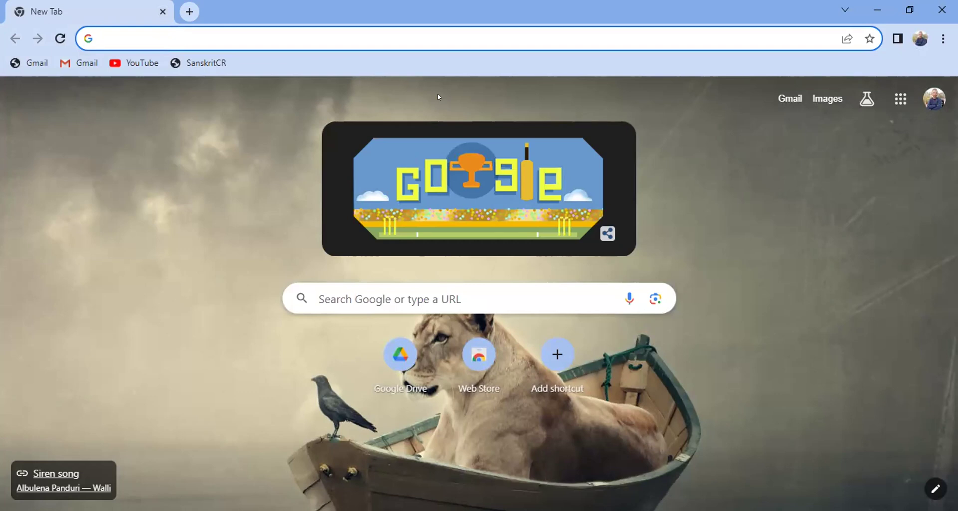
type("िज")
type("ीव")
key("BackSpace")
key("BackSpace")
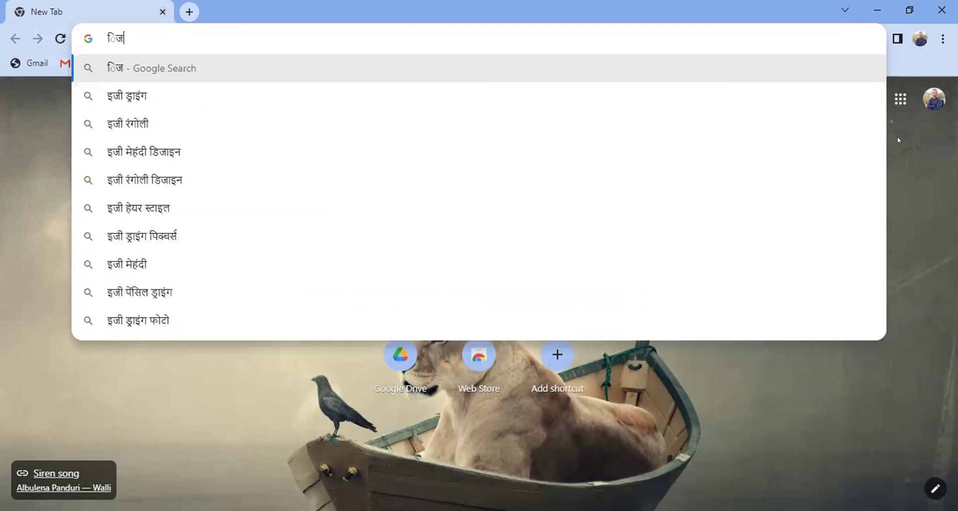
key("BackSpace")
key("BackSpace")
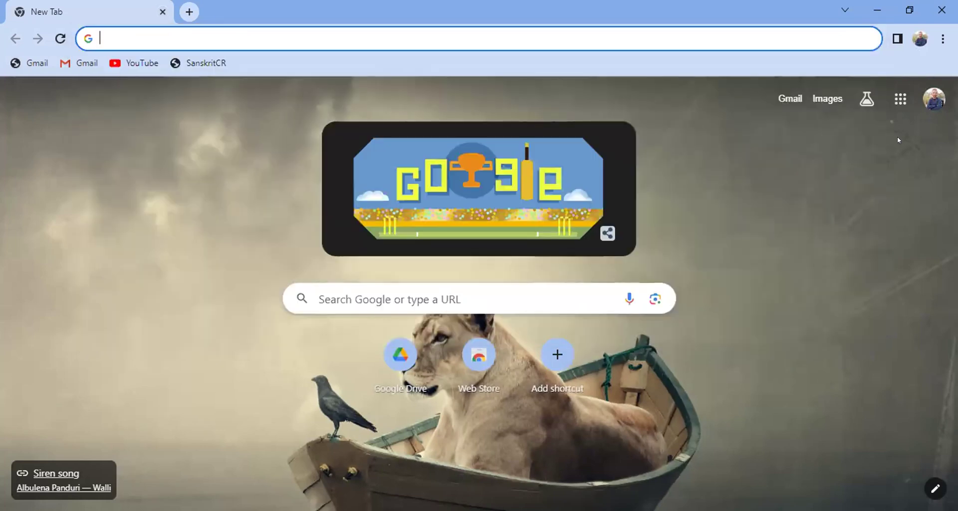
- Open the Google Forms home page at forms.google.com
type("form")
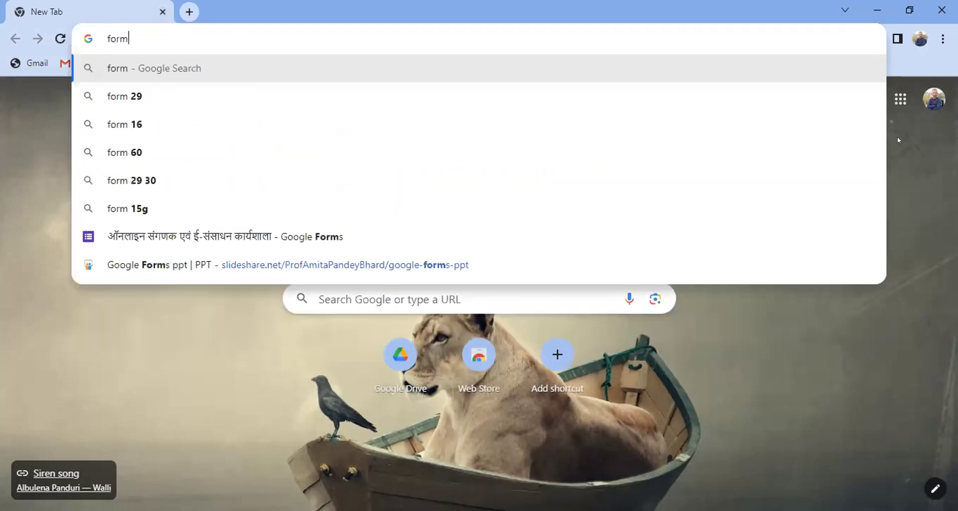
type(".goo")
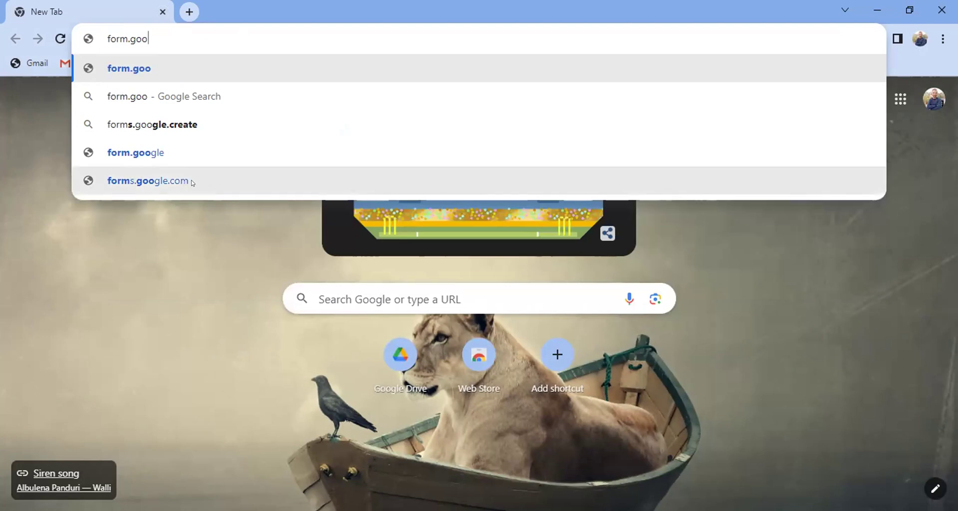
left_click(148, 180)
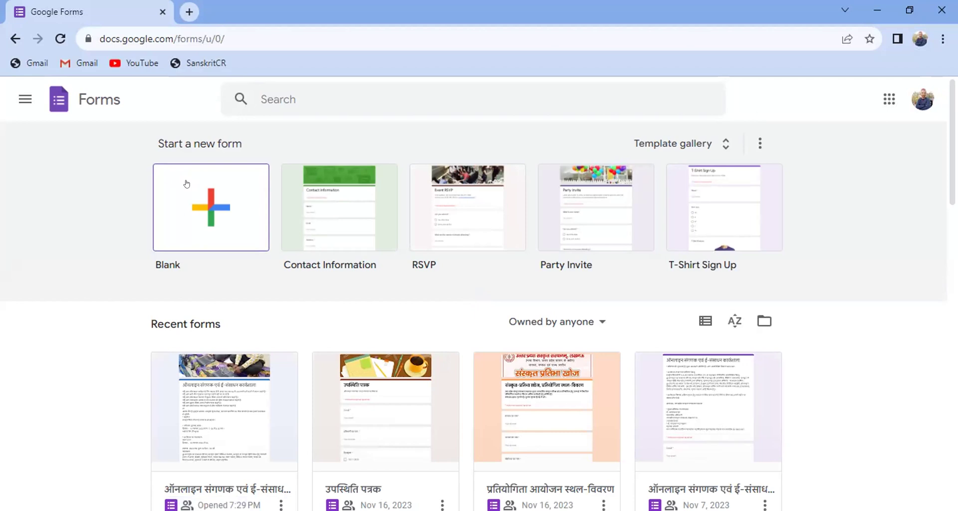
left_click(186, 184)
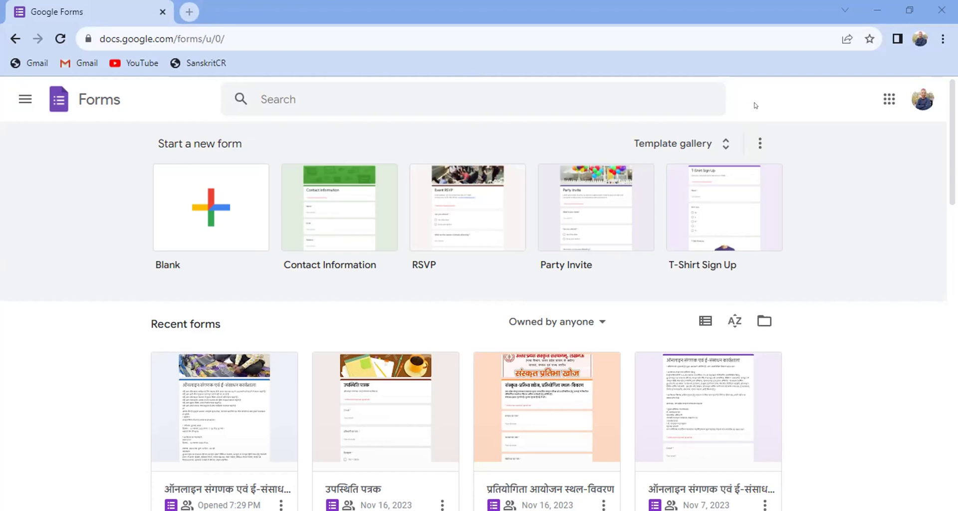
- Look through the list of Google apps as far as the Forms entry and close it
left_click(882, 98)
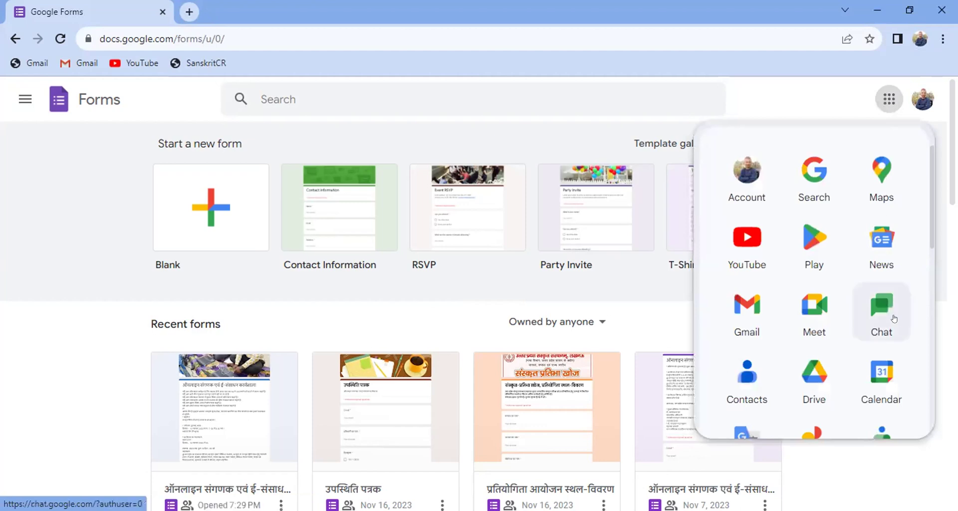
left_click_drag(931, 241, 933, 377)
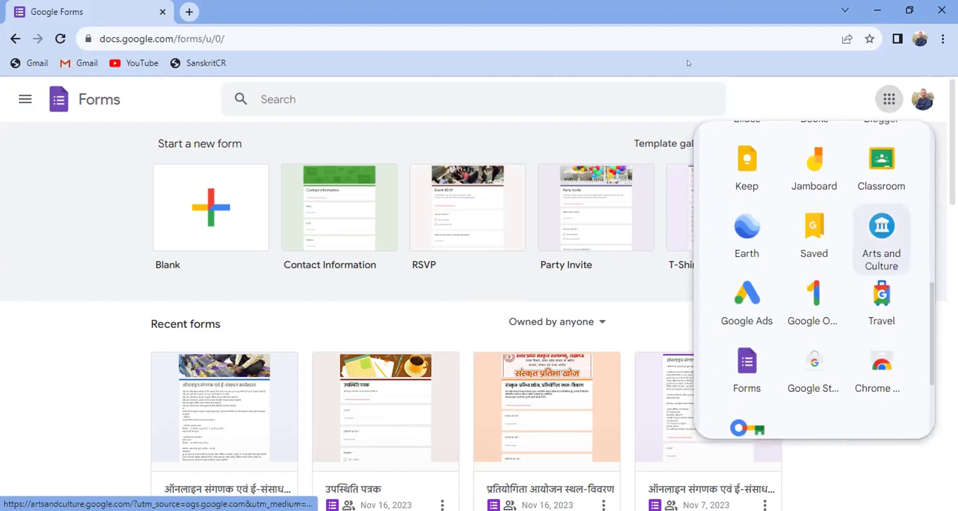
left_click(698, 87)
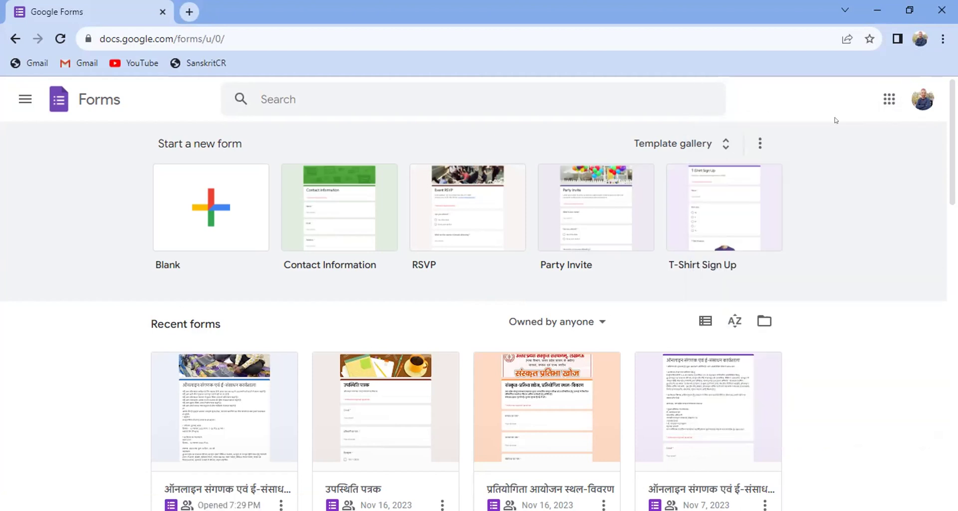
- Open Google Drive from the Google apps, view its home page, and close it to return to Google Forms
left_click(888, 99)
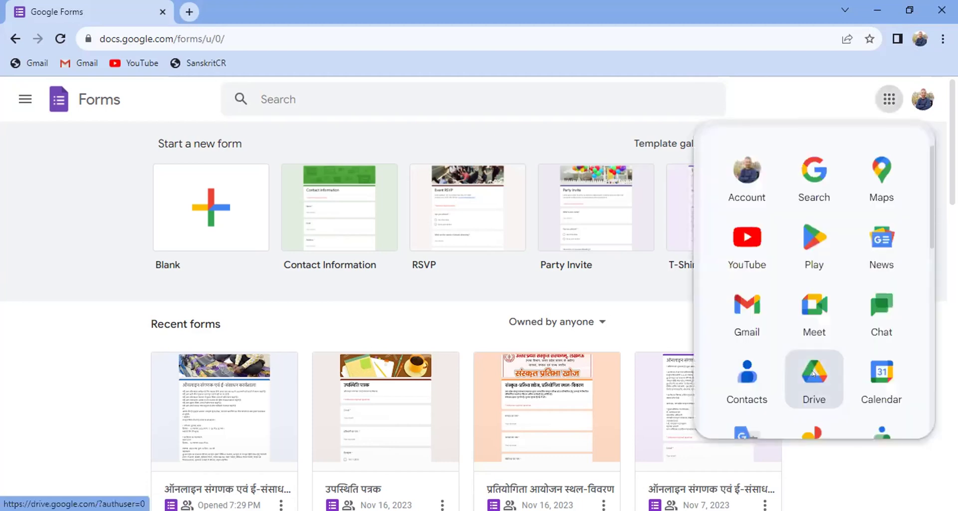
left_click(812, 373)
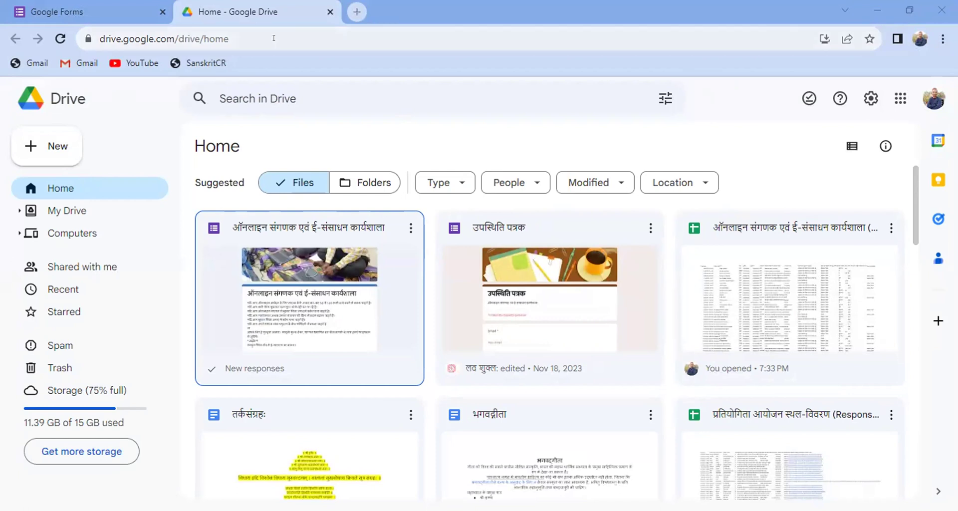
left_click(329, 10)
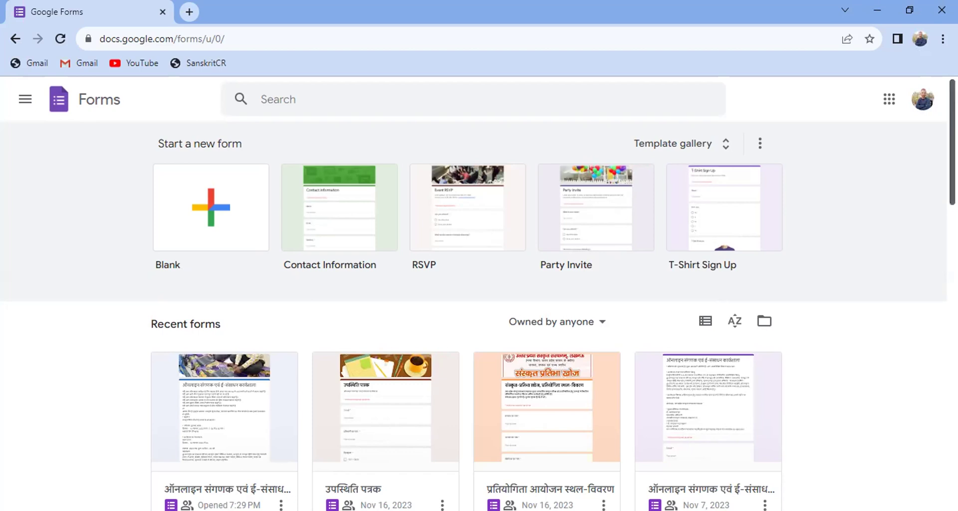
- Create a new blank form
scroll(479, 294, "down", 4)
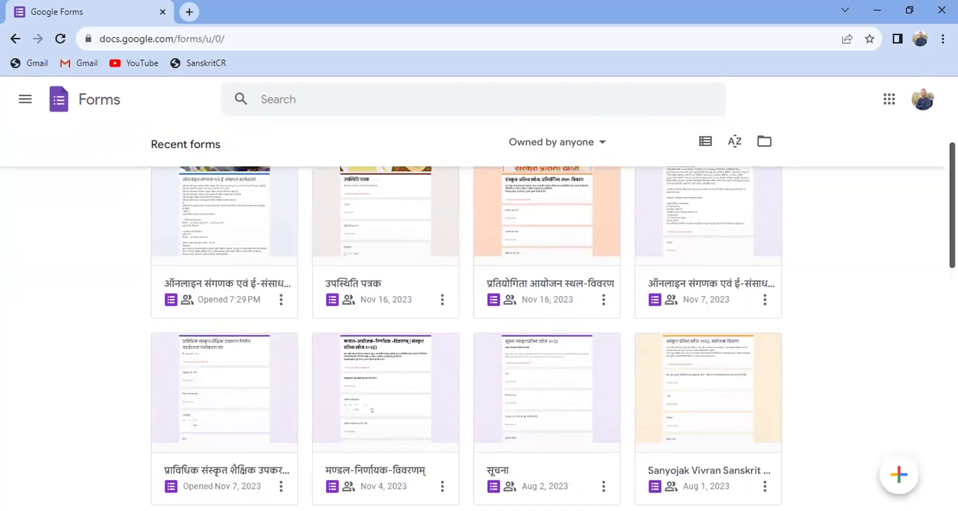
scroll(479, 294, "up", 3)
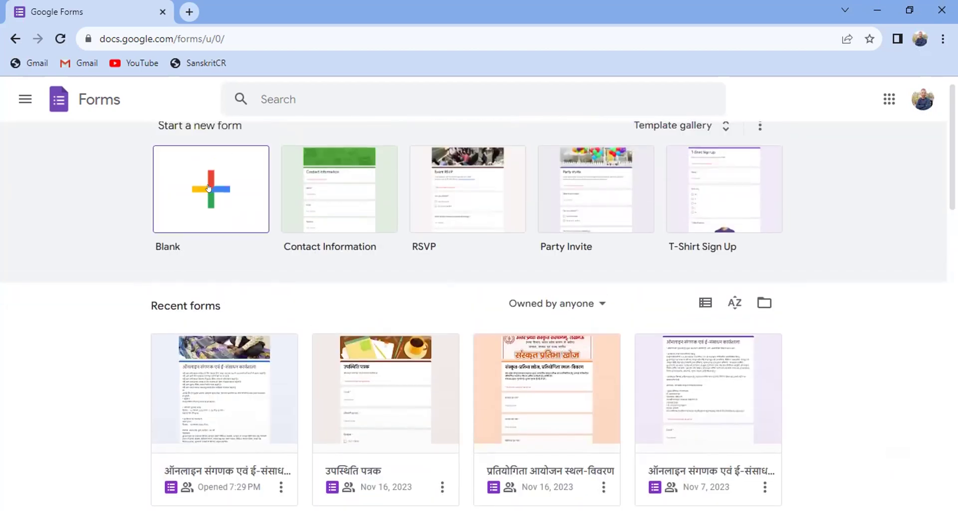
left_click(209, 188)
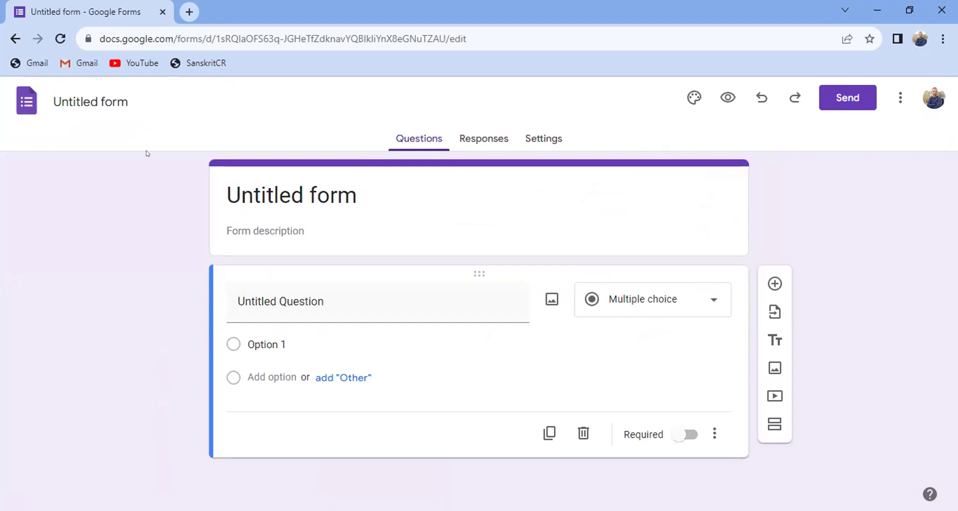
- Rename the untitled form as "कार्यशाला आवेदन"
left_click(116, 120)
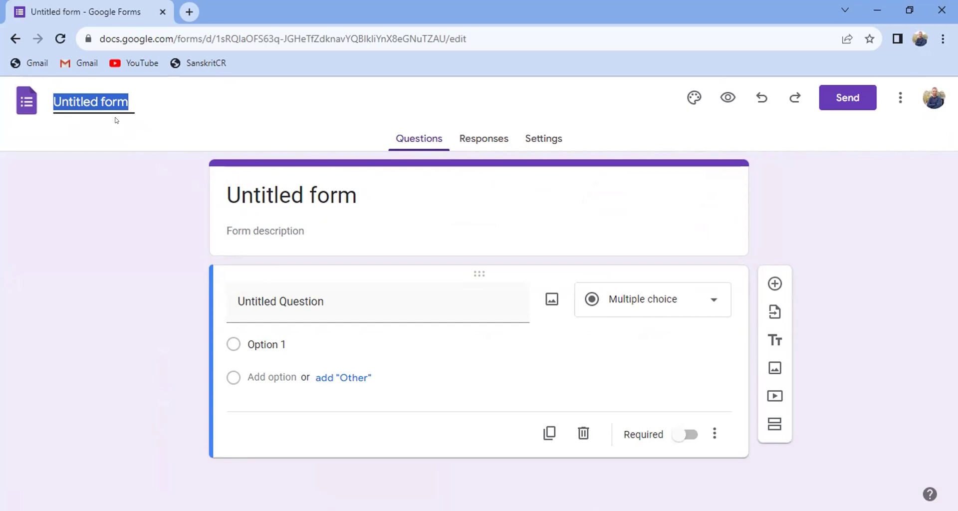
key("BackSpace")
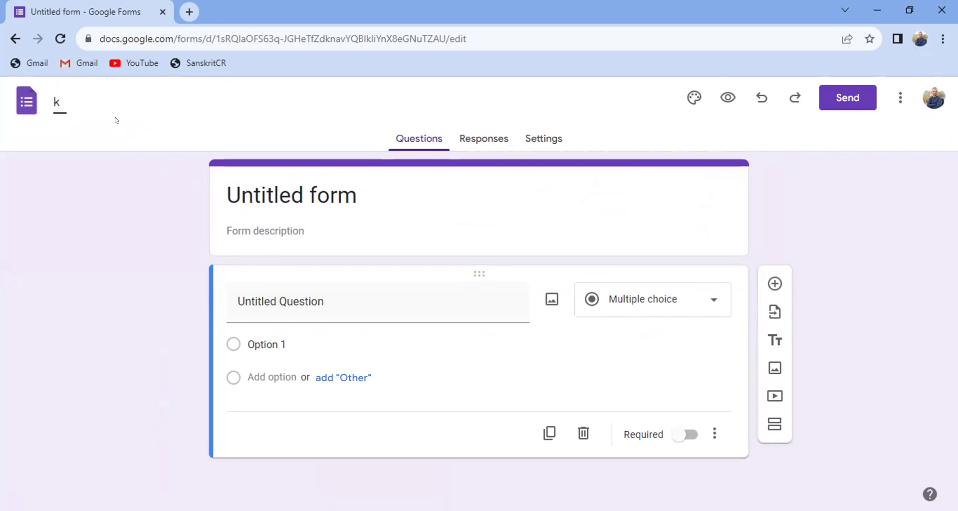
type("ko")
key("BackSpace")
key("BackSpace")
type("का")
type("शी")
type("ला")
key("BackSpace")
key("BackSpace")
key("BackSpace")
key("BackSpace")
type("यशाला")
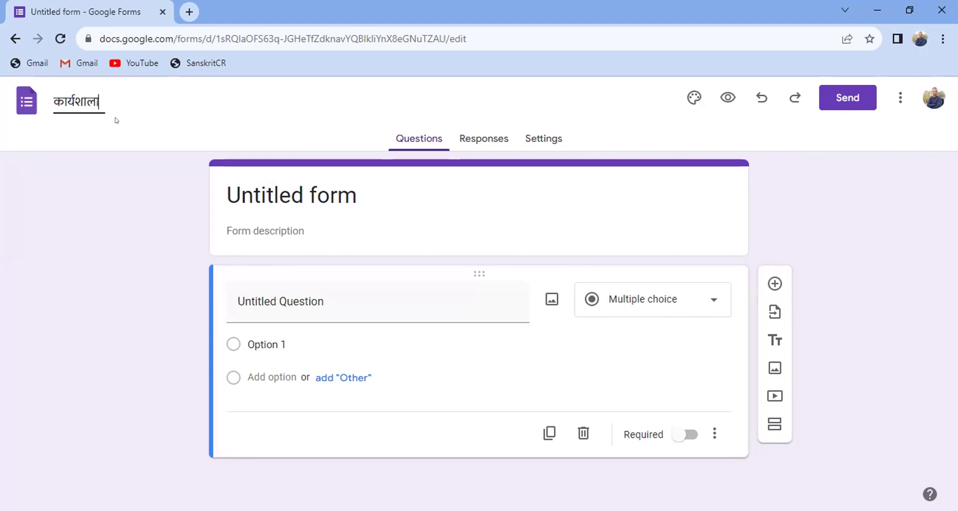
type(" आवेदन")
left_click(91, 196)
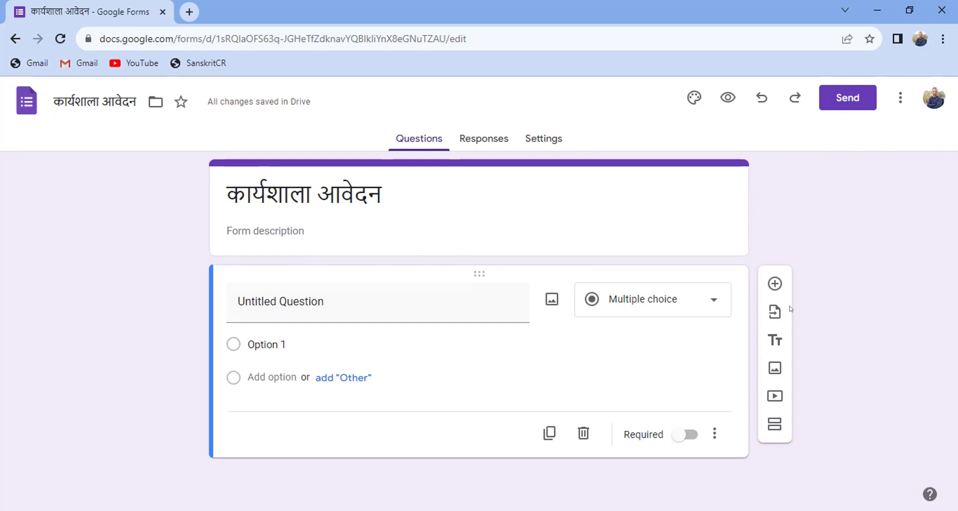
- Examine the answer types available for the first question, from Short answer to Time, without choosing another one
left_click(711, 300)
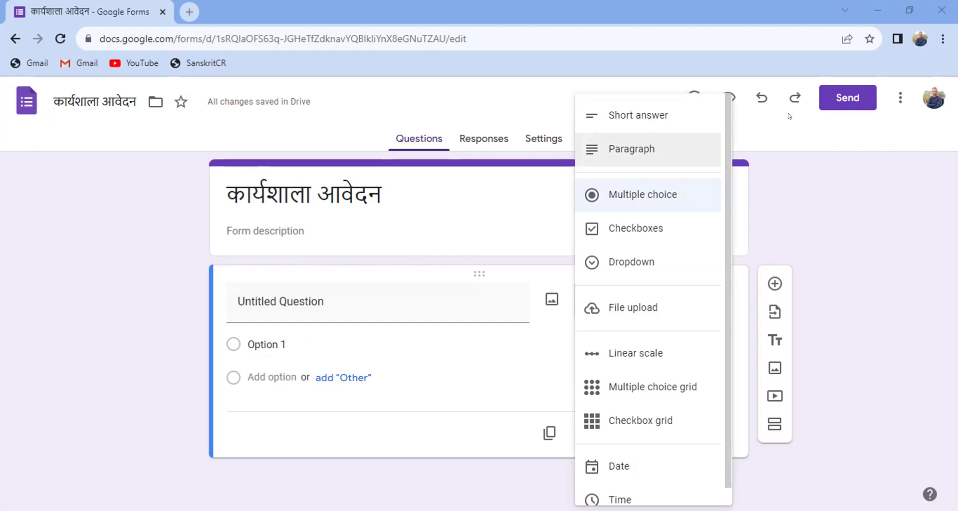
left_click_drag(583, 109, 704, 500)
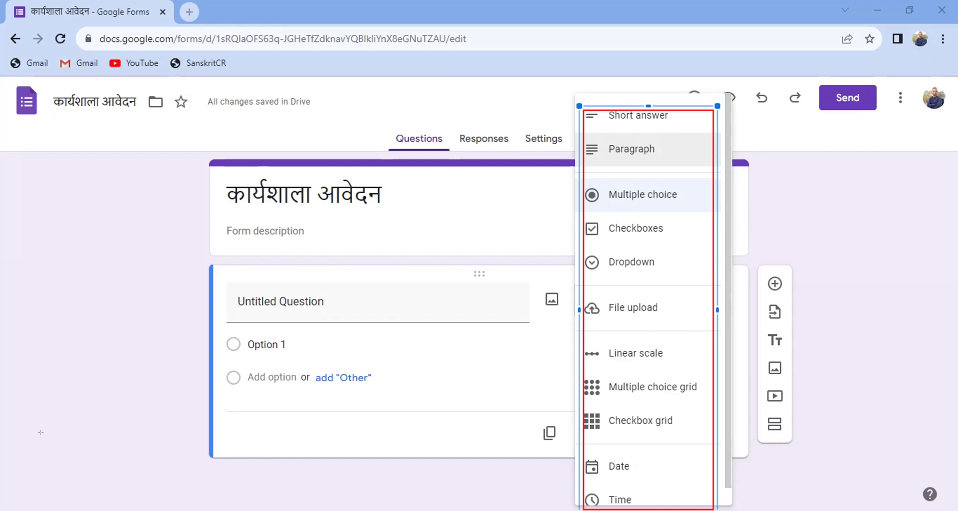
left_click(23, 443)
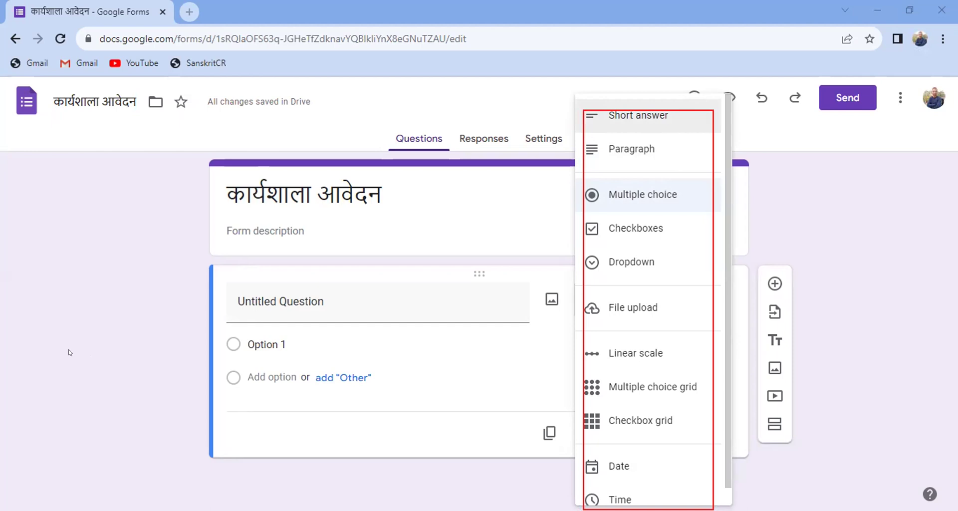
left_click(820, 231)
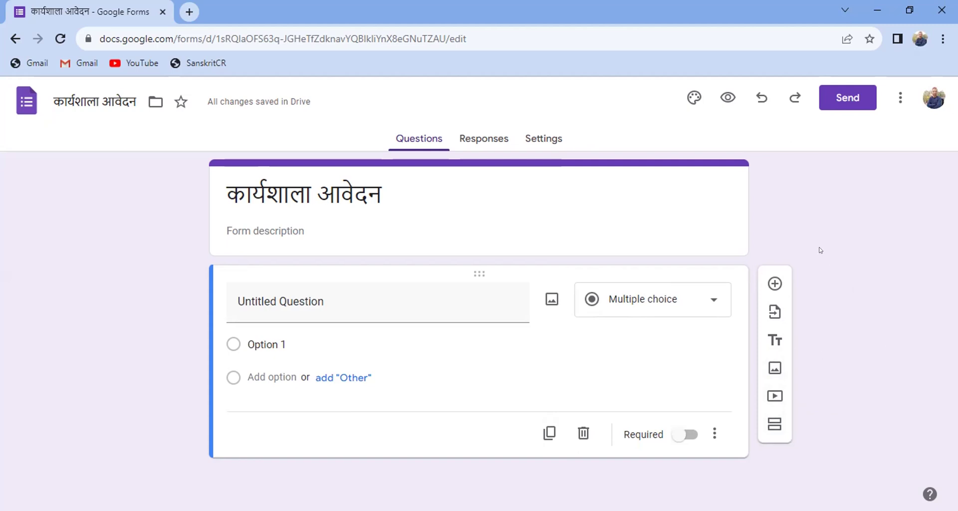
- Title the first question "आप हमारे महाविद्यालय में किस विषय में प्रवेश चाहते हैं?"
left_click(352, 298)
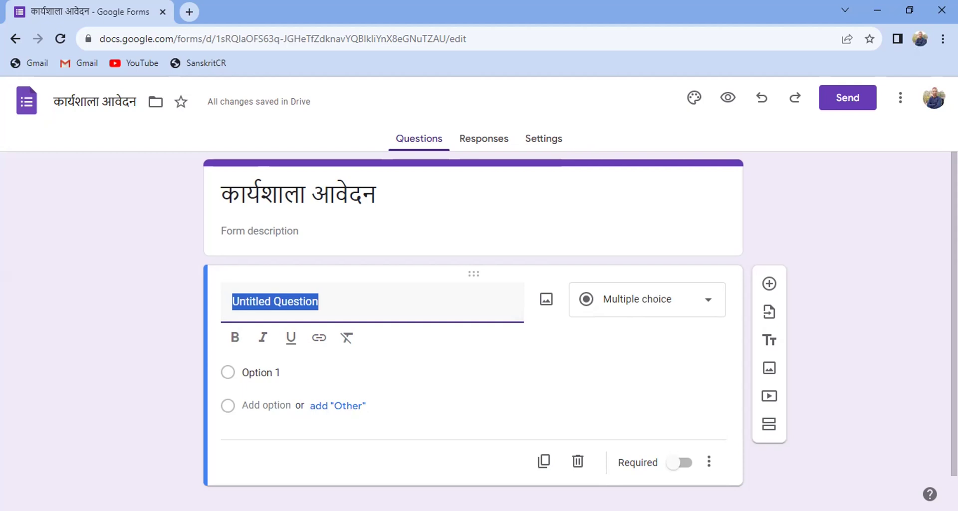
type("आ")
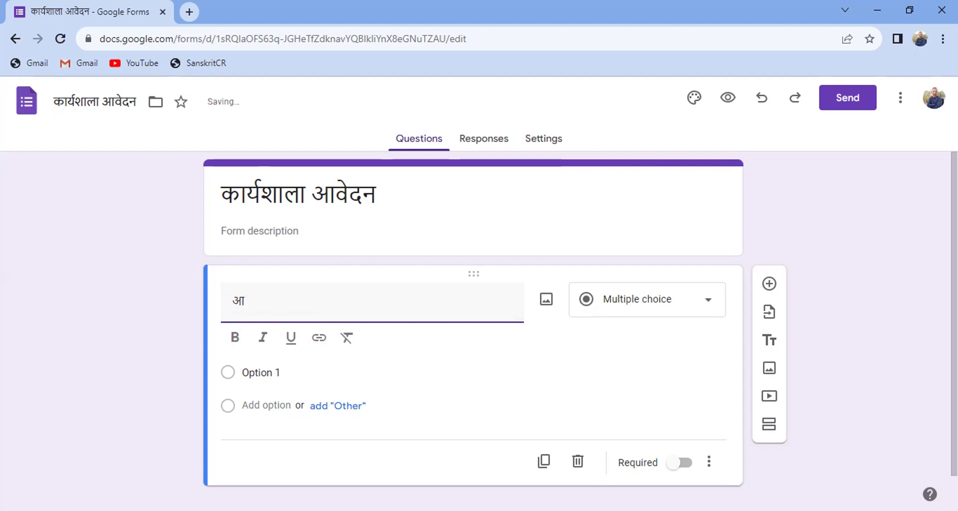
type("प हमारे महाविद्")
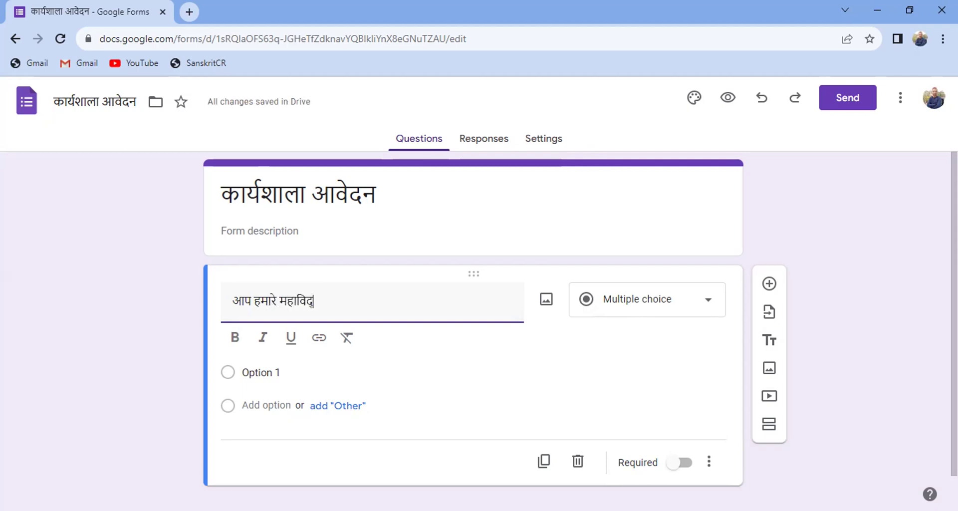
type("यालय में किस वि")
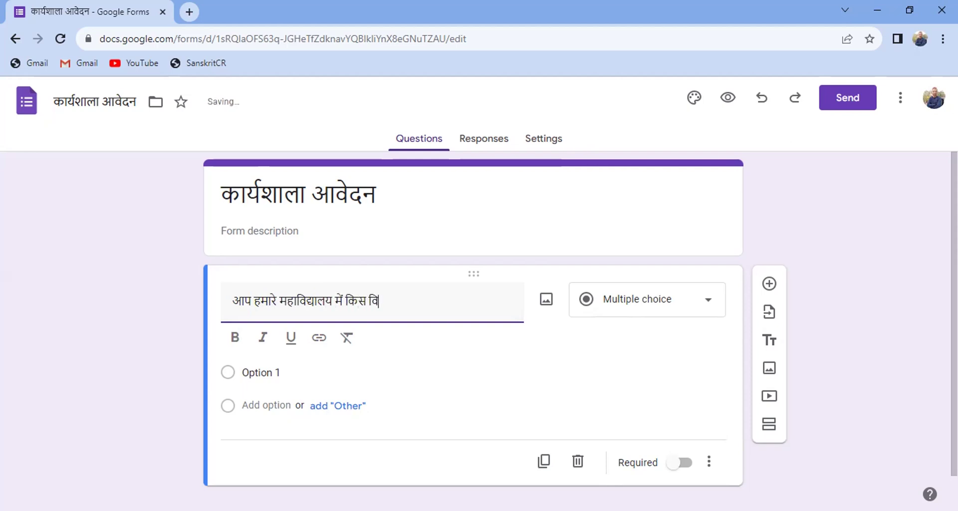
type("षय में प्रवेश चाहते है")
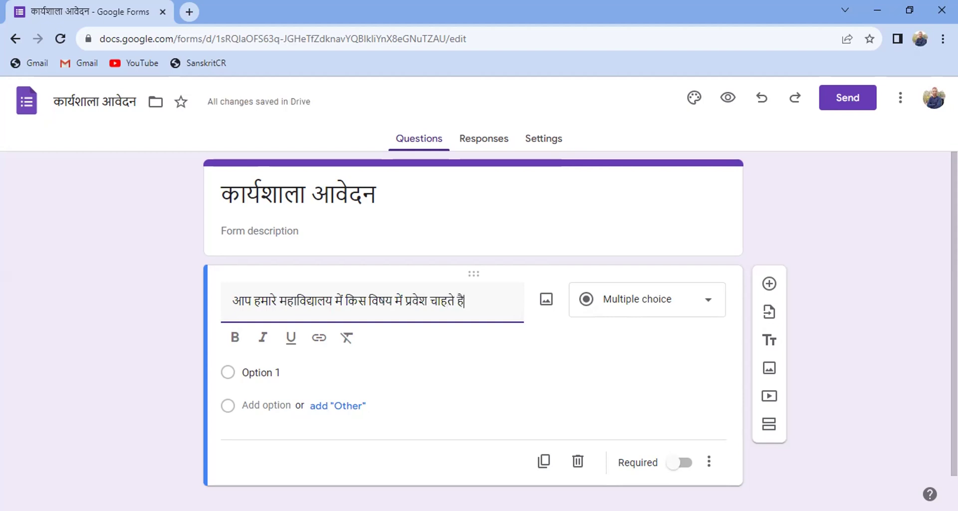
type("ं?")
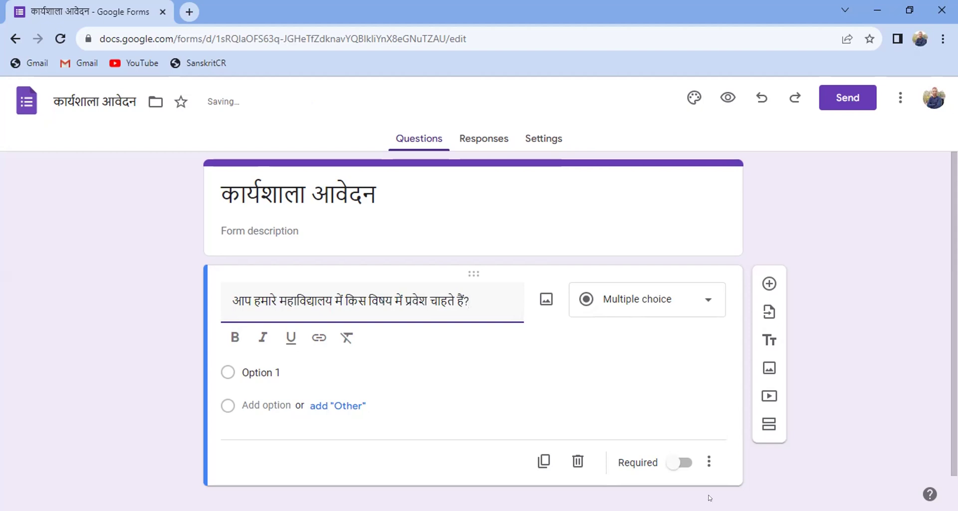
- Give the subject question four answer options: कला, वाणिज्य, विज्ञान and संगीत
left_click(253, 370)
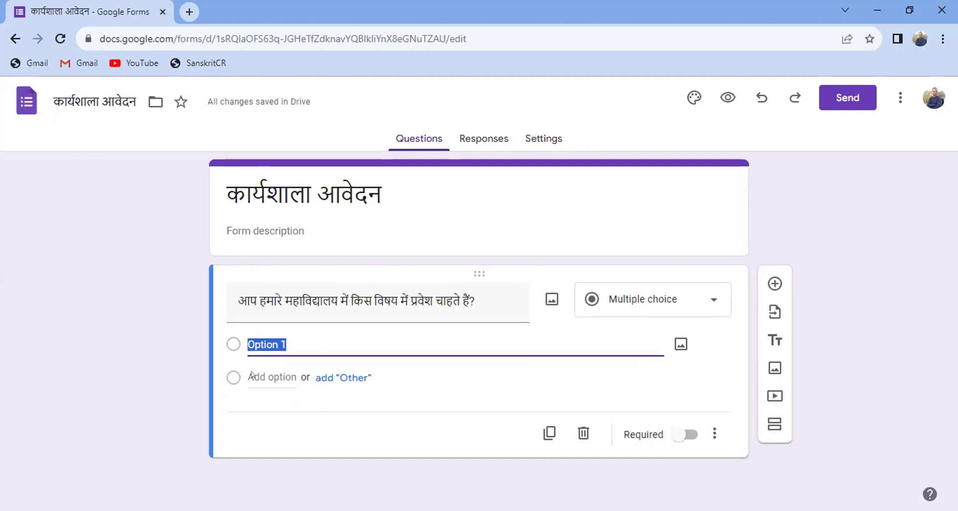
type("कला")
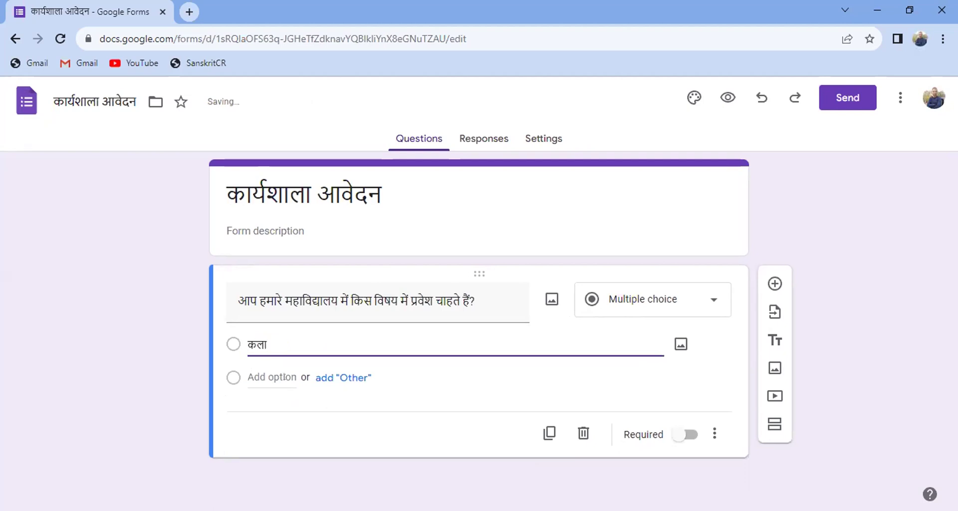
left_click(254, 377)
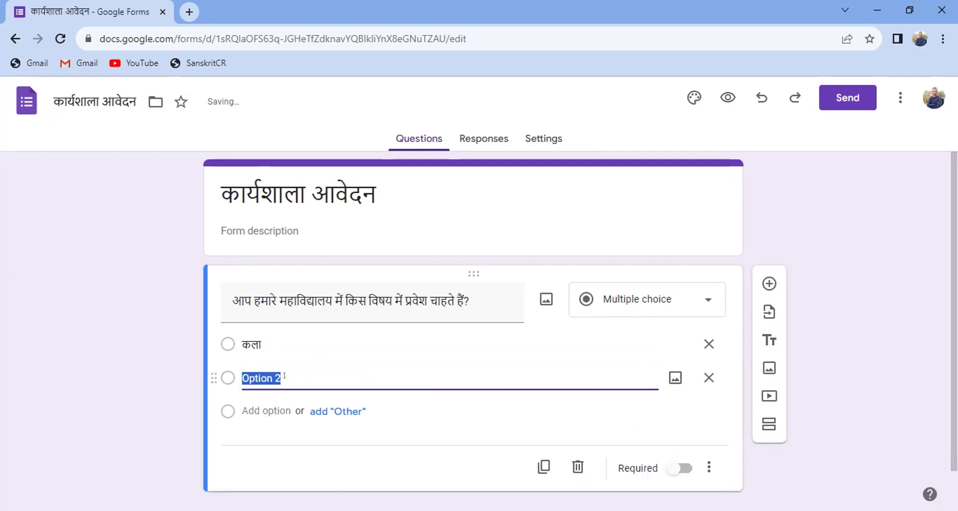
type("वाणिज्य")
left_click(265, 399)
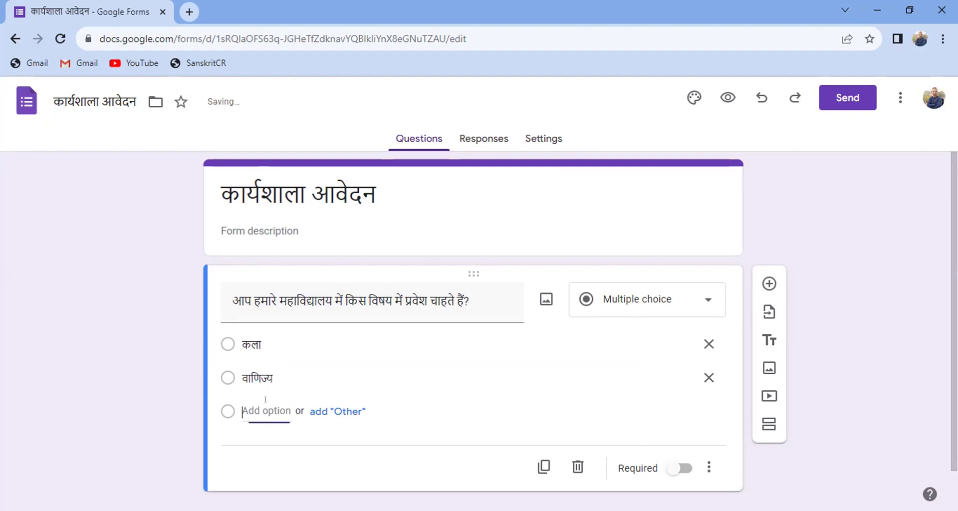
type("वि")
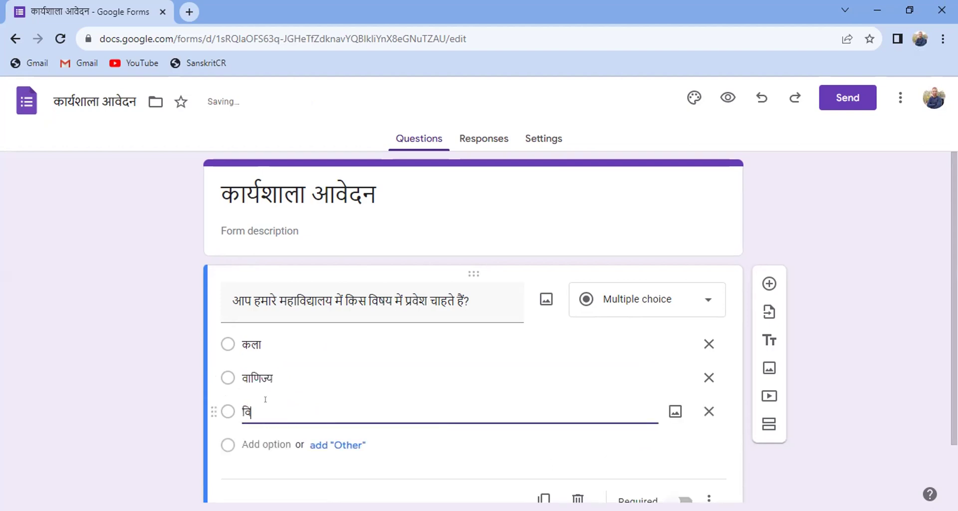
type("ज्ञान")
left_click(264, 433)
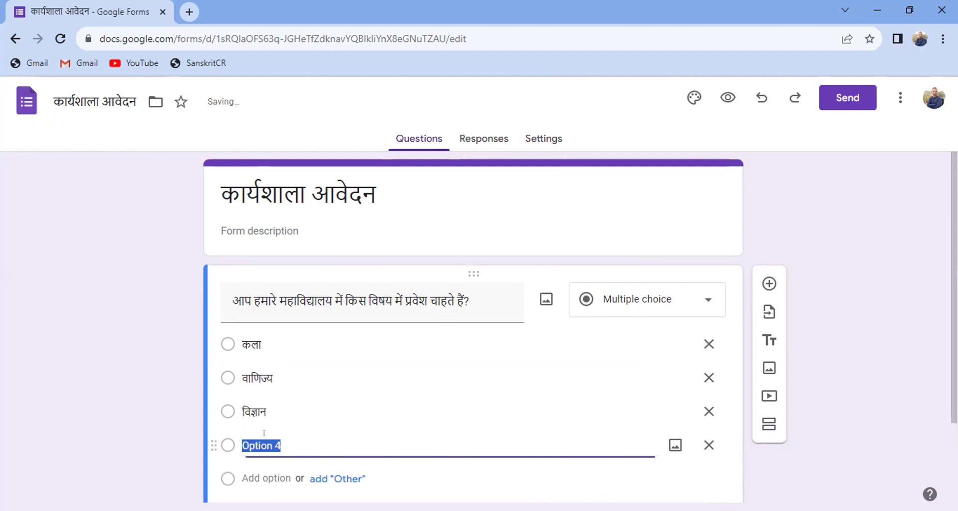
type("संगीत")
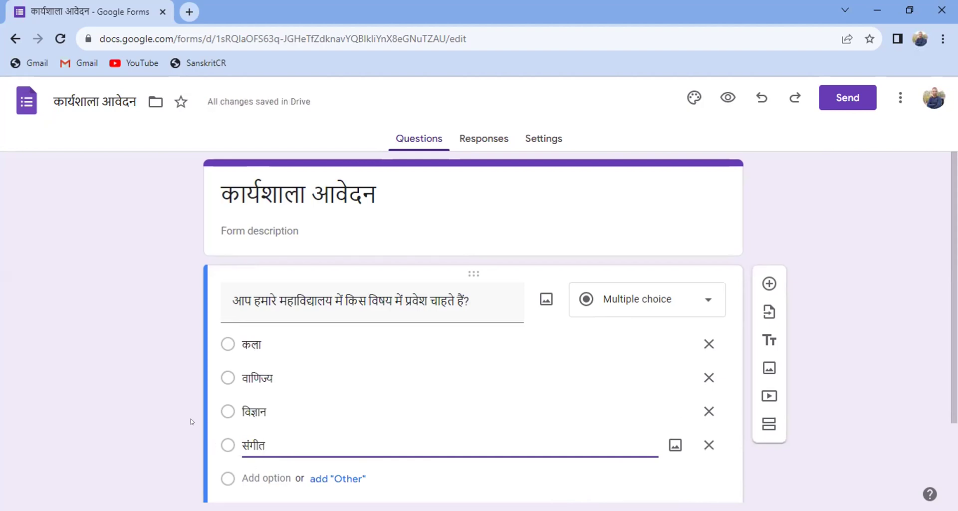
left_click(181, 408)
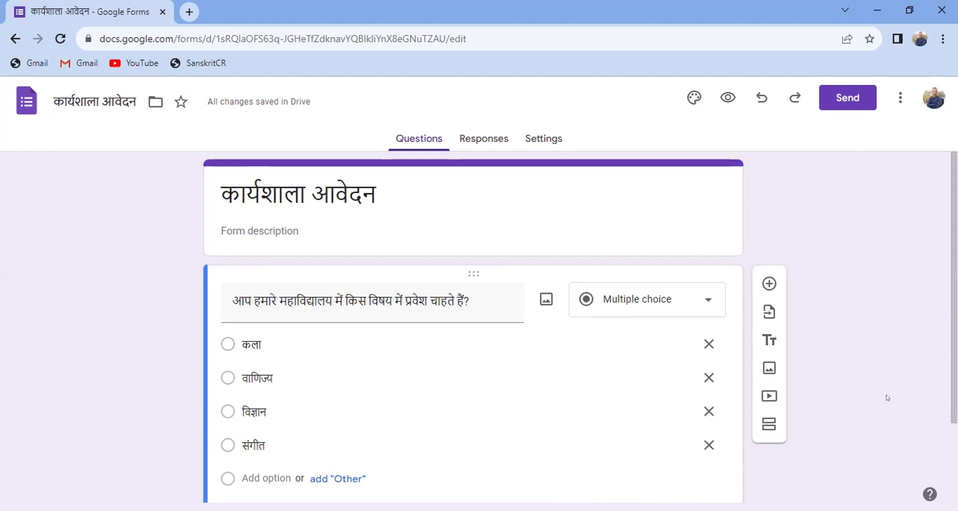
scroll(474, 327, "down", 1)
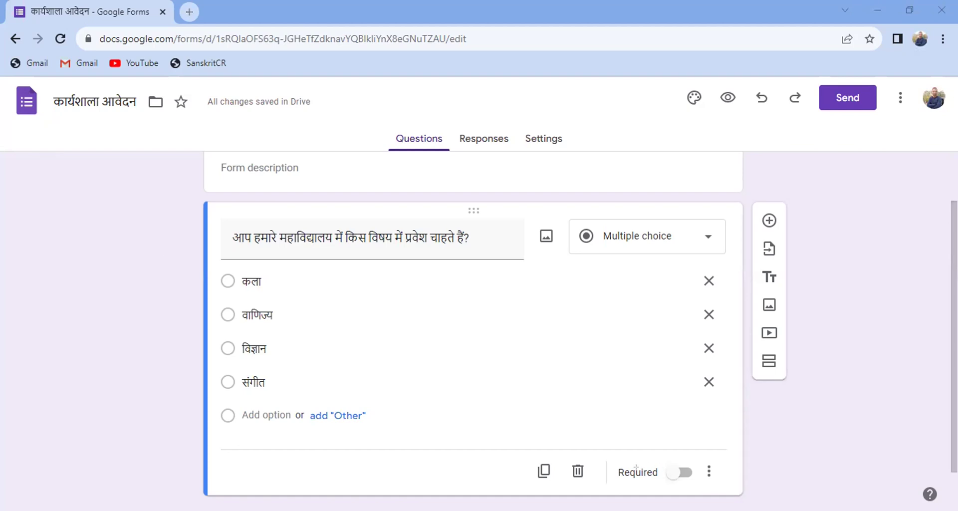
mouse_move(609, 437)
left_mouse_down()
mouse_move(707, 498)
mouse_move(735, 494)
left_mouse_up()
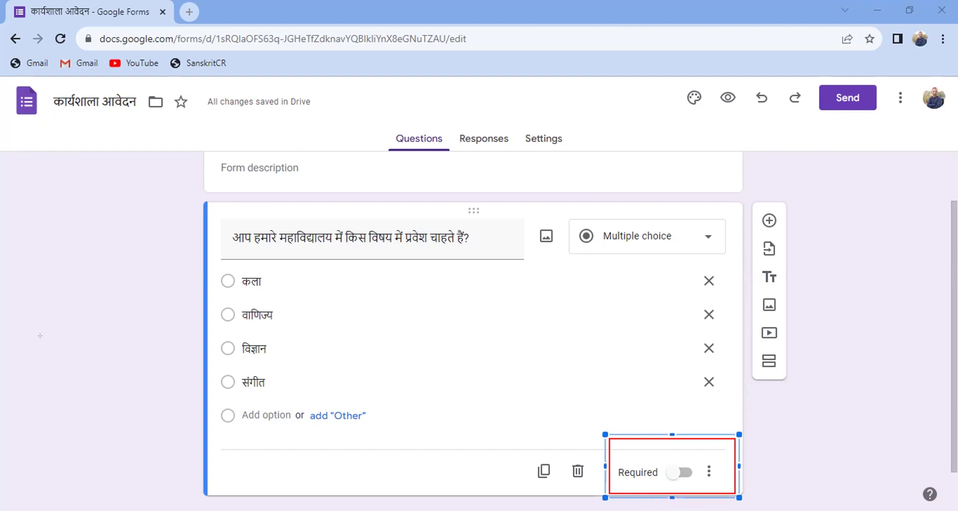
key("Delete")
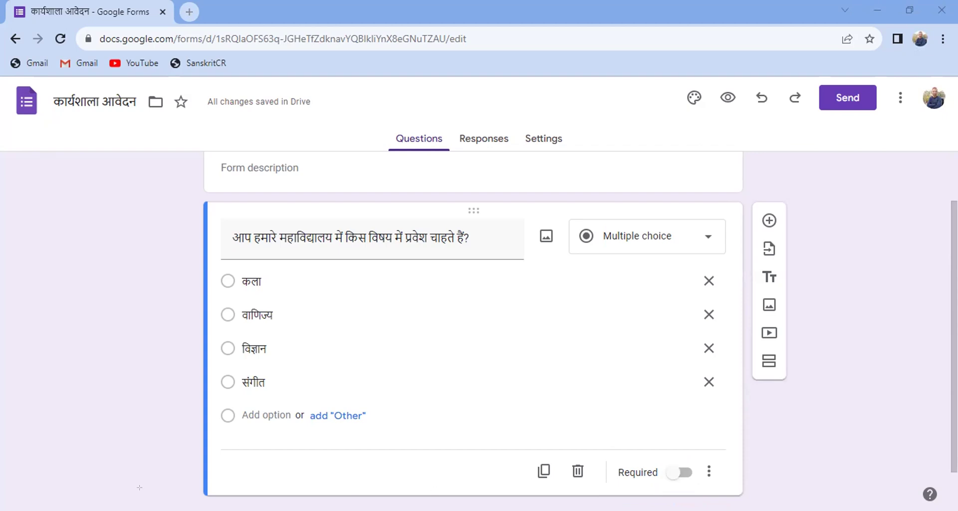
left_click_drag(671, 474, 689, 474)
key("ctrl+shift+3")
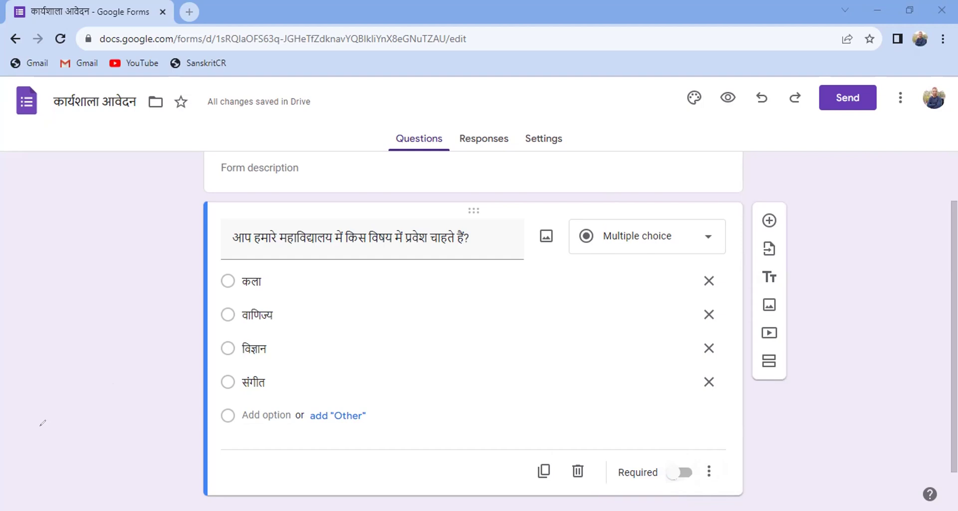
- Make the subject question a required one
left_click(689, 472)
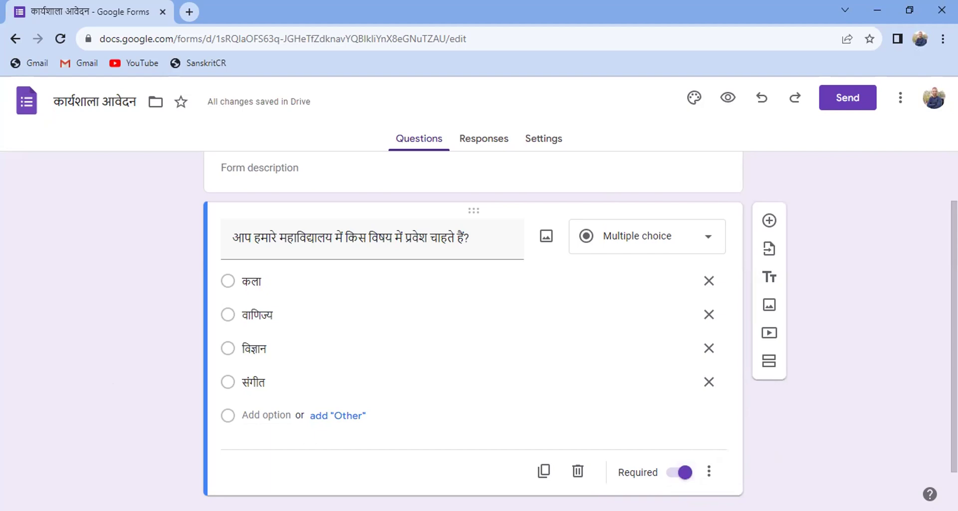
- Add a new question below the subject question and set its answer type to Short answer
scroll(473, 329, "down", 1)
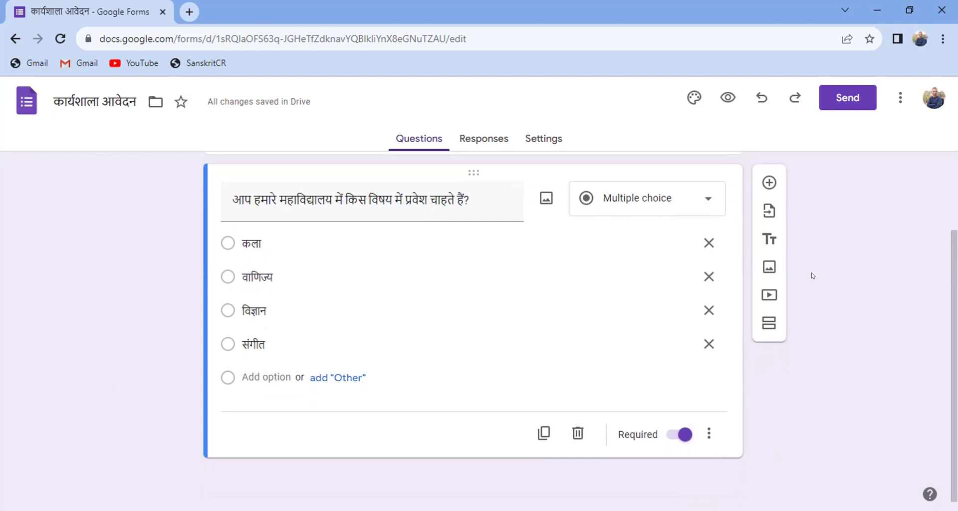
left_click(768, 182)
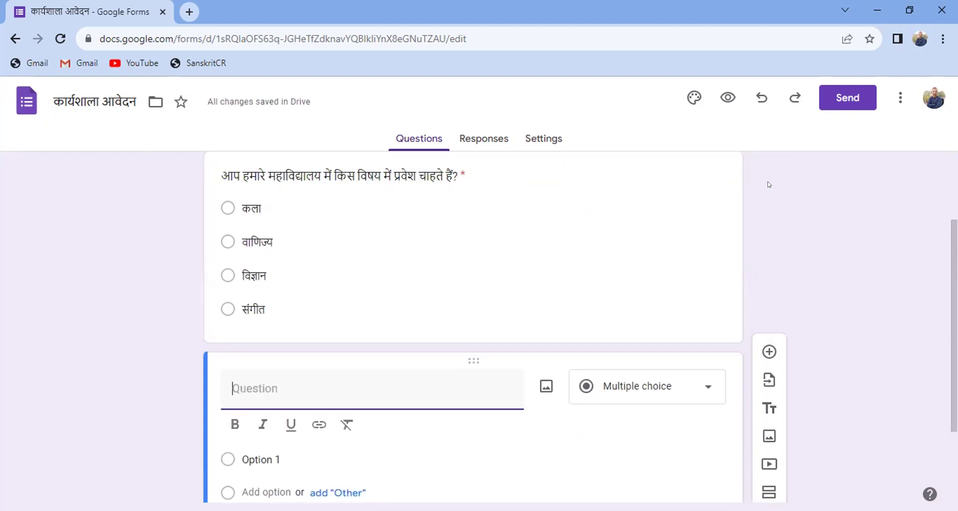
left_click(701, 387)
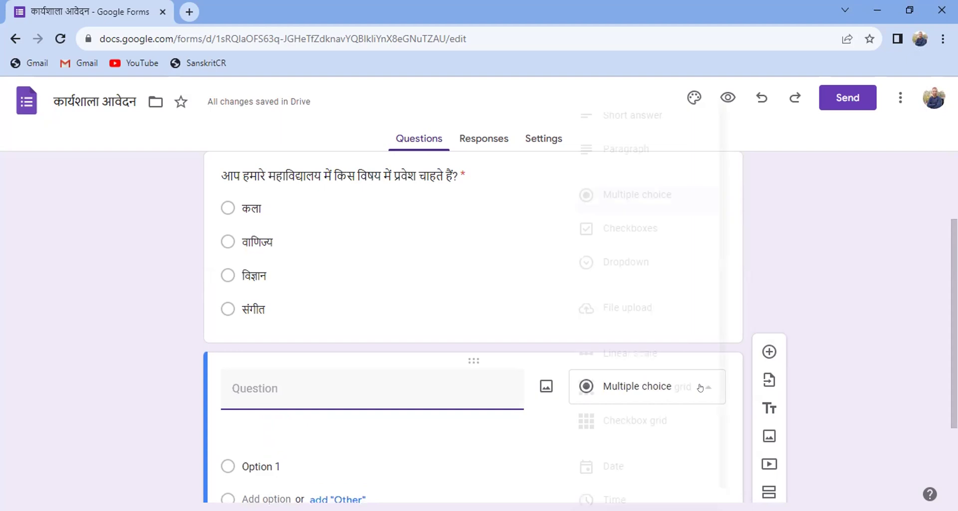
left_click(645, 116)
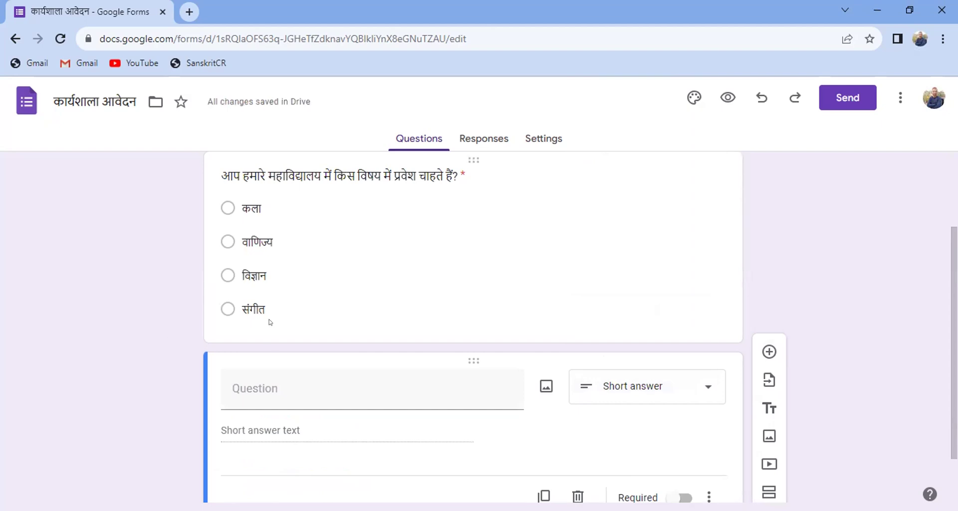
- Title the new short-answer question "आवेदक का नाम"
left_click(264, 388)
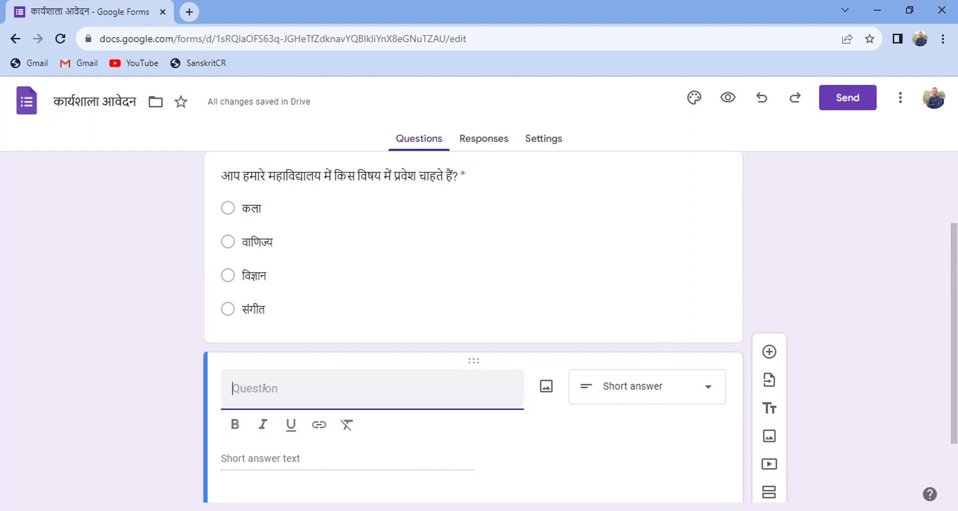
left_click(791, 322)
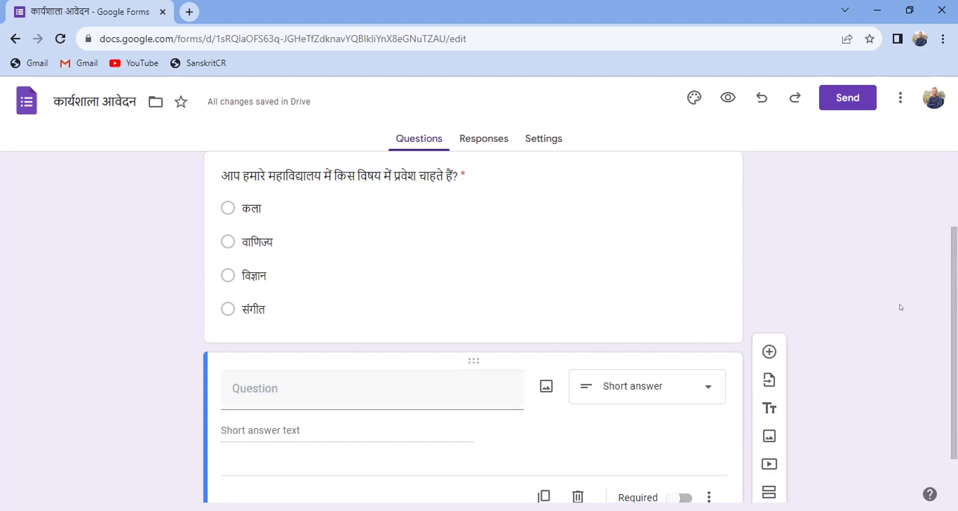
scroll(925, 265, "up", 2)
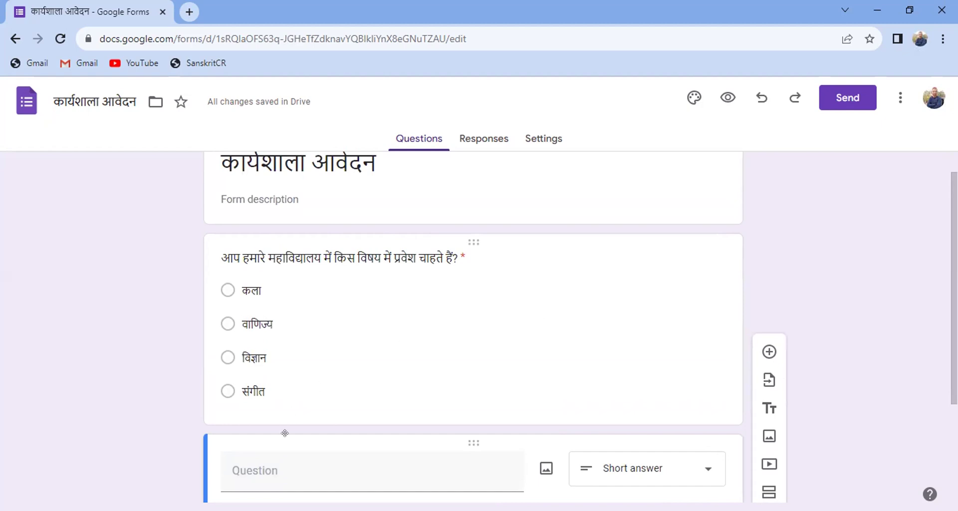
type("आवेदक")
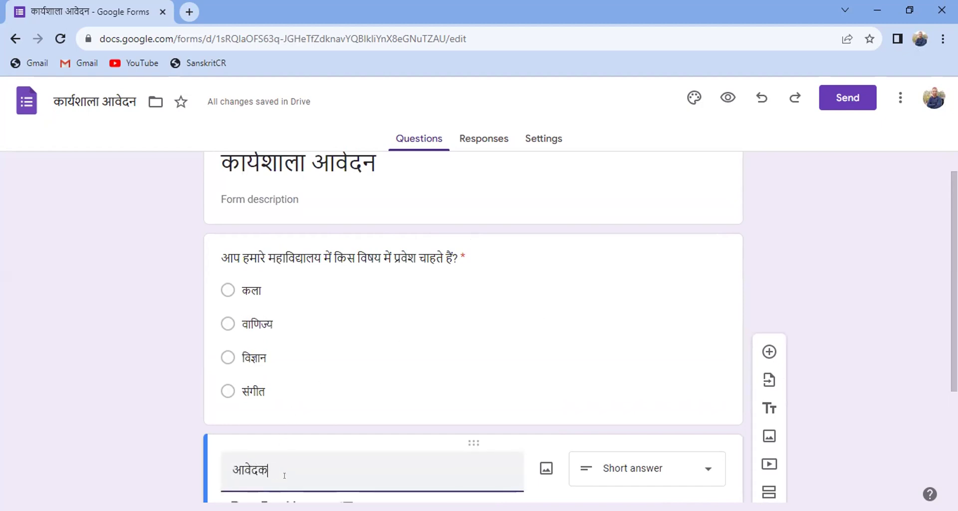
type(" का नाम")
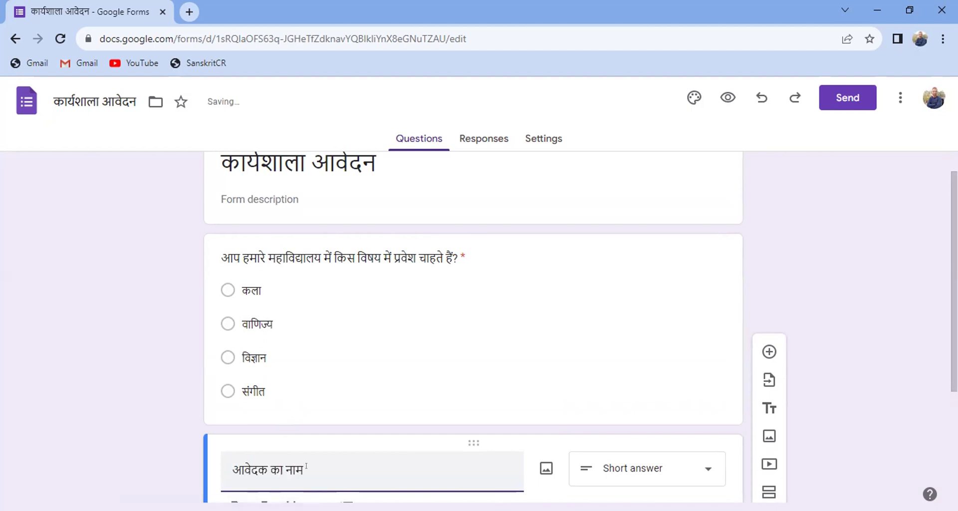
left_click(868, 372)
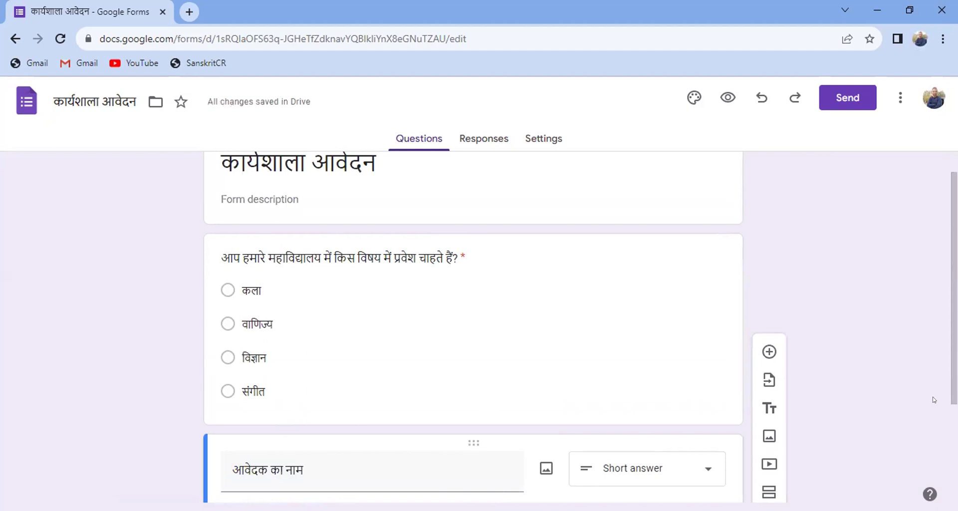
- Make the "आवेदक का नाम" question required and move it above the subject question
scroll(942, 439, "down", 2)
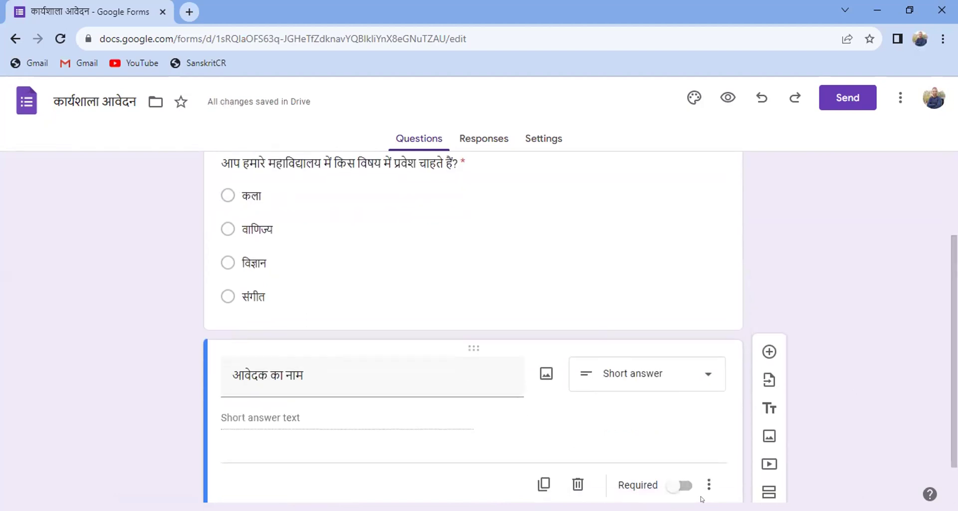
left_click(680, 484)
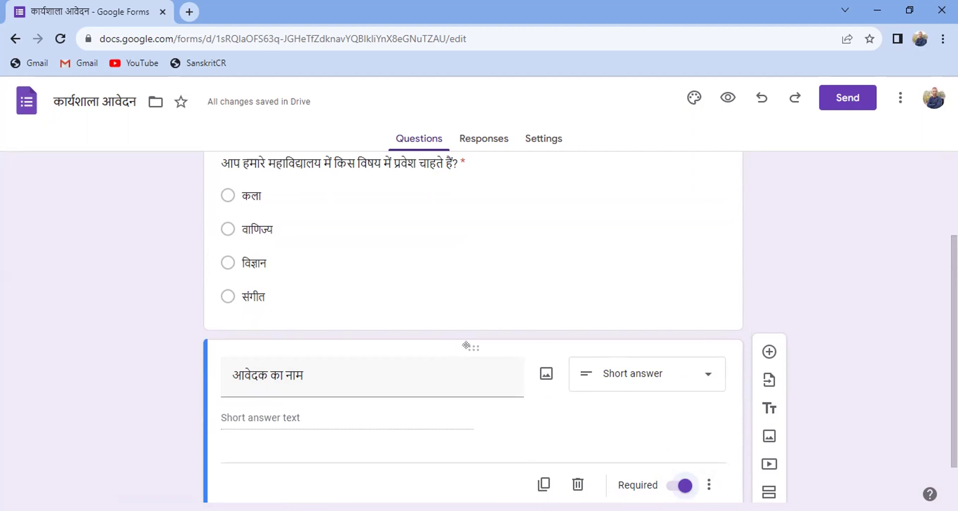
left_click_drag(466, 344, 466, 218)
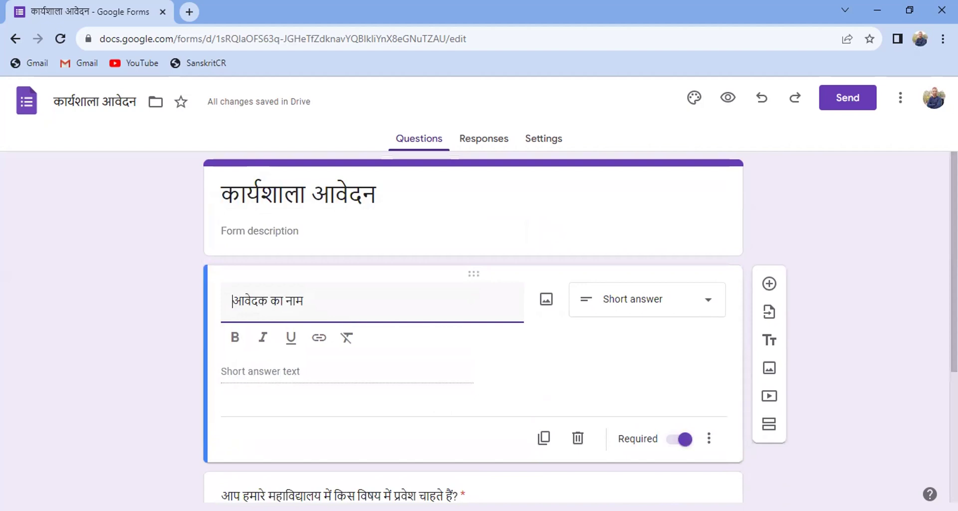
scroll(953, 259, "down", 1)
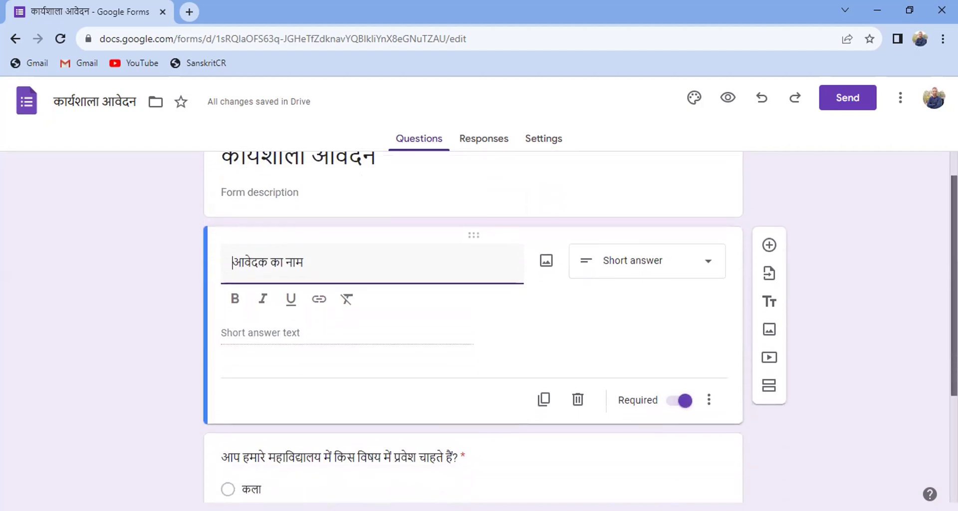
scroll(953, 259, "down", 1)
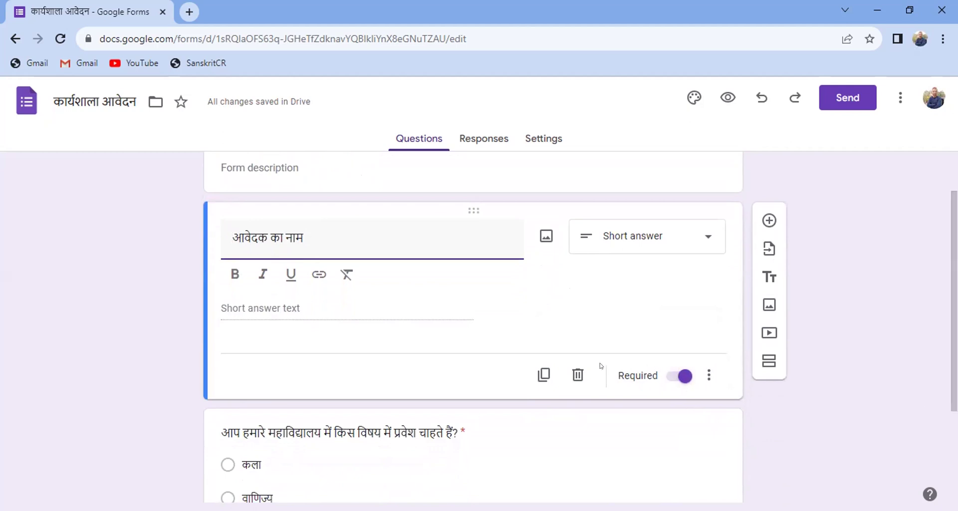
left_click(306, 310)
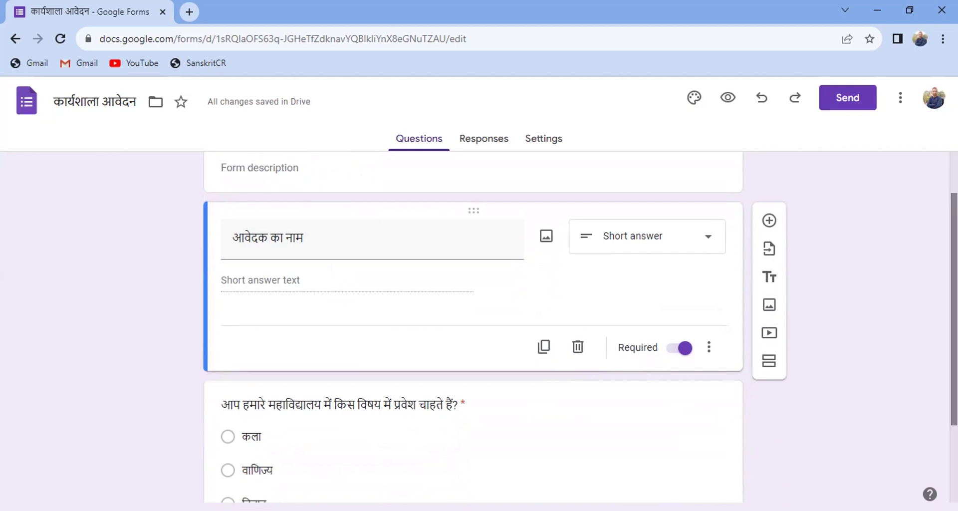
- Try the Paragraph and Checkboxes answer types on the "आवेदक का नाम" question
scroll(953, 299, "up", 2)
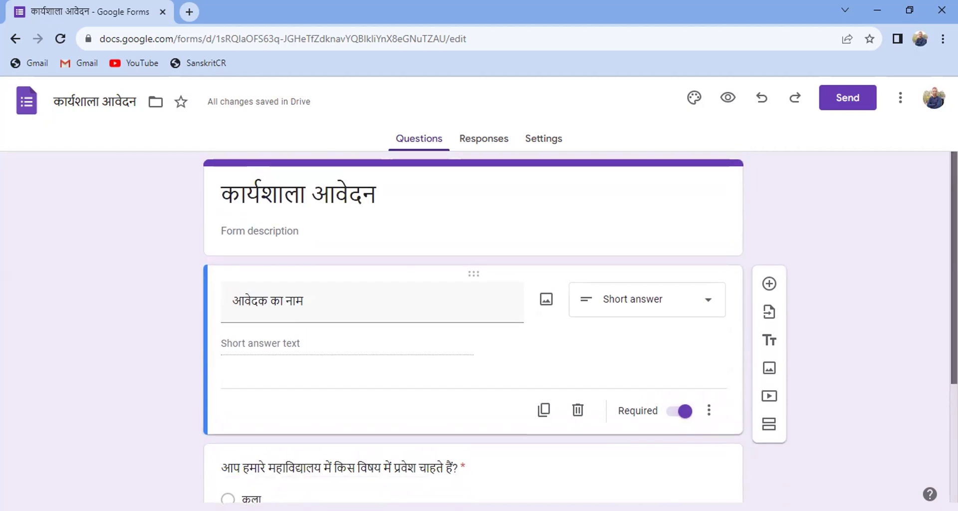
scroll(472, 327, "down", 2)
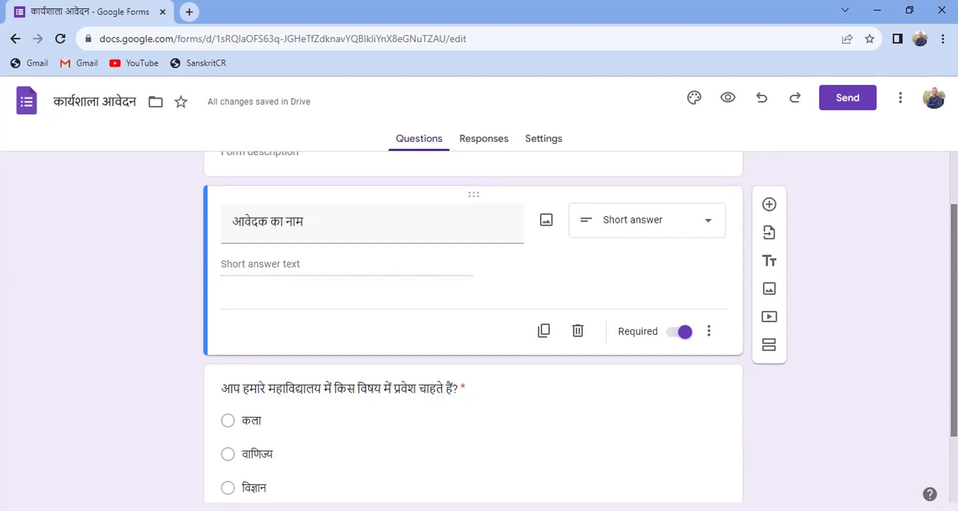
left_click(701, 220)
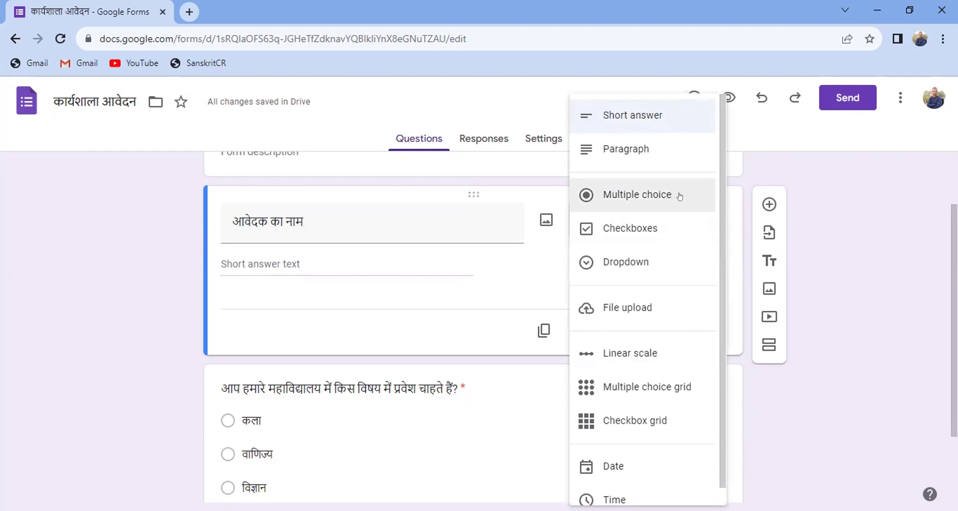
left_click(642, 149)
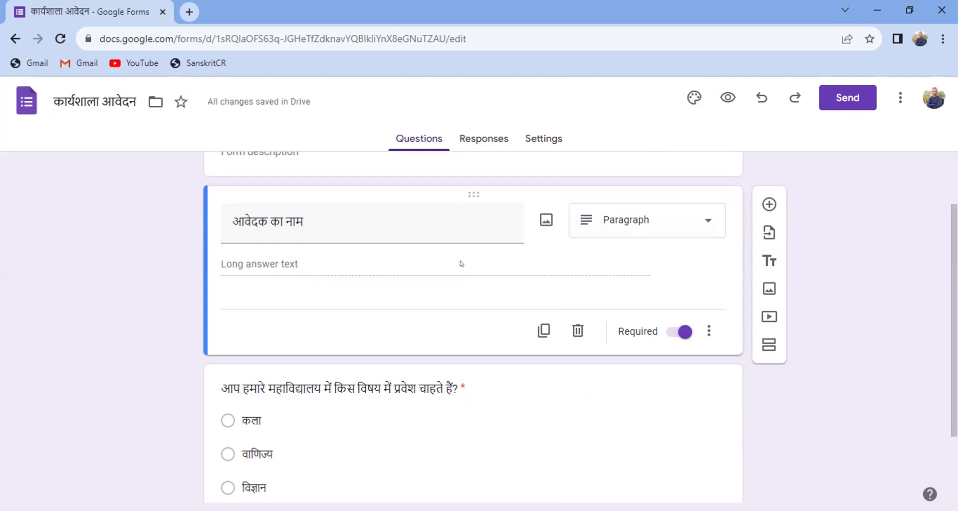
left_click(704, 220)
left_click(646, 229)
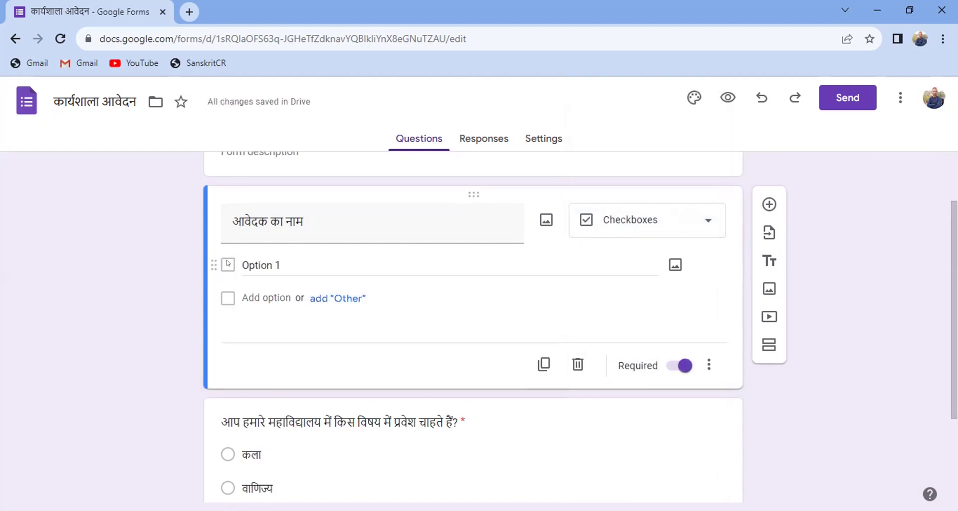
left_click(228, 263)
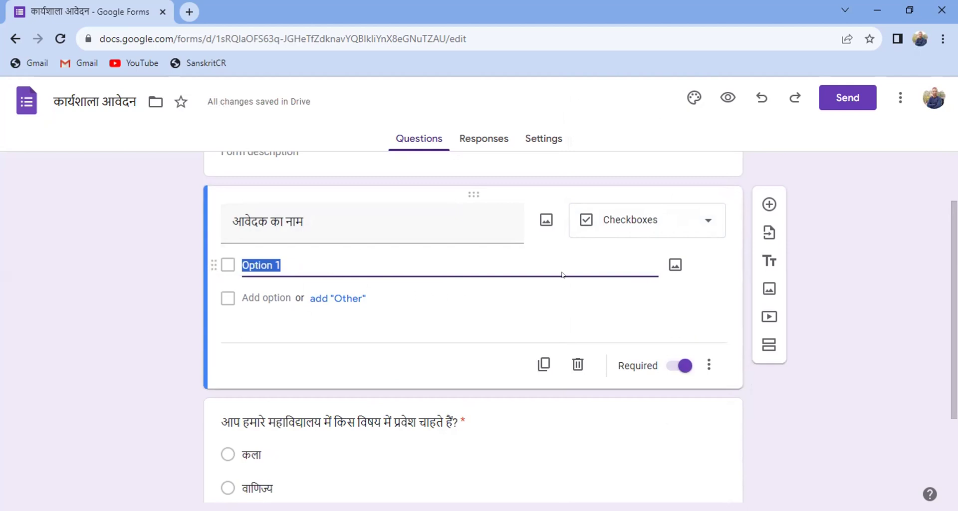
- Return the "आवेदक का नाम" question to the Short answer type and check its additional options
left_click(702, 219)
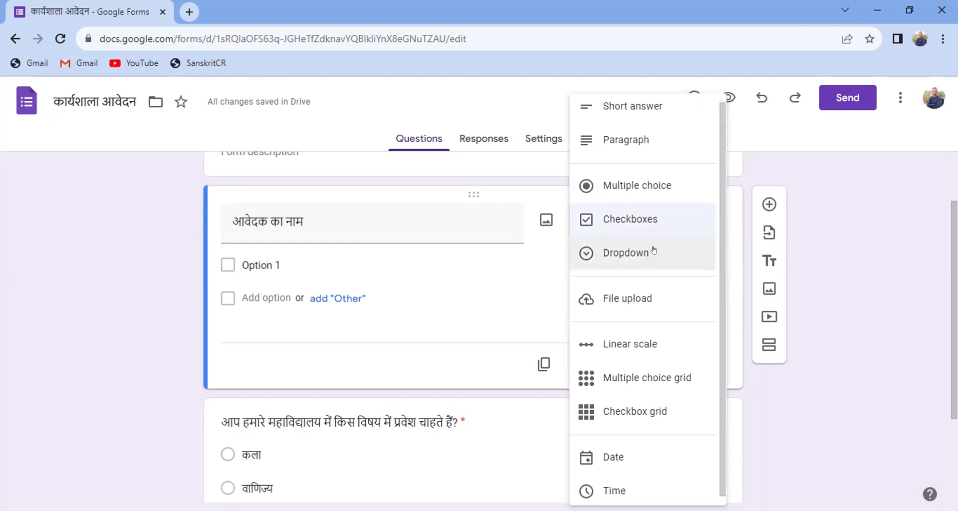
left_click(843, 218)
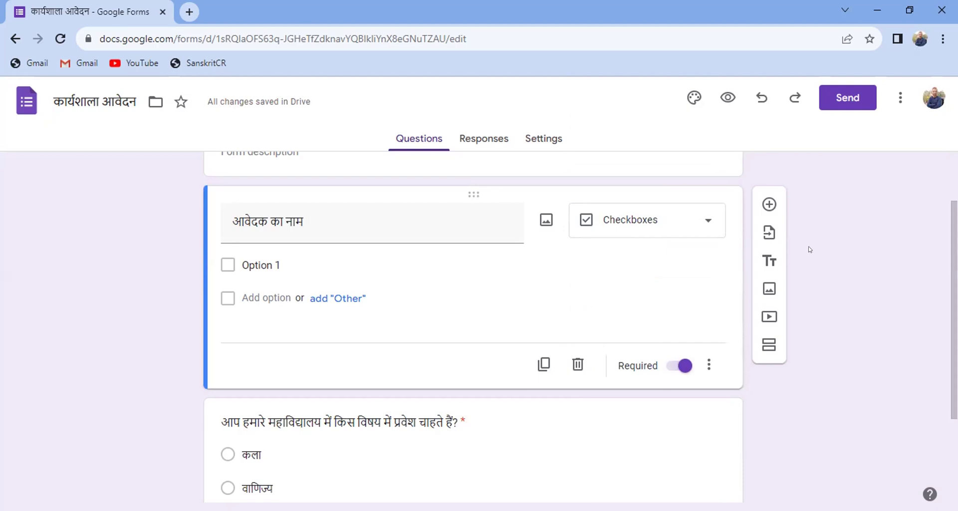
left_click(691, 220)
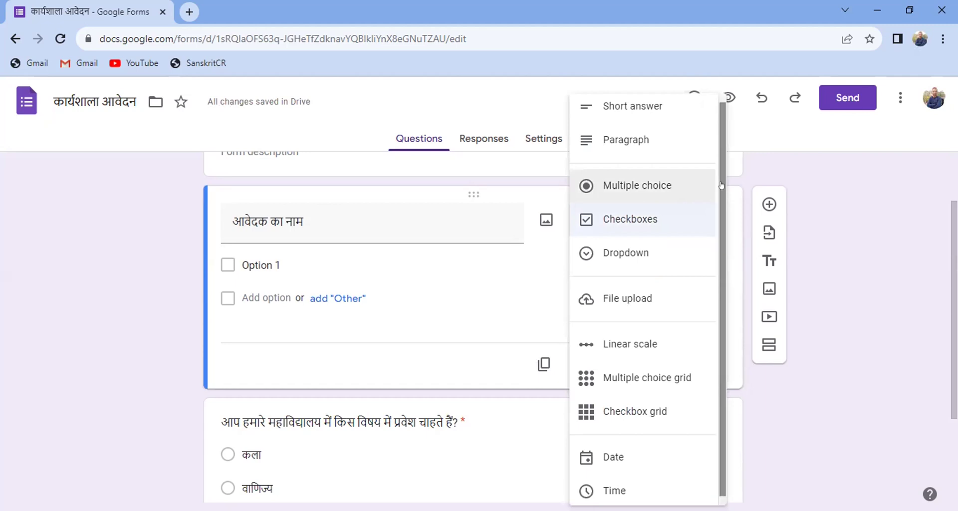
scroll(721, 185, "up", 1)
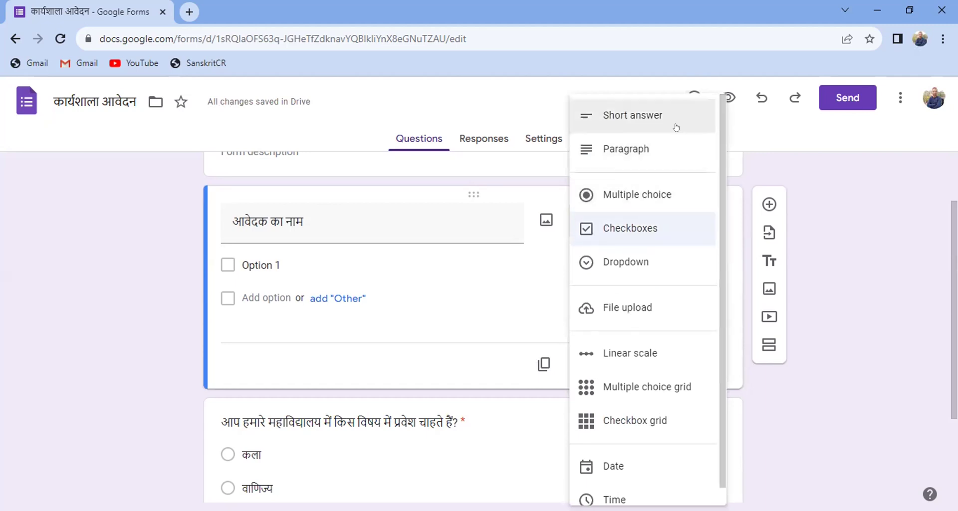
left_click(655, 118)
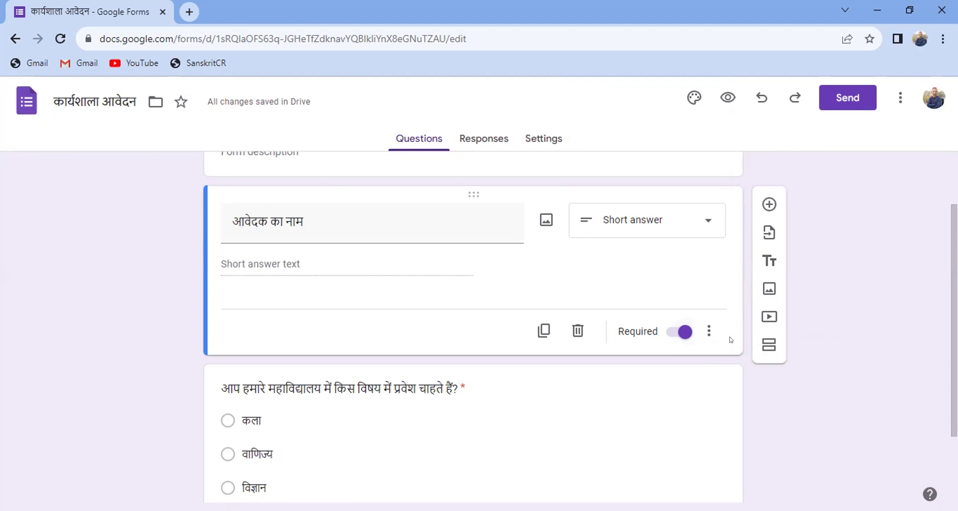
left_click(704, 331)
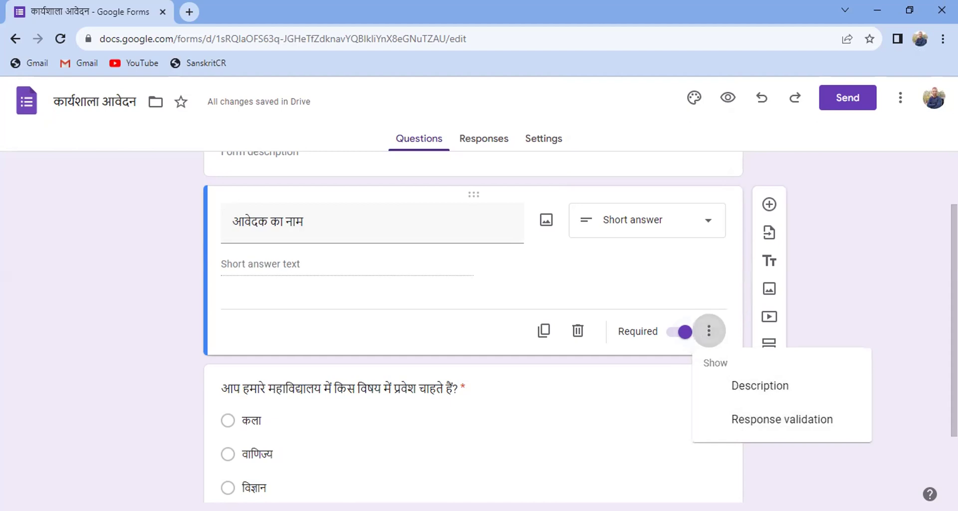
left_click(921, 240)
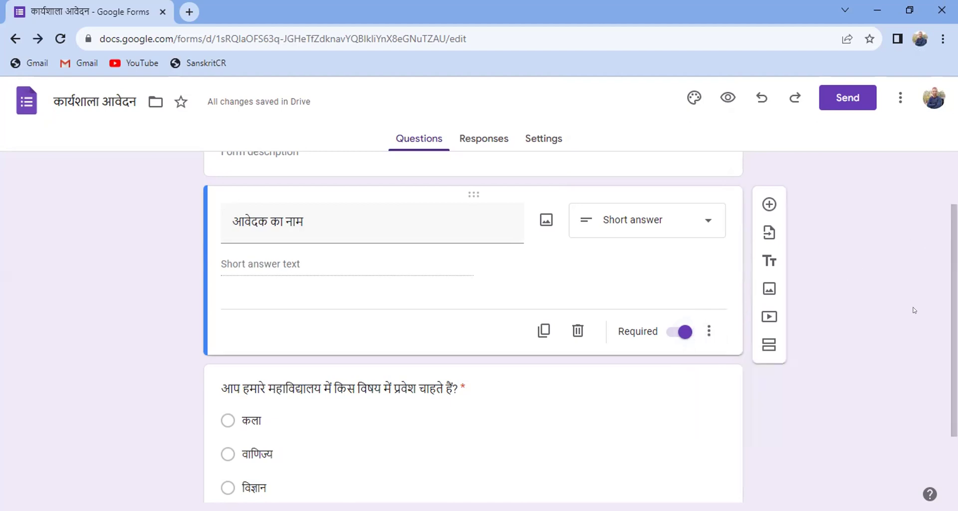
- Add a new question below the subject question
scroll(954, 324, "down", 1)
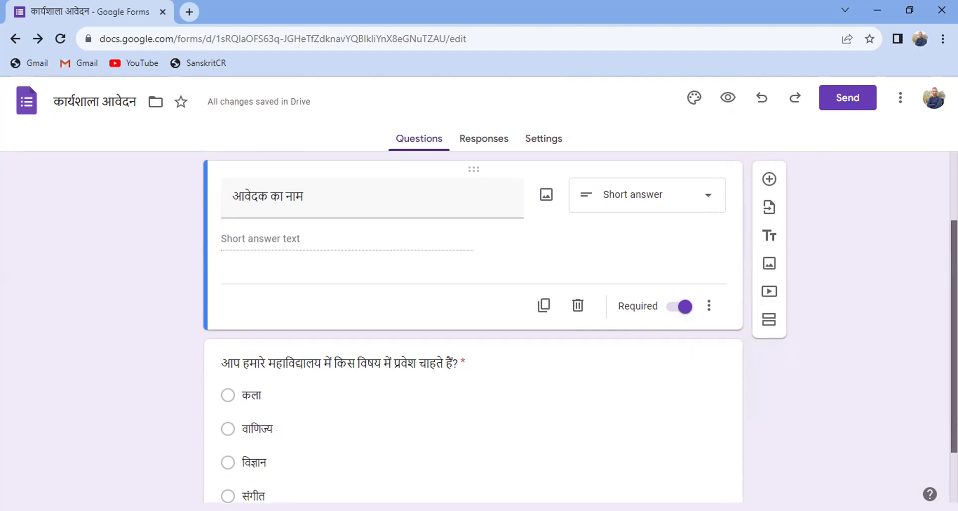
scroll(832, 411, "down", 2)
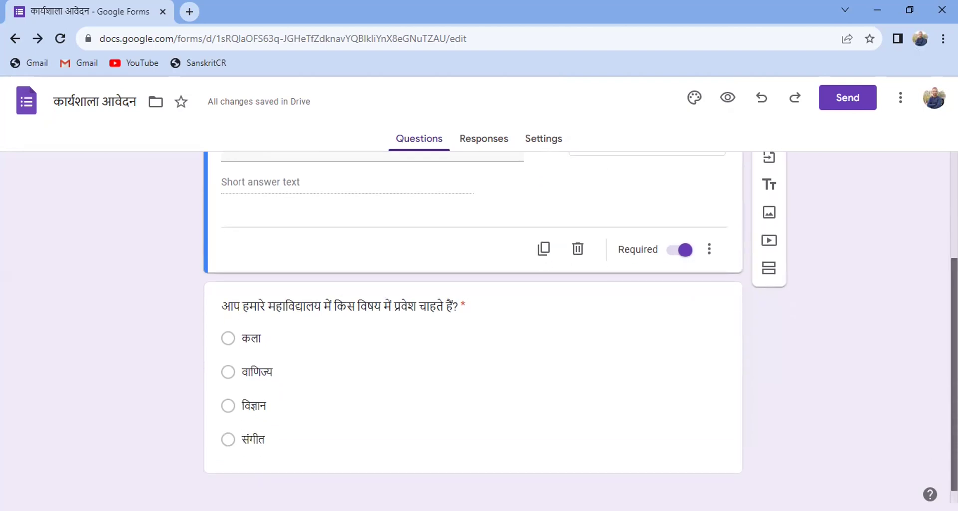
left_click(630, 399)
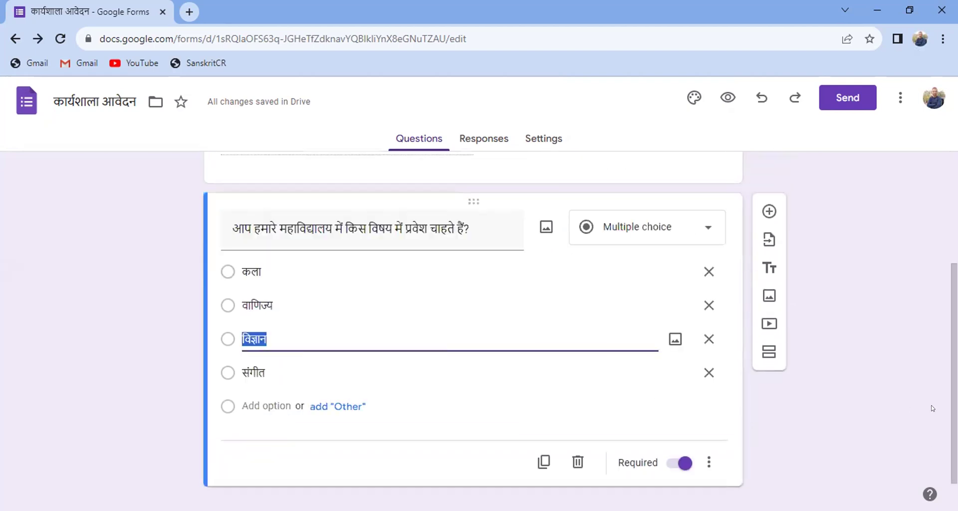
left_click(768, 211)
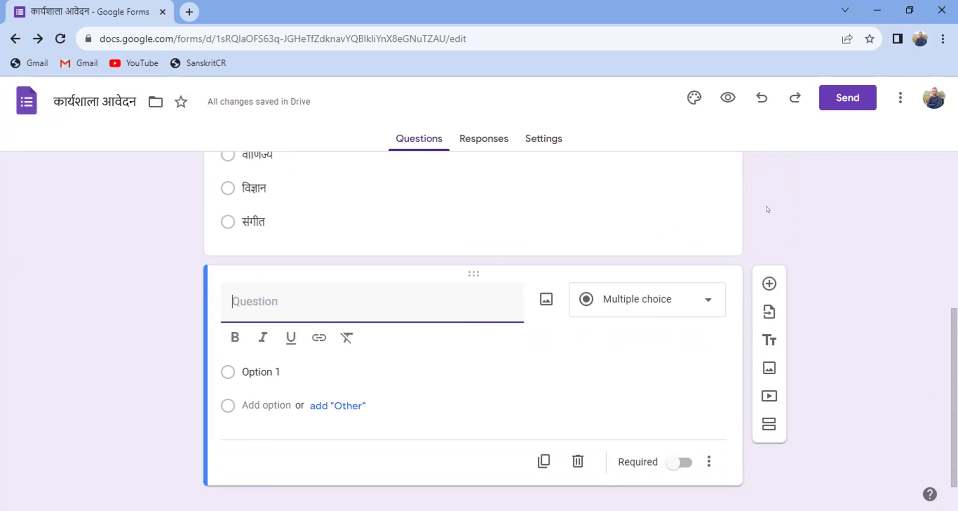
type("प्रशिक्षक का नाम")
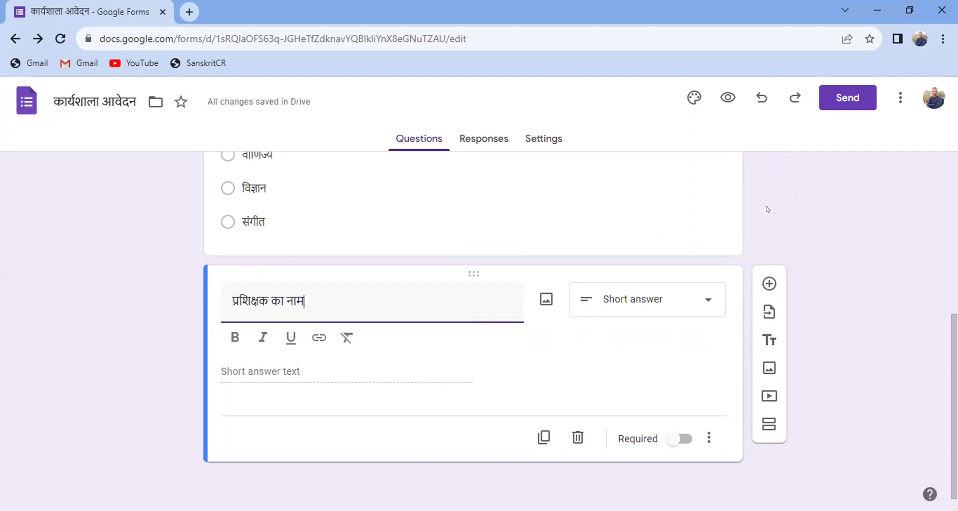
key("BackSpace")
key("BackSpace")
key("BackSpace")
key("BackSpace")
key("BackSpace")
key("BackSpace")
key("BackSpace")
key("BackSpace")
key("BackSpace")
key("BackSpace")
key("BackSpace")
key("BackSpace")
key("BackSpace")
key("BackSpace")
key("BackSpace")
key("BackSpace")
- Title the new question "आवेदक का पता"
type("प")
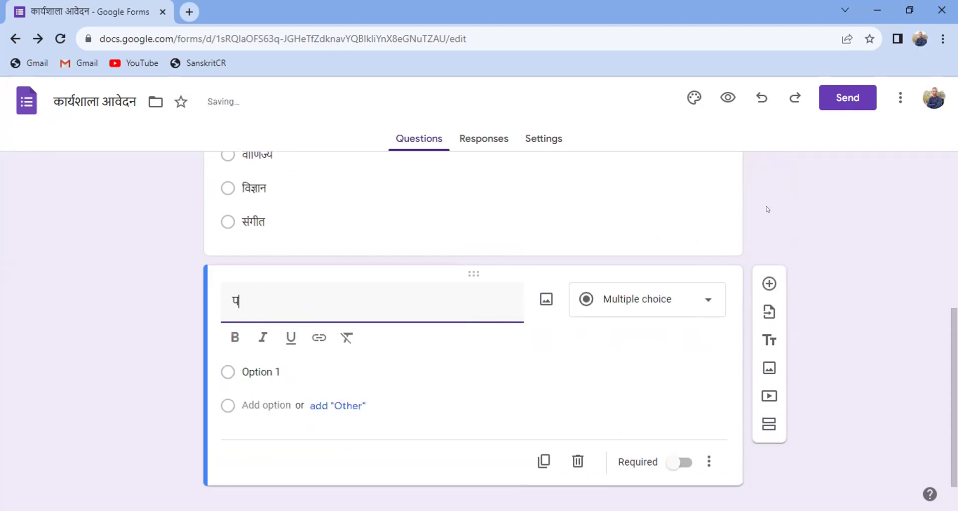
type("आवेदक")
key("Left")
key("Left")
key("Left")
key("BackSpace")
key("Right")
key("Right")
key("Right")
key("Right")
type("का पता")
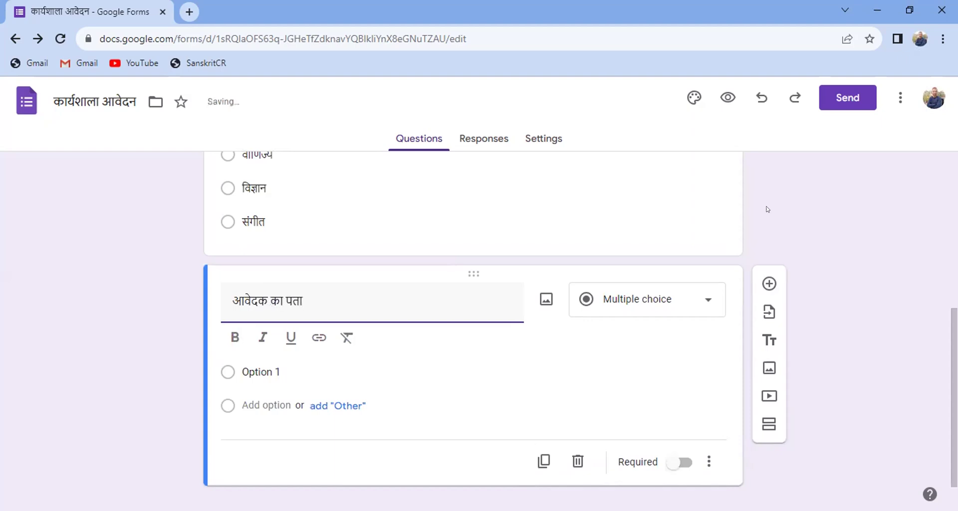
left_click(181, 284)
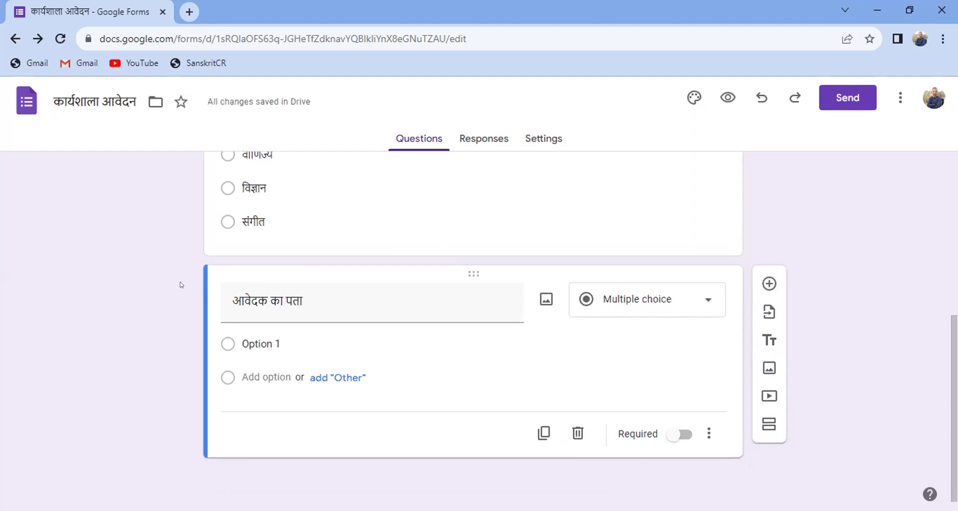
- Set the "आवेदक का पता" question's answer type to Paragraph and move it between the applicant-name and subject questions
left_click(699, 298)
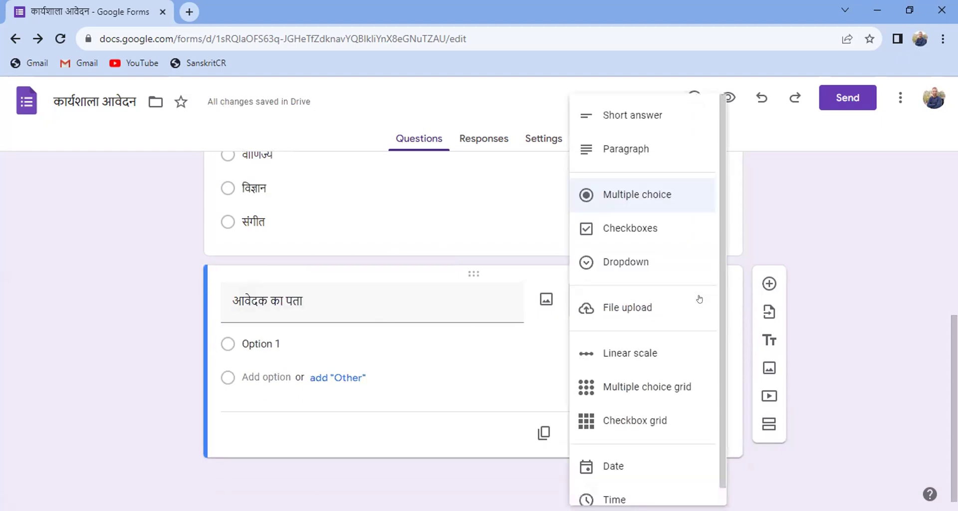
left_click(624, 150)
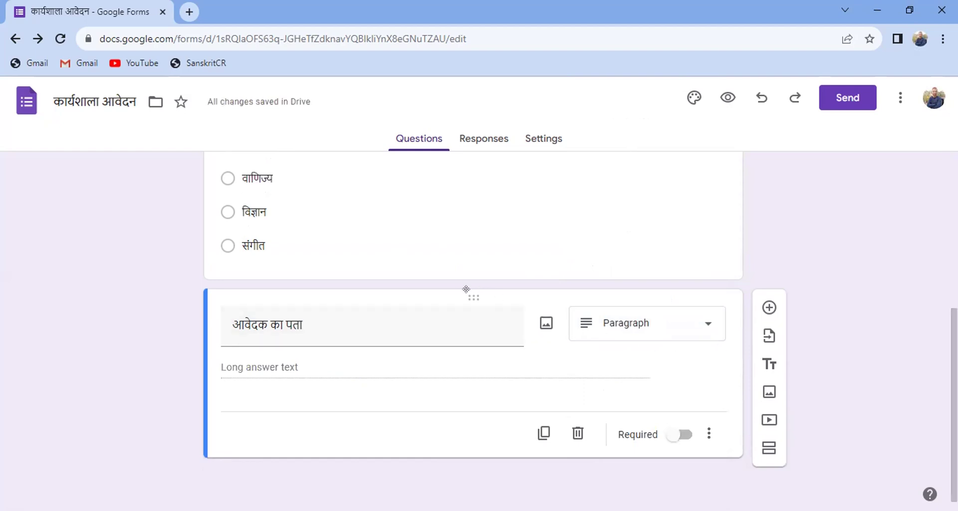
left_click_drag(466, 289, 472, 343)
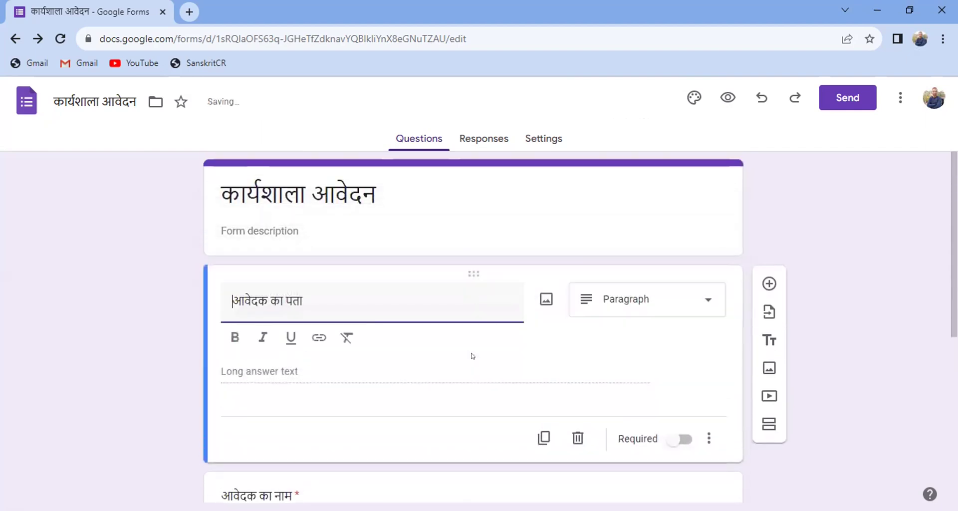
left_click_drag(468, 263, 468, 399)
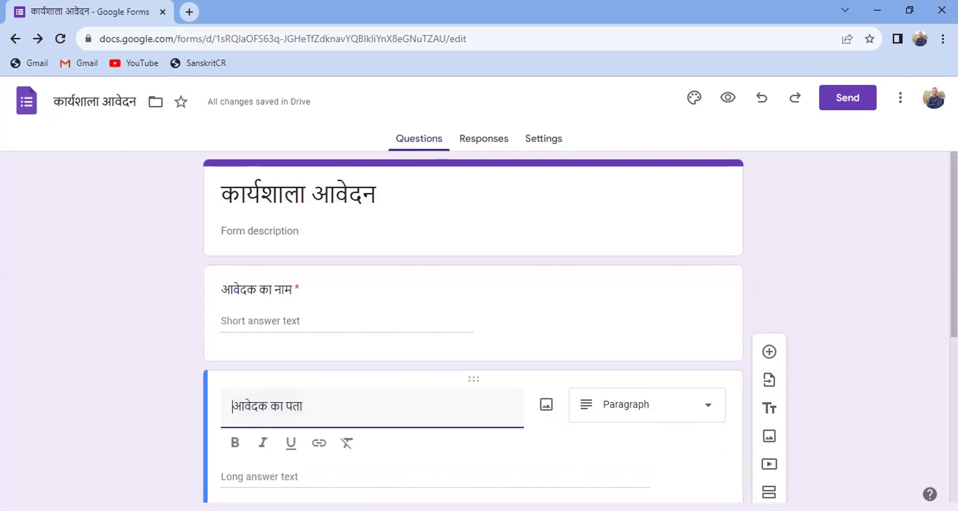
scroll(473, 327, "down", 3)
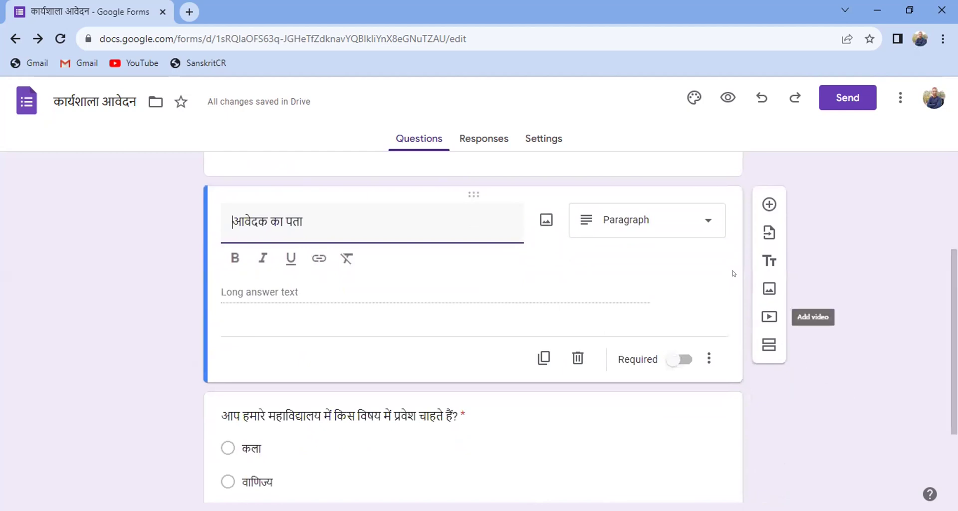
left_click(769, 289)
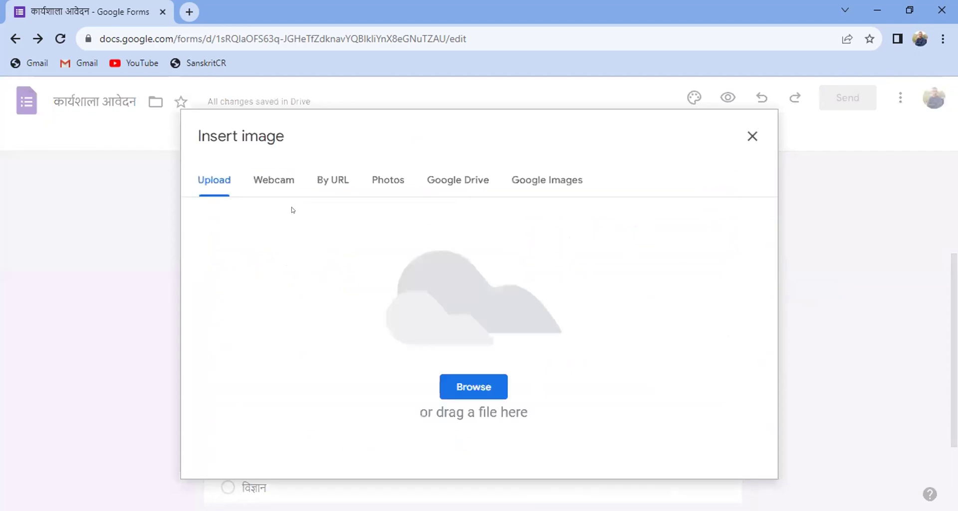
left_click(751, 136)
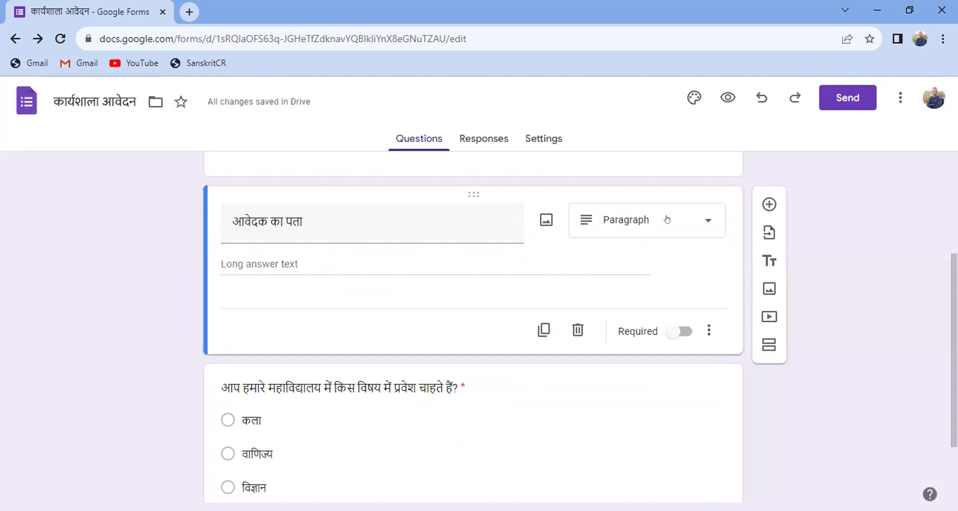
- Add a new question below "आवेदक का पता" and title it "फोटो"
left_click(768, 205)
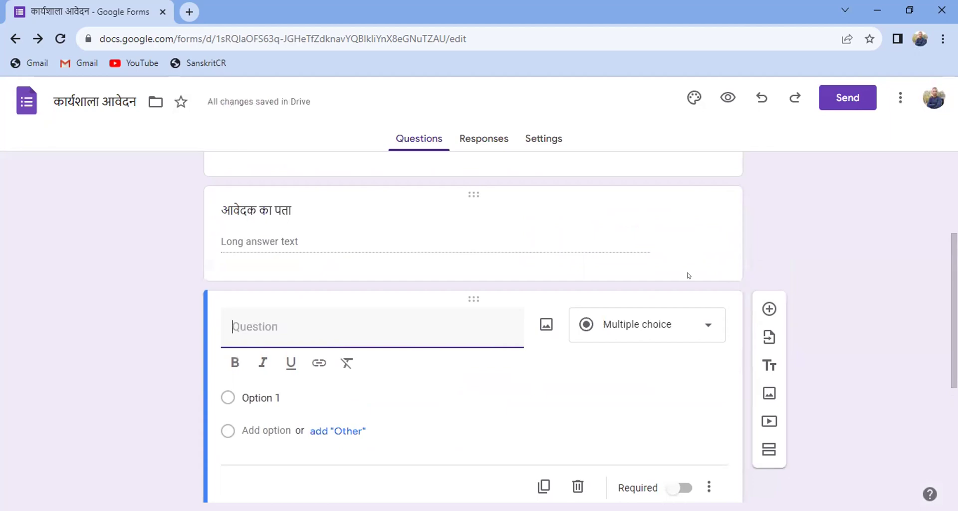
left_click(700, 330)
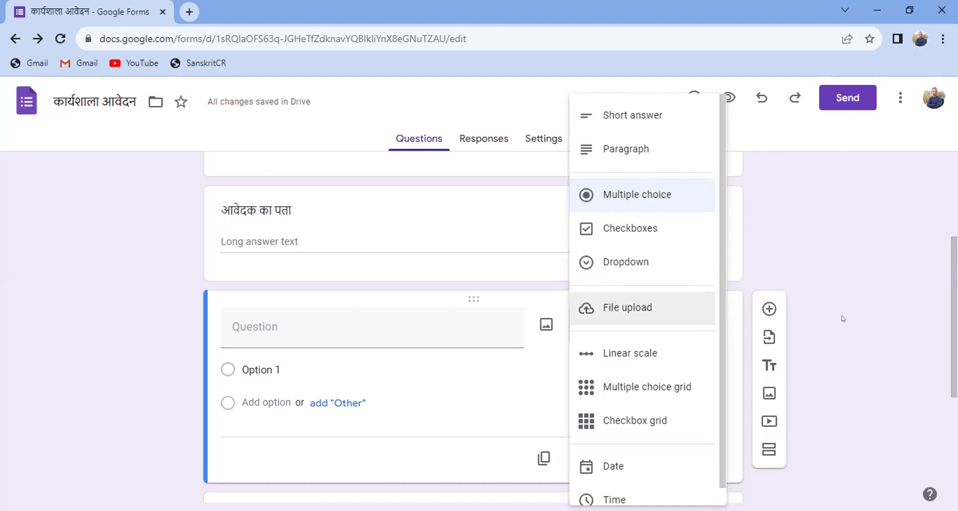
left_click(819, 272)
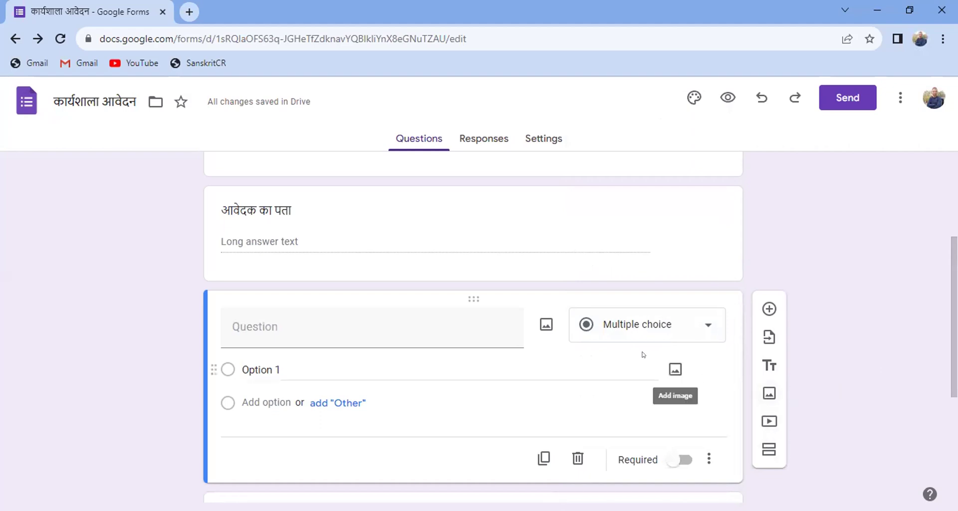
left_click(352, 329)
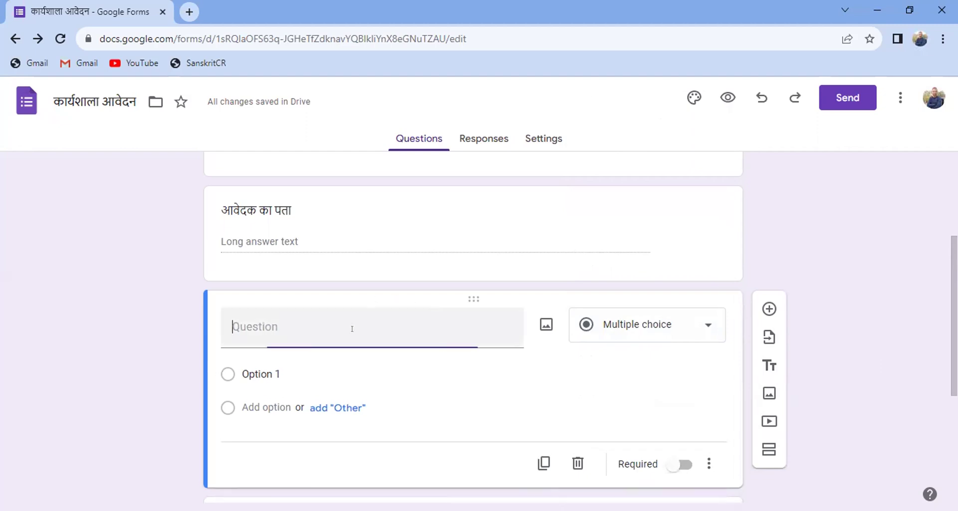
left_click(544, 327)
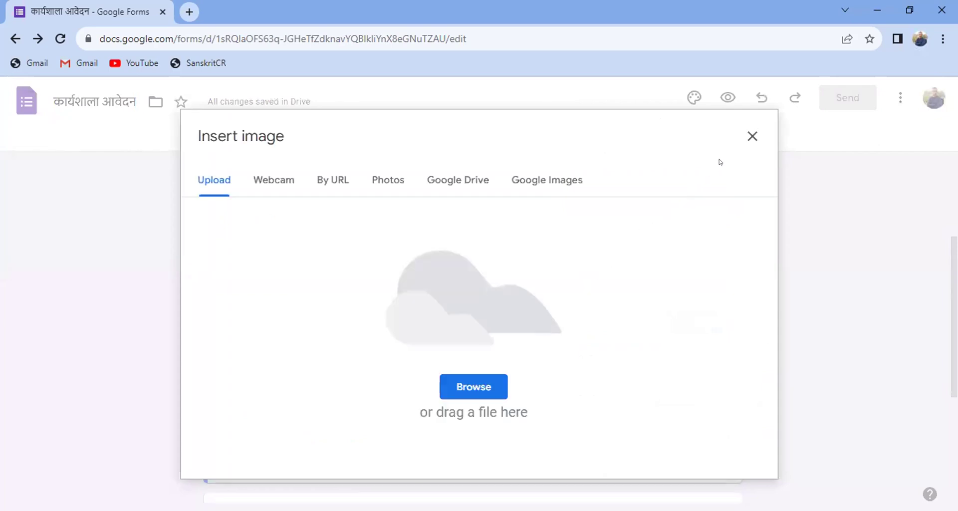
left_click(752, 136)
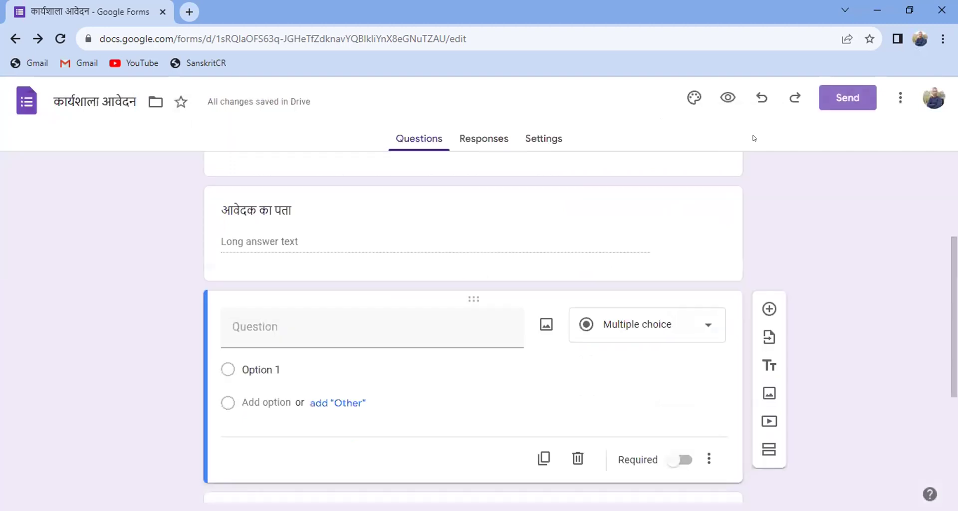
left_click(354, 332)
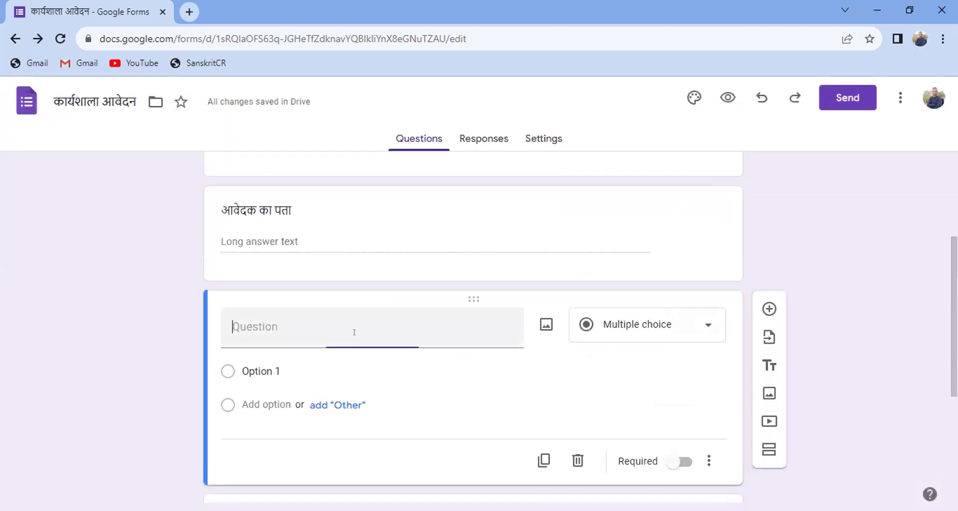
type("फोटो")
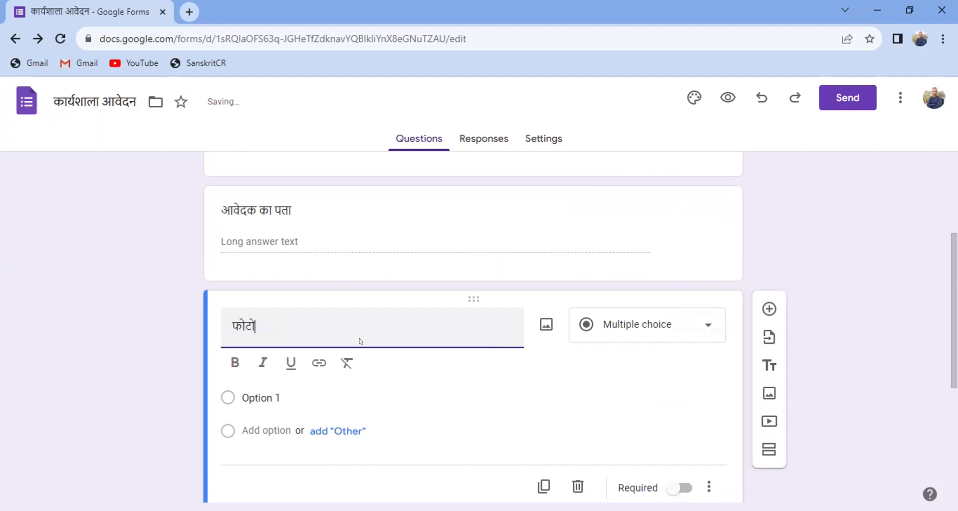
- Set the "फोटो" question's answer type to File upload and accept letting respondents upload files to Drive
left_click(698, 322)
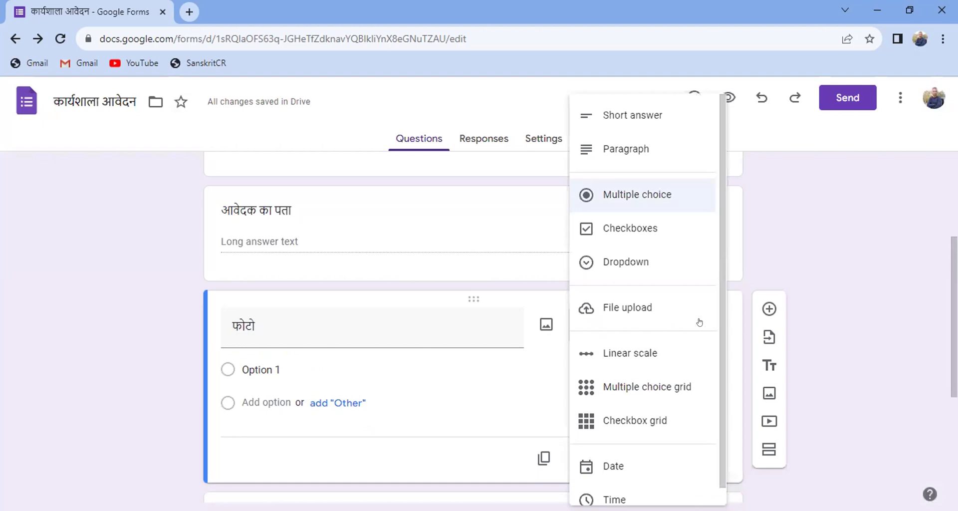
left_click(642, 307)
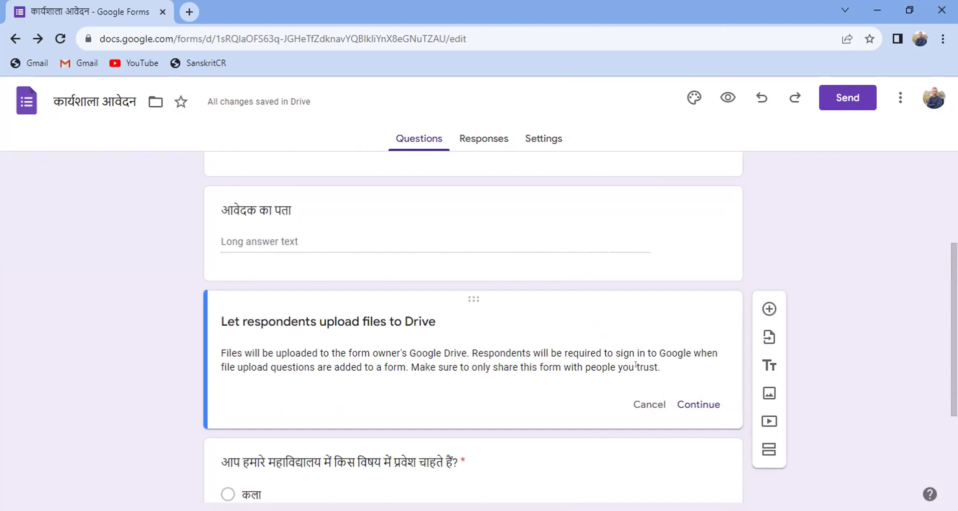
left_click(687, 408)
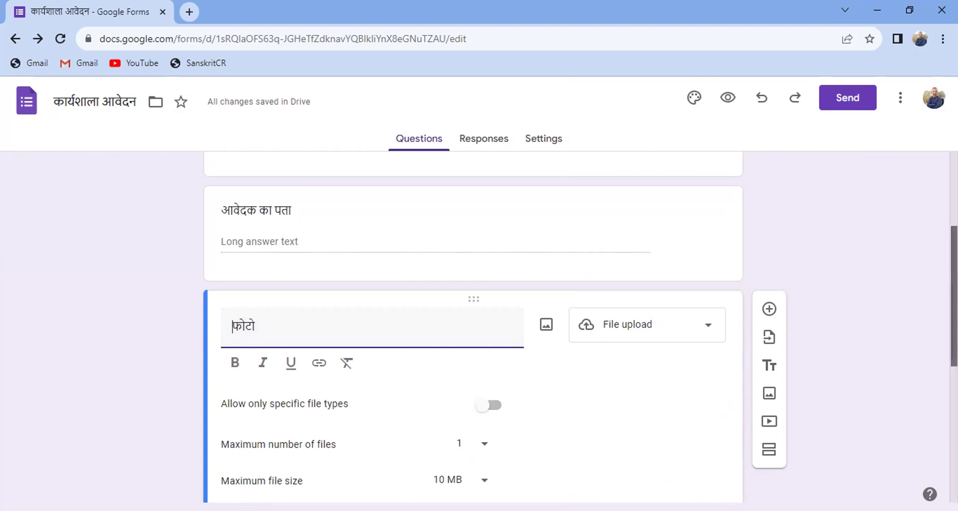
scroll(953, 299, "down", 3)
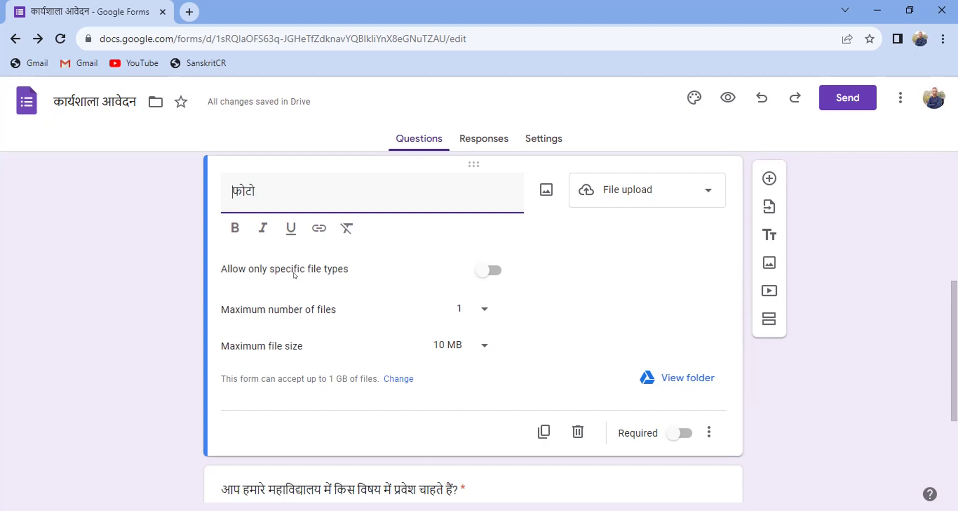
- Restrict the "फोटो" upload to Image files, with a maximum file size of 1 MB and a maximum of 1 file
left_click(494, 271)
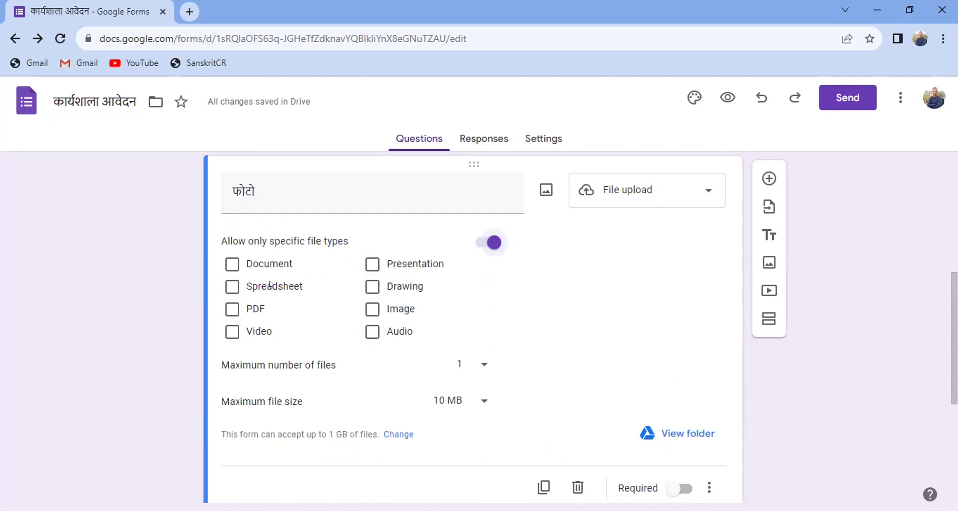
left_click(369, 310)
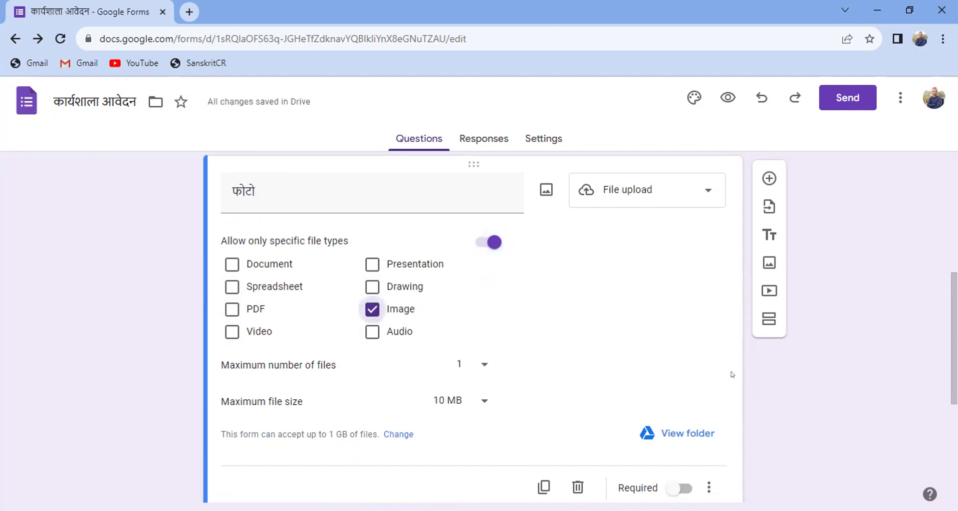
left_click(476, 399)
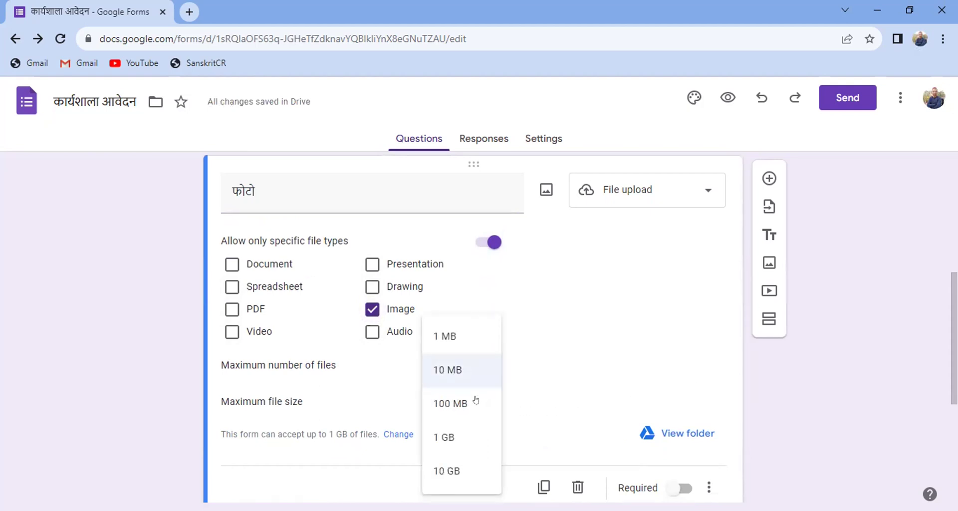
left_click(442, 337)
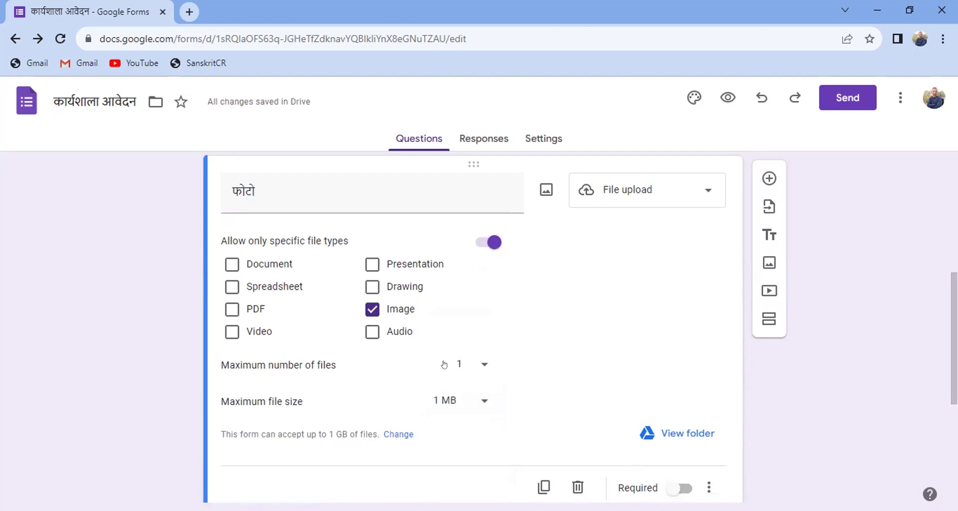
left_click(478, 364)
left_click(454, 364)
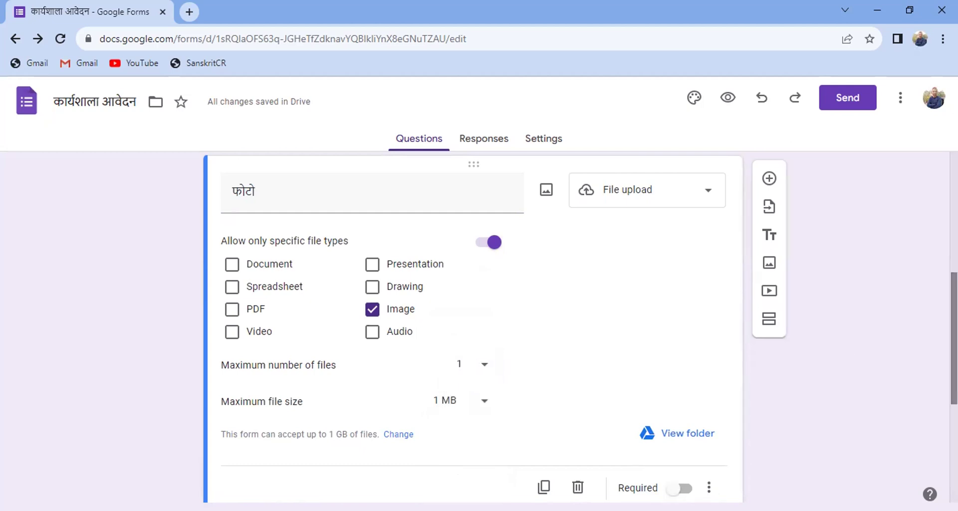
- Make the "फोटो" upload question required
scroll(479, 324, "down", 4)
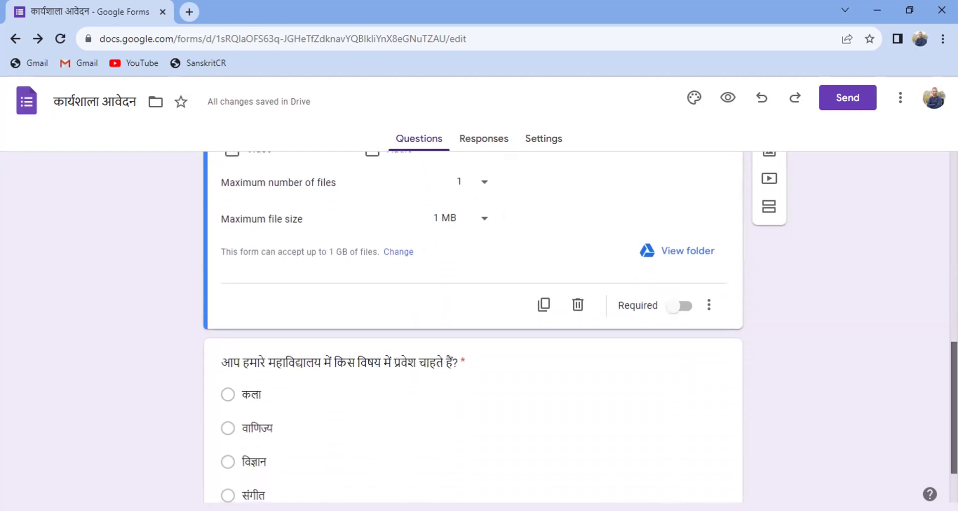
left_click(689, 298)
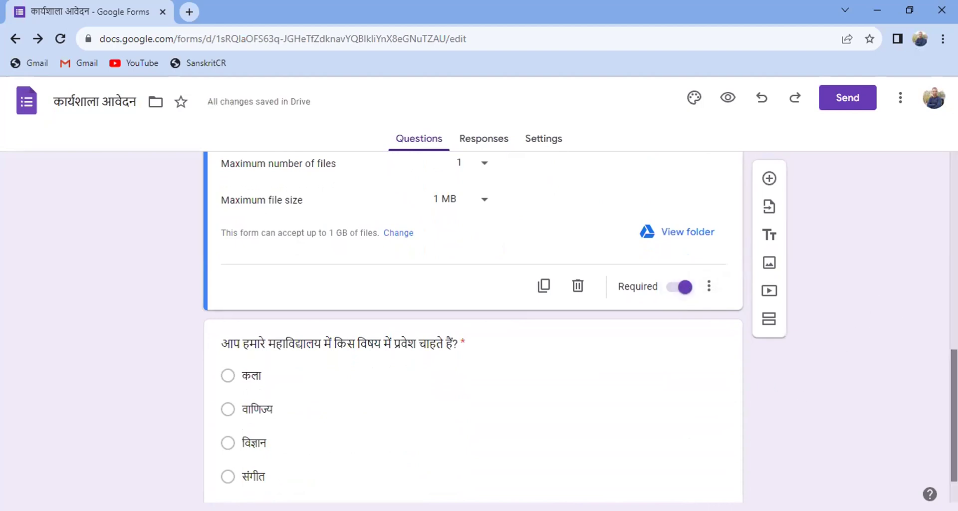
left_click_drag(952, 359, 953, 319)
scroll(931, 297, "up", 3)
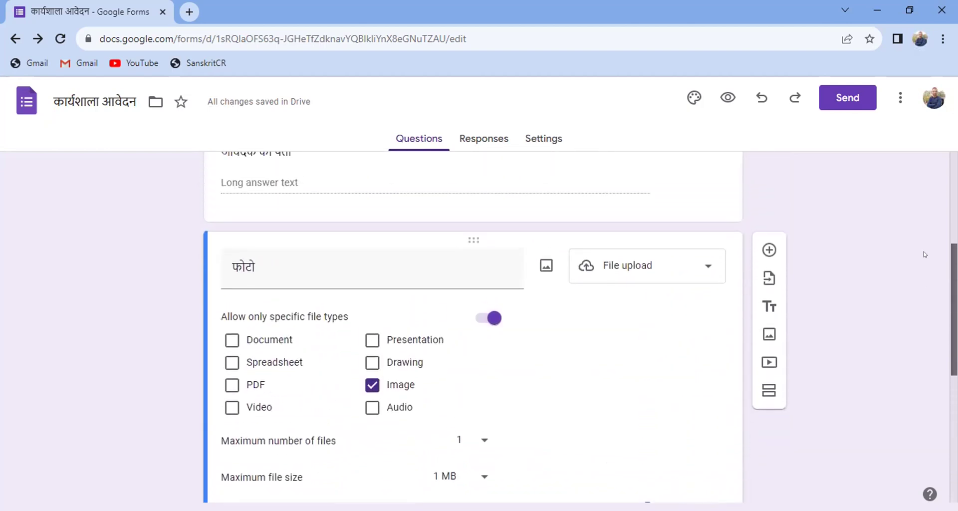
- Delete the "फोटो" upload question from the form
scroll(924, 256, "down", 1)
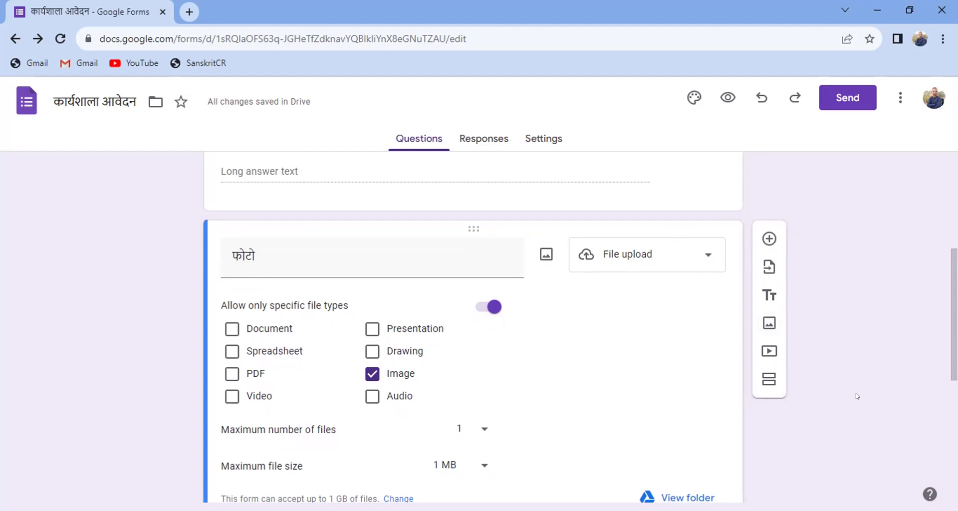
scroll(670, 479, "down", 2)
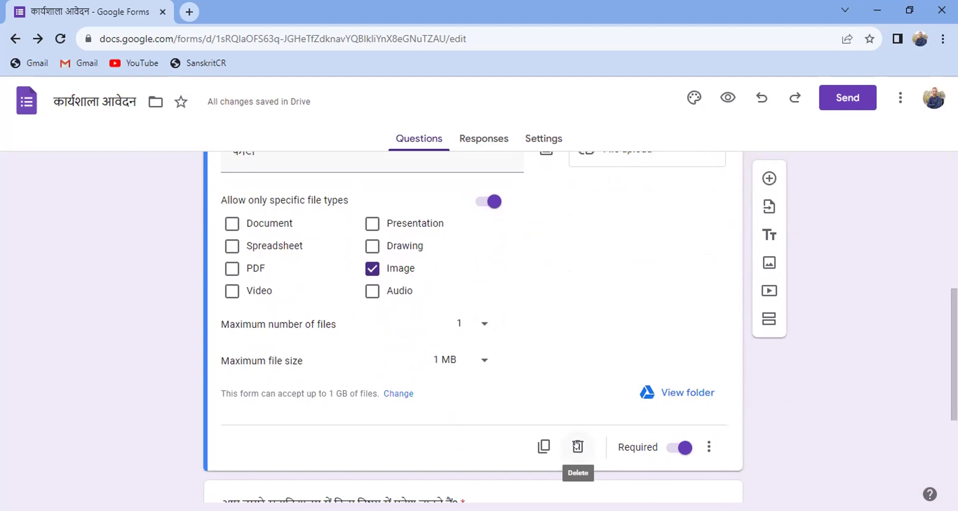
left_click(577, 446)
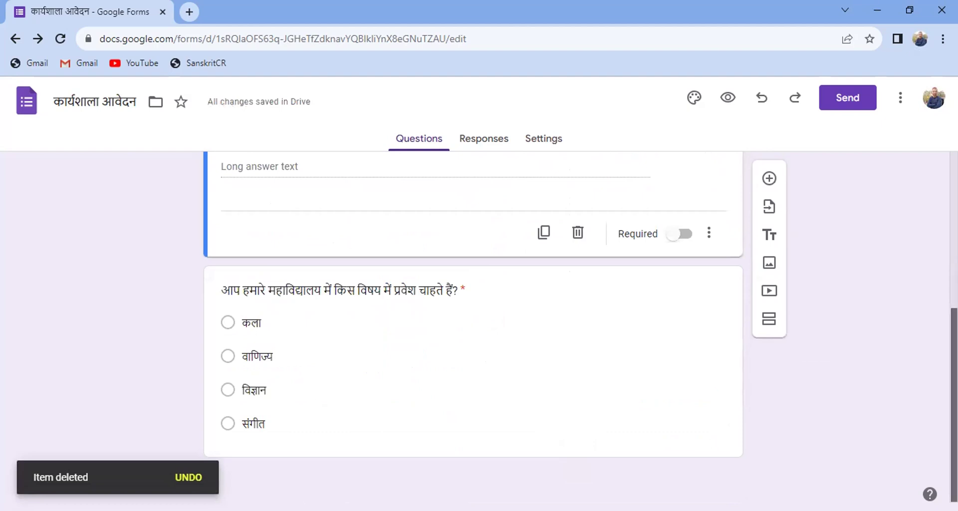
- Add a new question below "आवेदक का पता" and title it "अपना फोटो अपलोड करें"
scroll(473, 326, "up", 2)
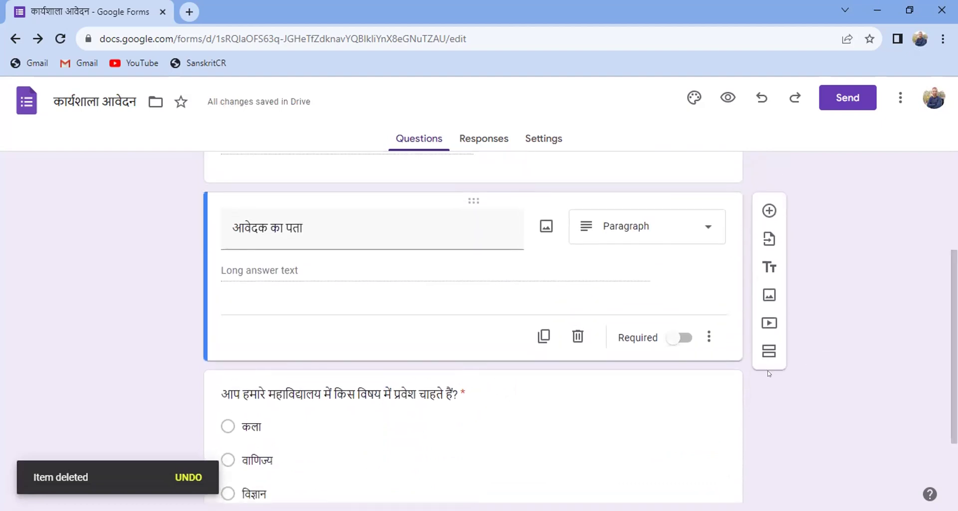
left_click(768, 210)
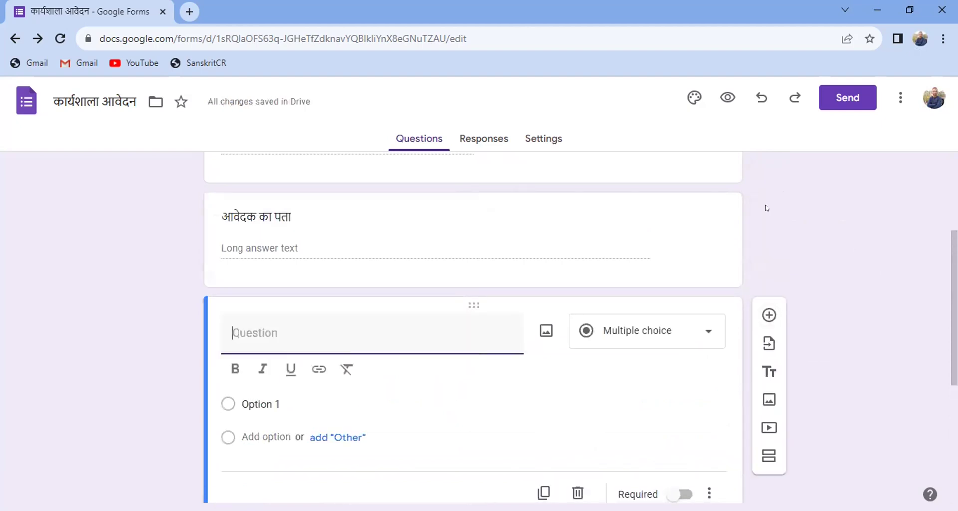
type("फोटो")
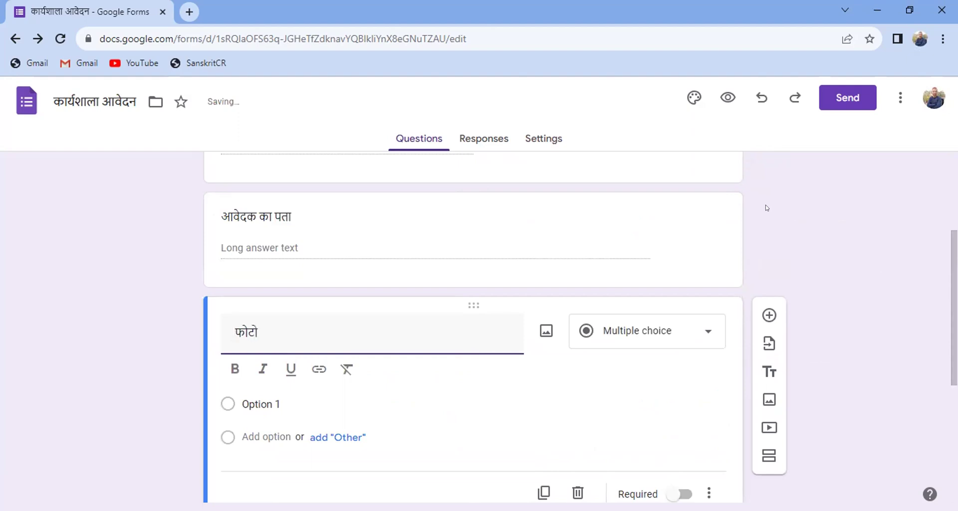
type(" अपना")
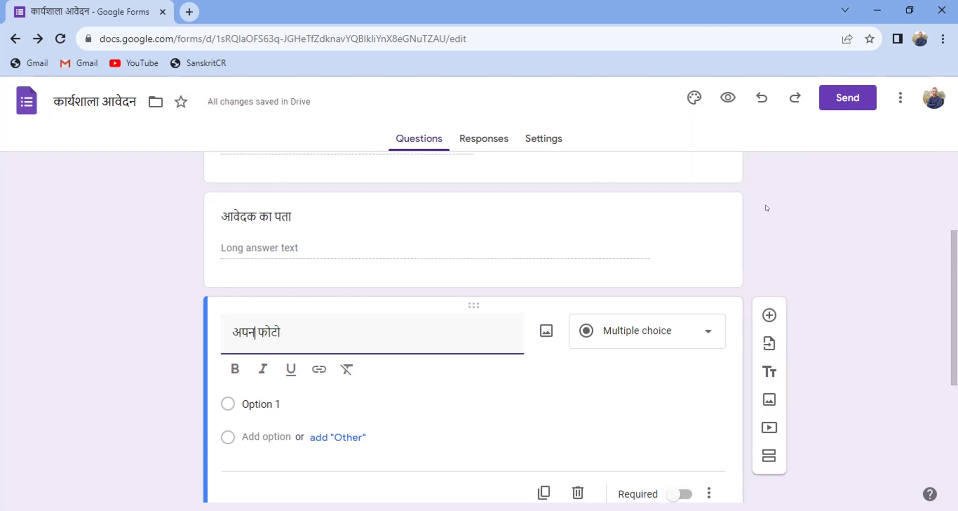
left_click(353, 330)
type("अप")
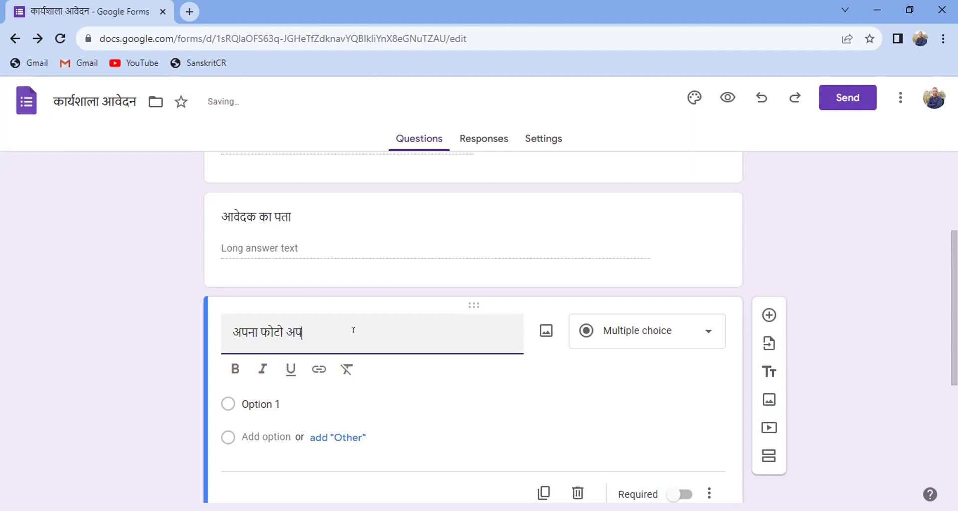
type("लोड करें")
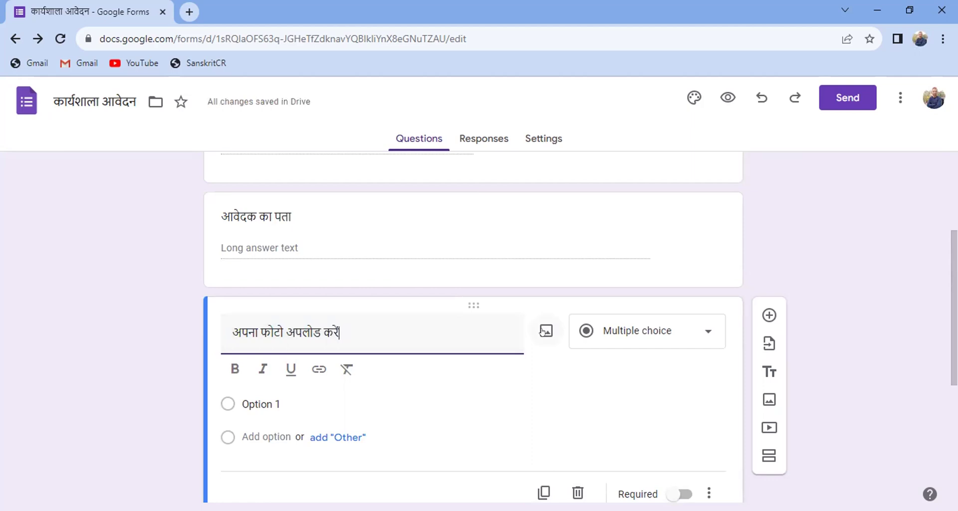
left_click(542, 330)
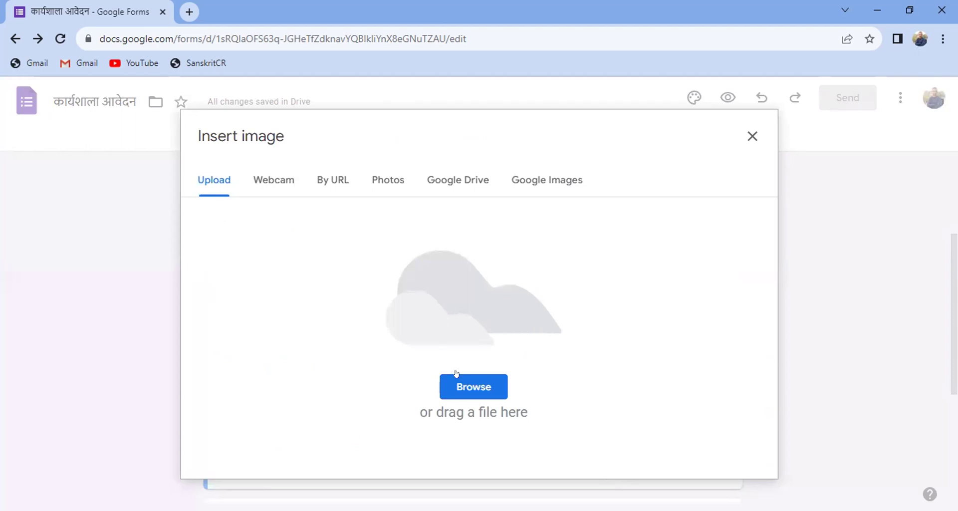
left_click(474, 387)
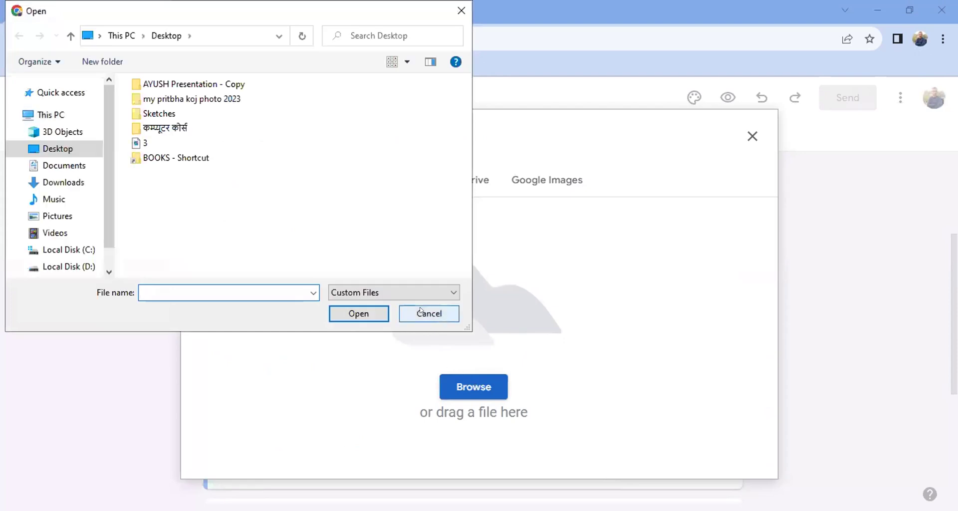
left_click(419, 312)
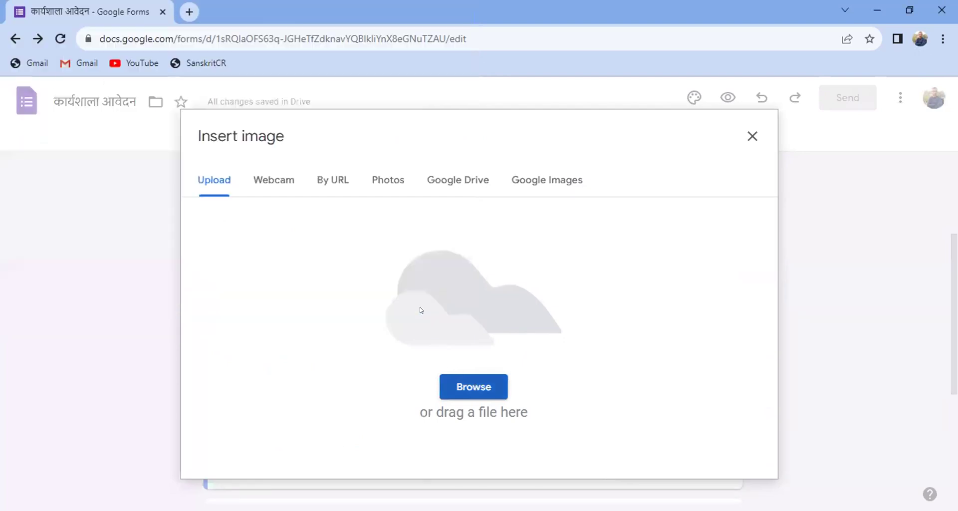
left_click(745, 137)
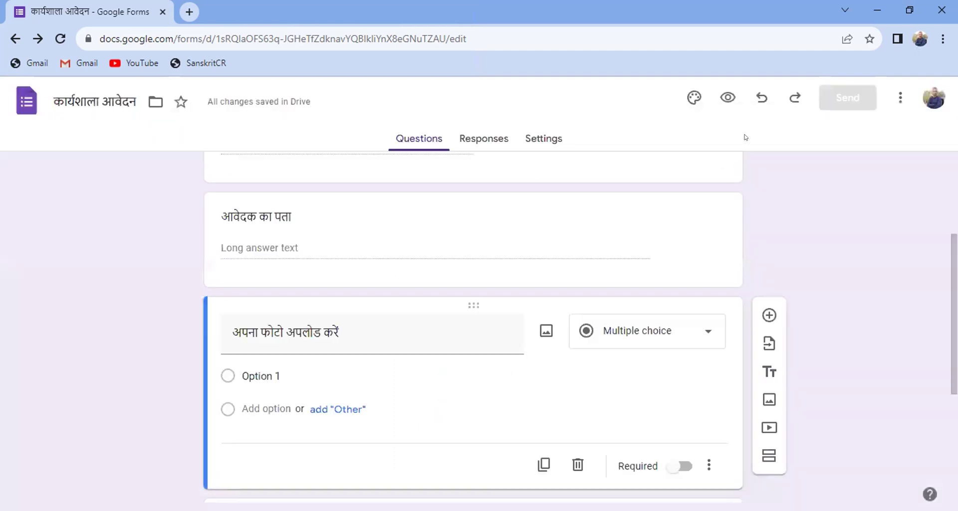
- Set the "अपना फोटो अपलोड करें" question's answer type to File upload
left_click(699, 331)
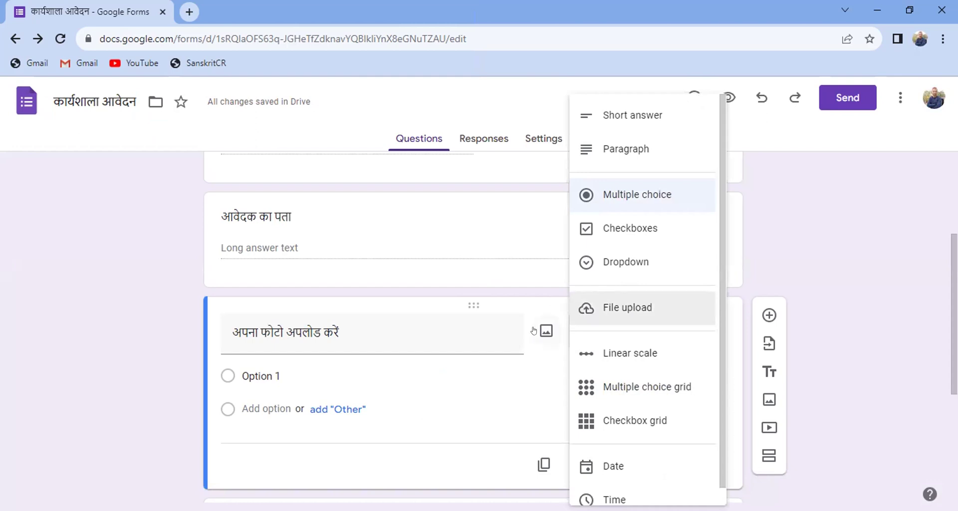
left_click(613, 308)
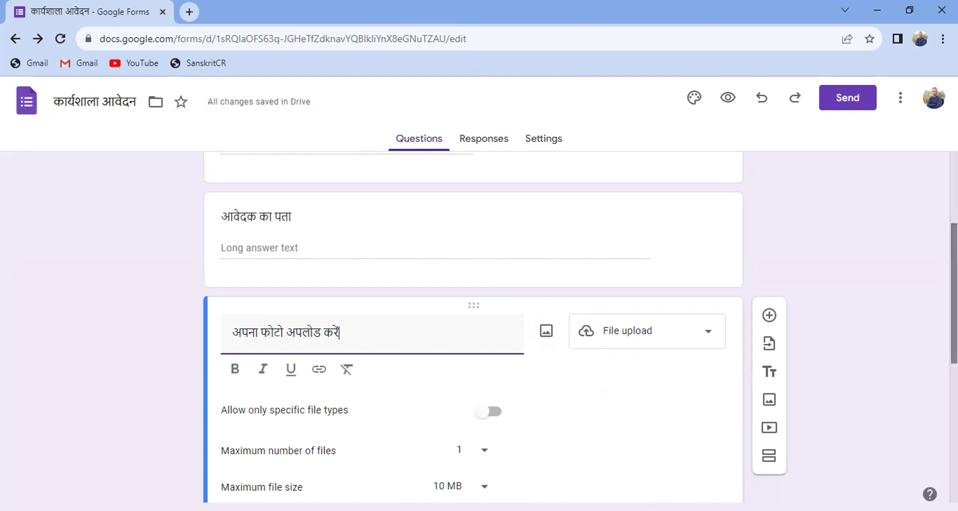
- Restrict the "अपना फोटो अपलोड करें" question to specific file types, allowing only Image
scroll(530, 320, "down", 2)
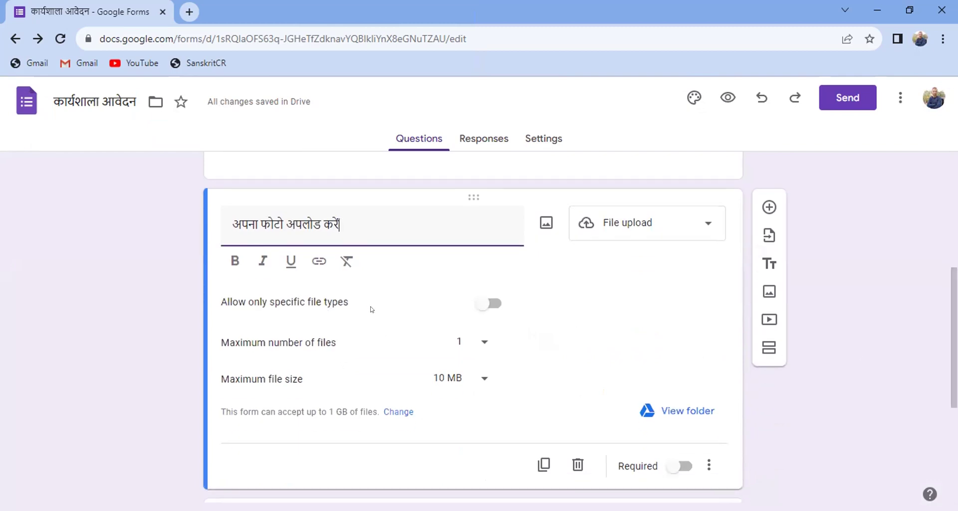
left_click(496, 305)
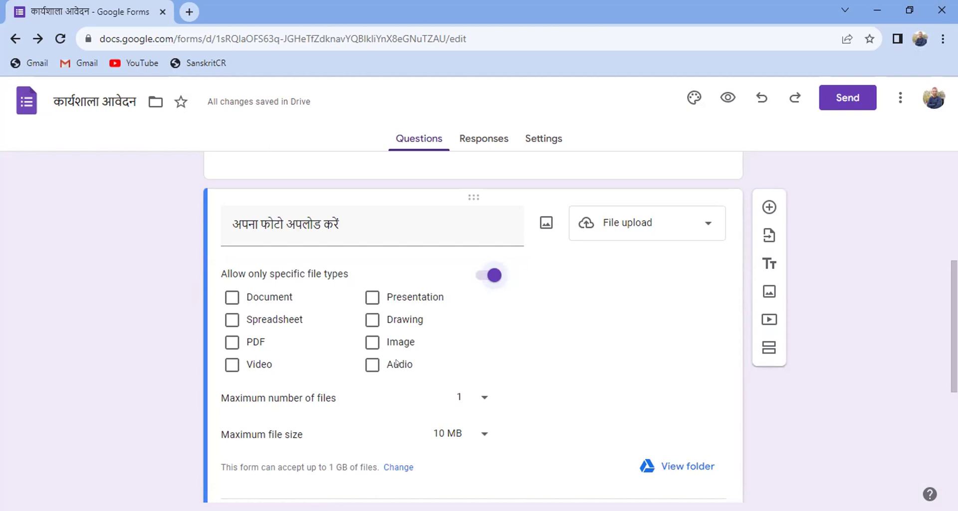
left_click(372, 342)
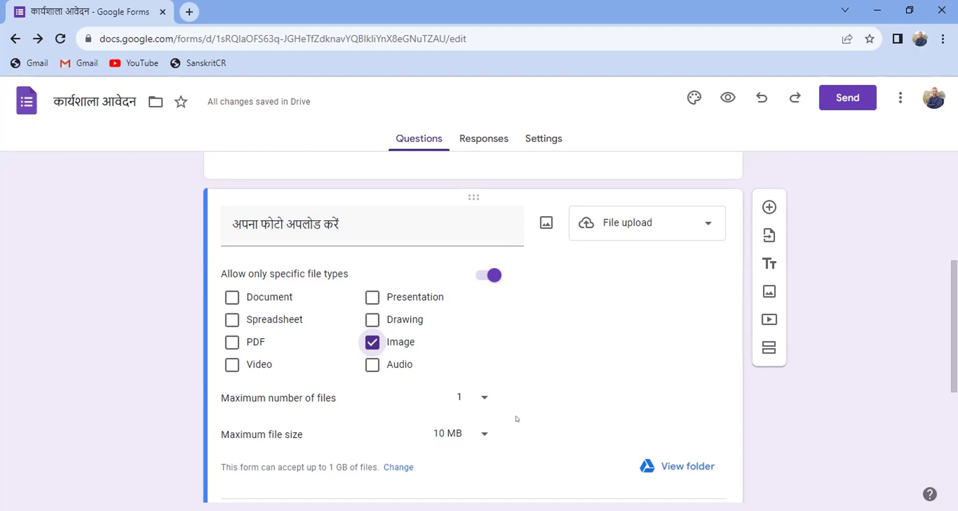
- Set the photo-upload question's maximum file size to 1 MB and make the question required
left_click(484, 432)
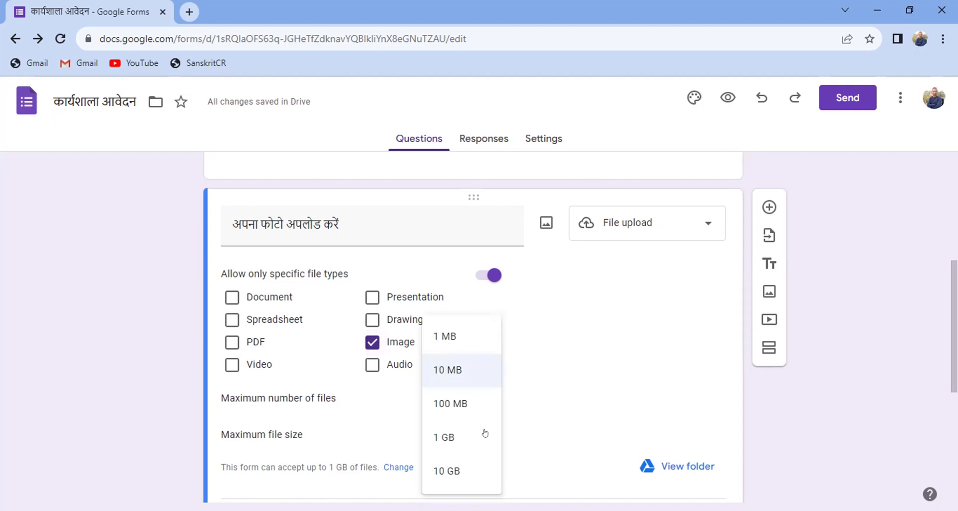
left_click(445, 334)
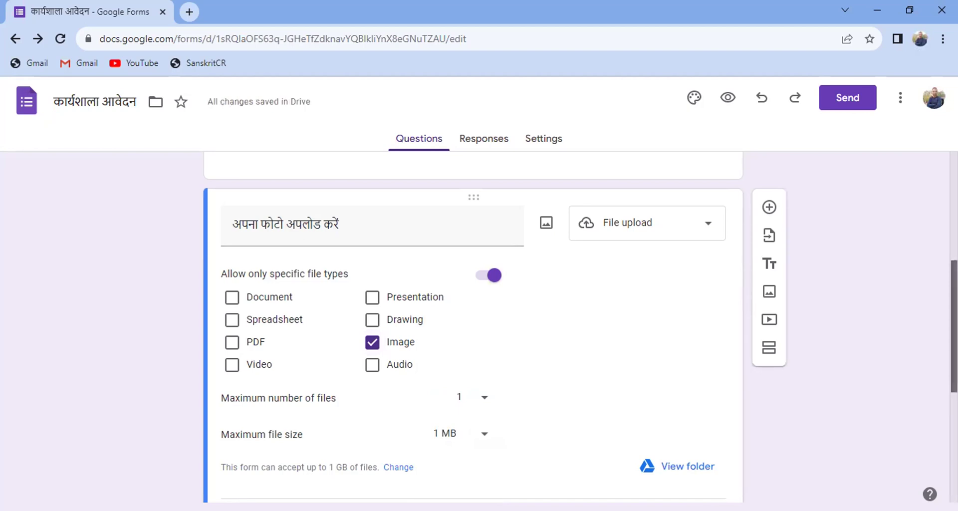
scroll(473, 326, "down", 3)
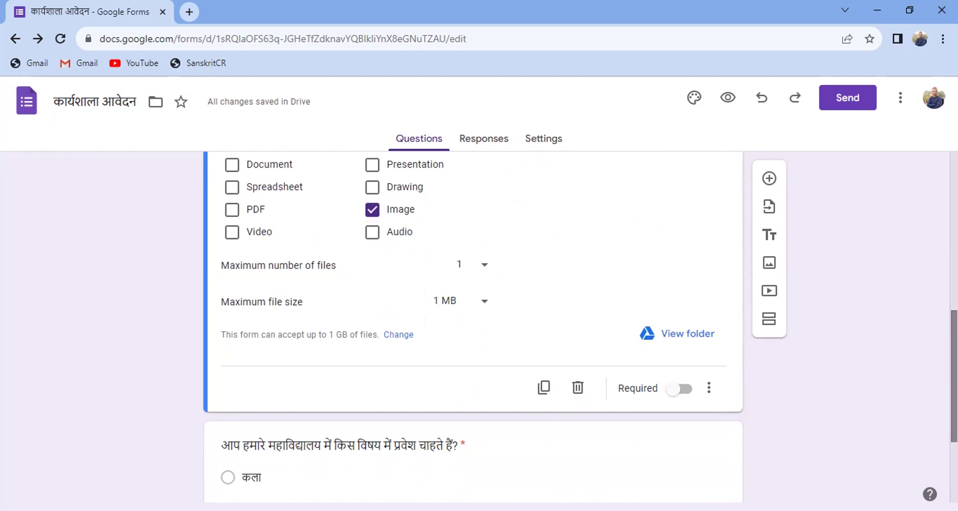
left_click(687, 388)
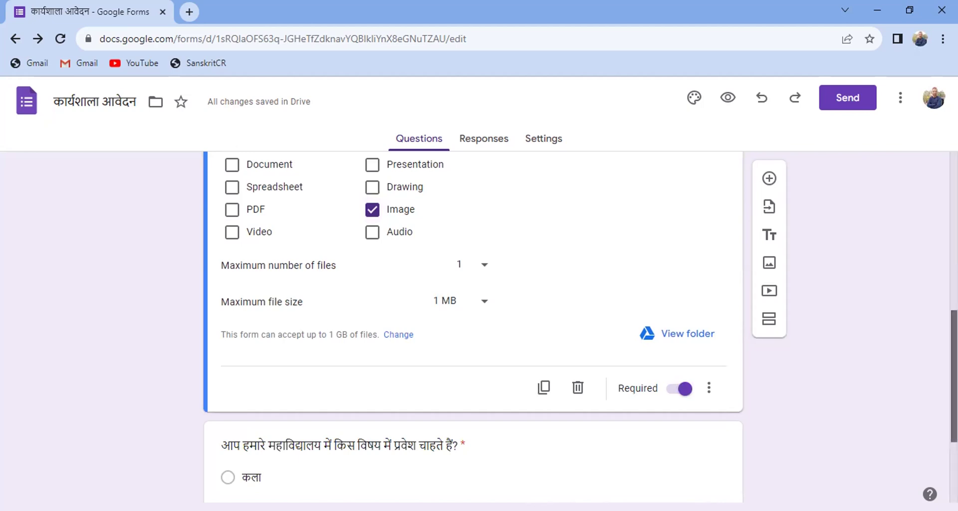
scroll(473, 329, "down", 3)
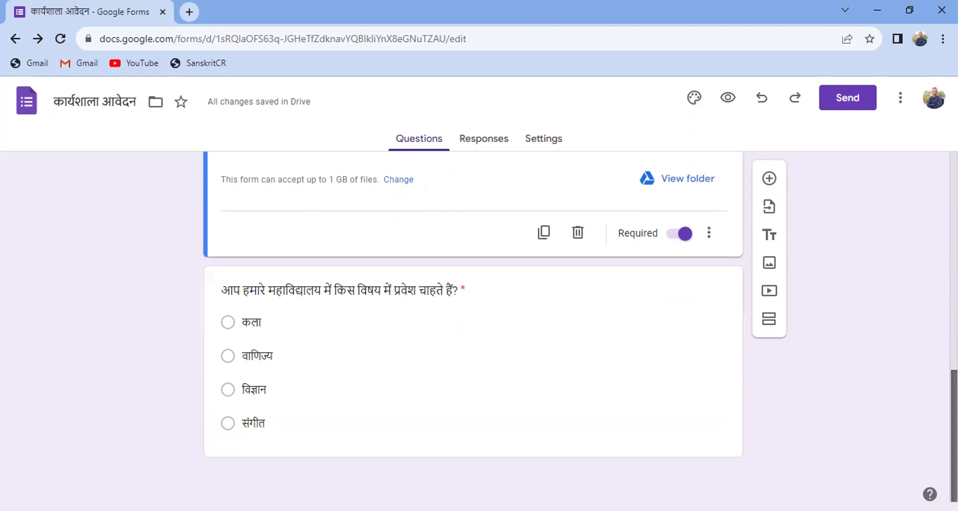
scroll(472, 329, "up", 7)
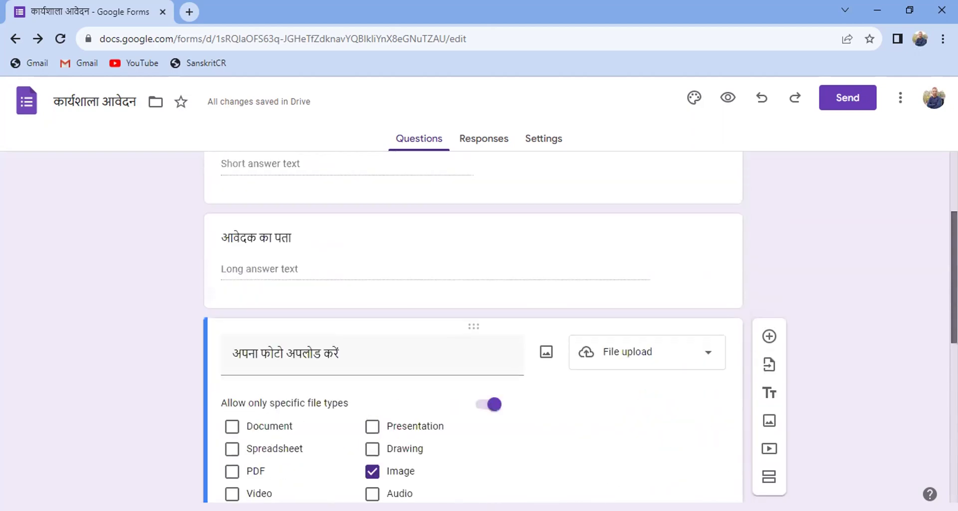
scroll(473, 329, "up", 3)
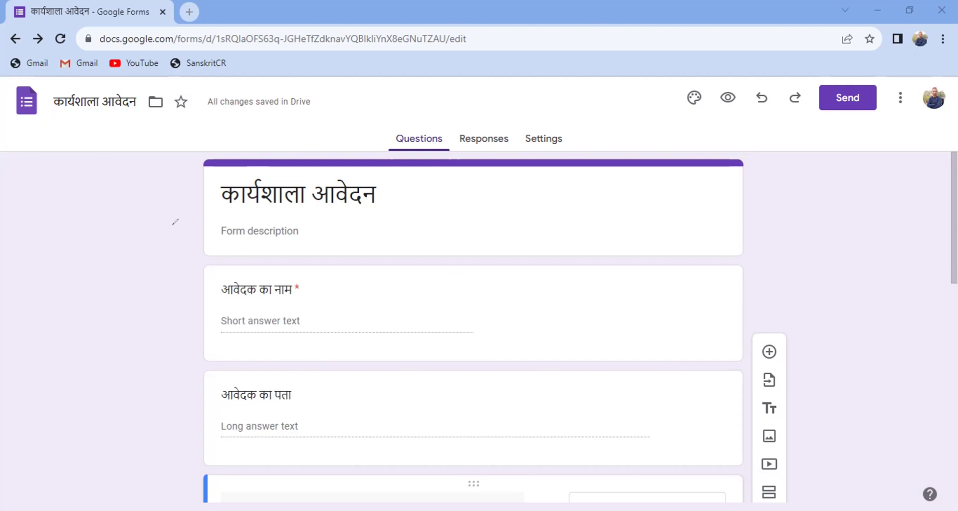
left_click_drag(767, 76, 890, 119)
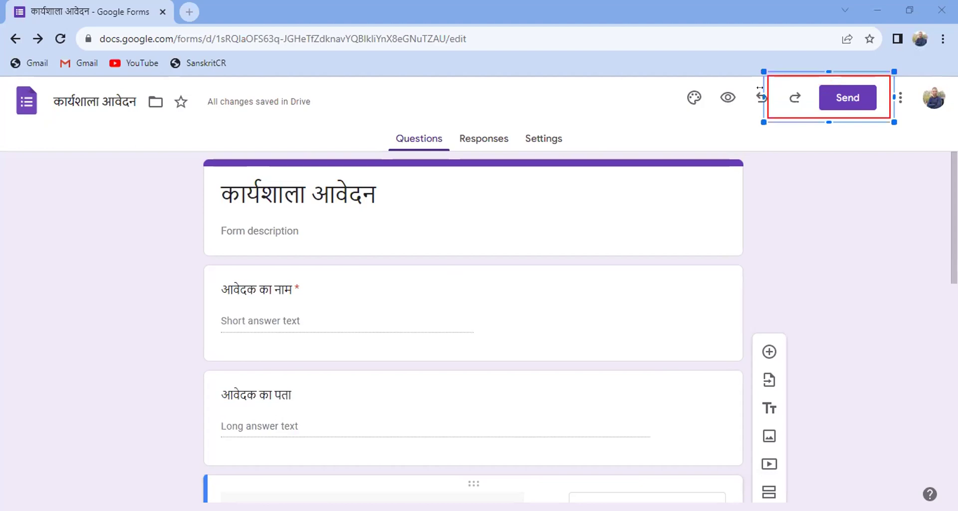
left_click_drag(758, 87, 803, 99)
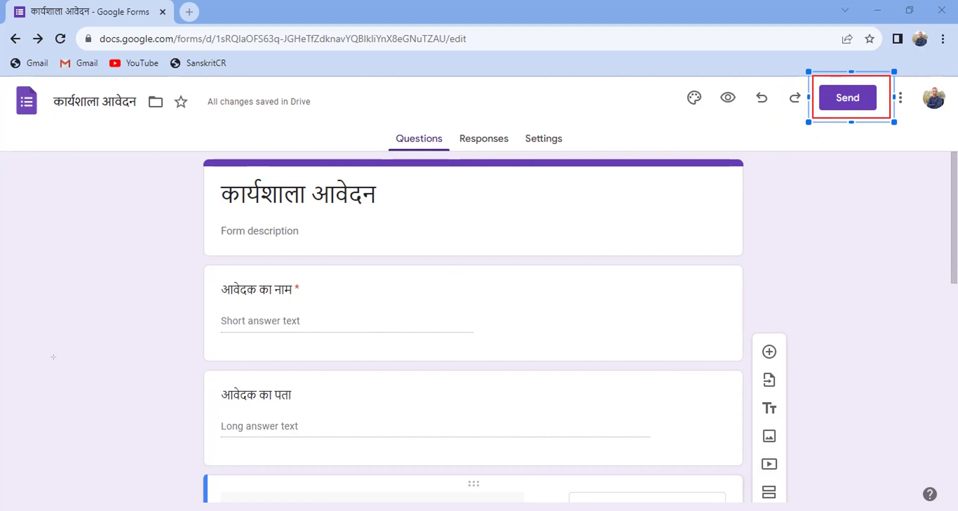
key("Delete")
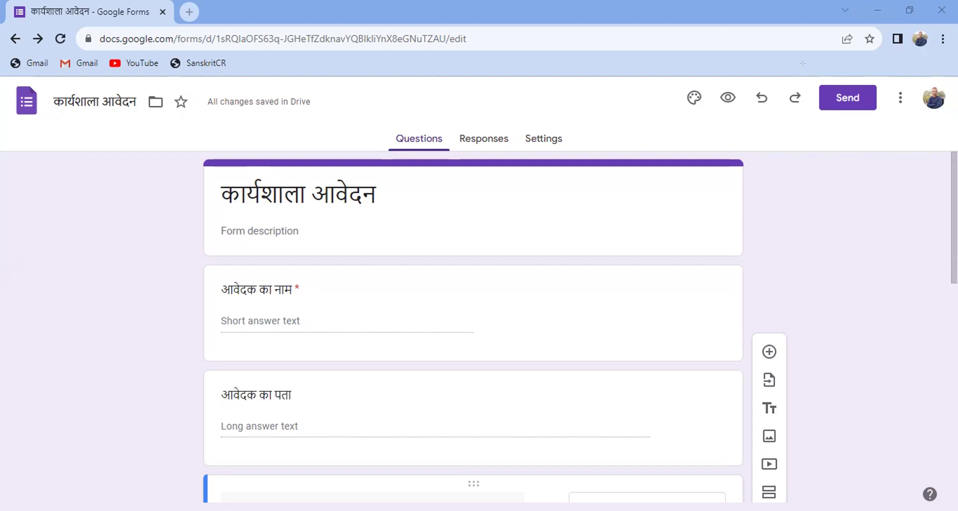
mouse_move(803, 66)
left_mouse_down()
mouse_move(891, 113)
mouse_move(893, 126)
left_mouse_up()
left_click_drag(748, 141, 815, 111)
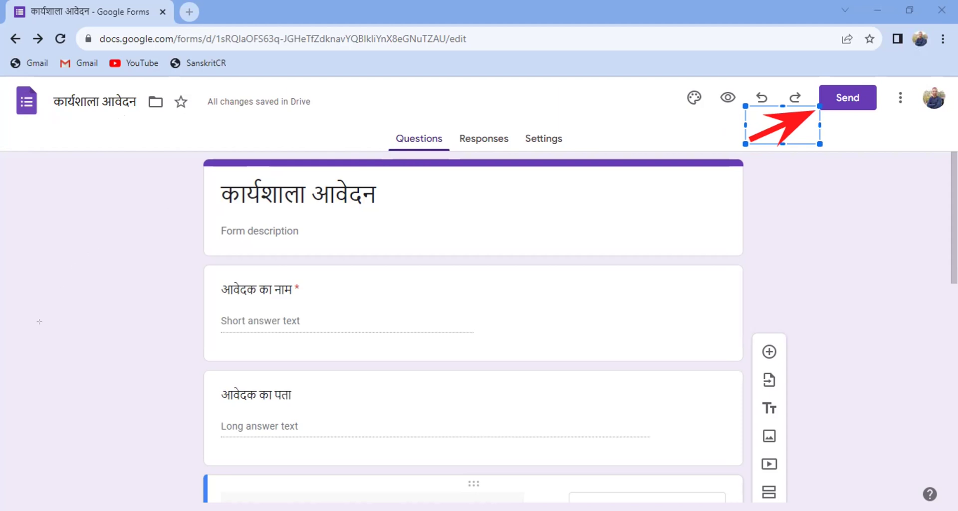
key("Delete")
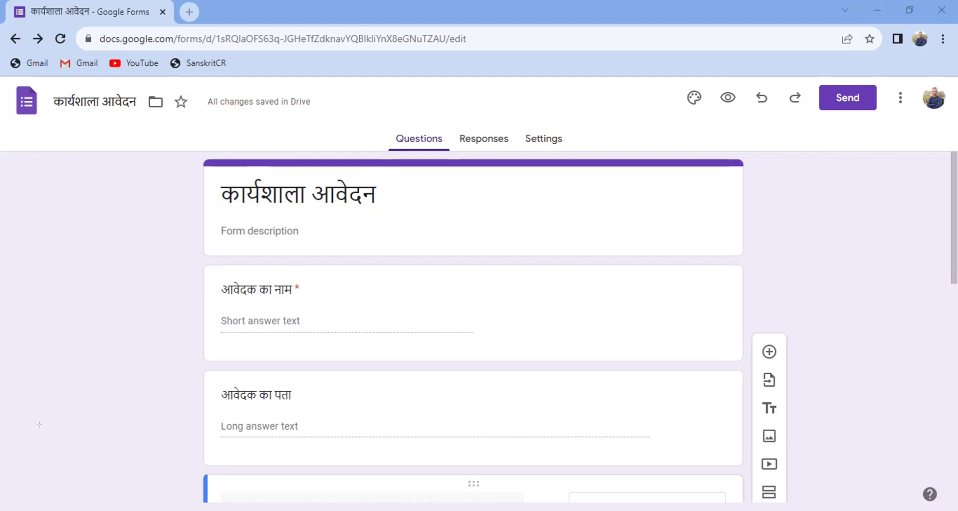
- Open the form's sending options and choose to share it by link
left_click(847, 98)
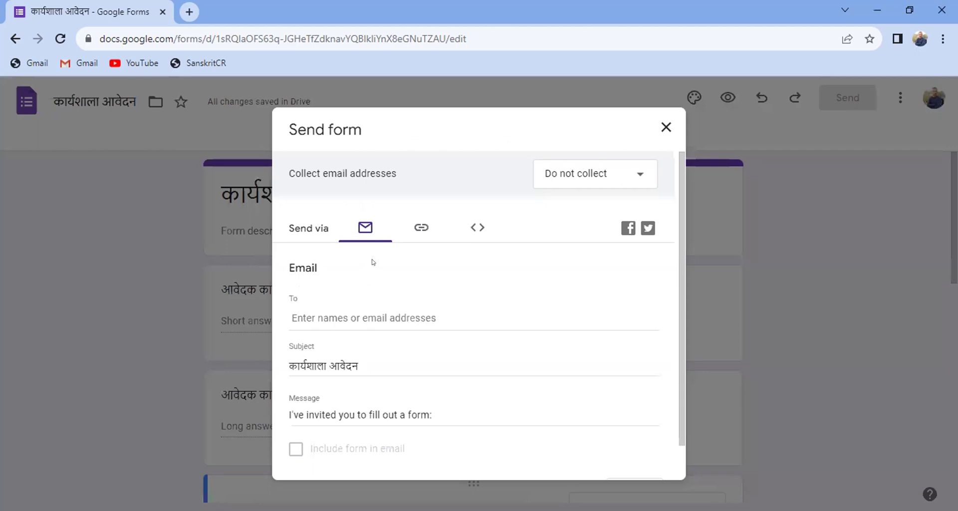
left_click(420, 229)
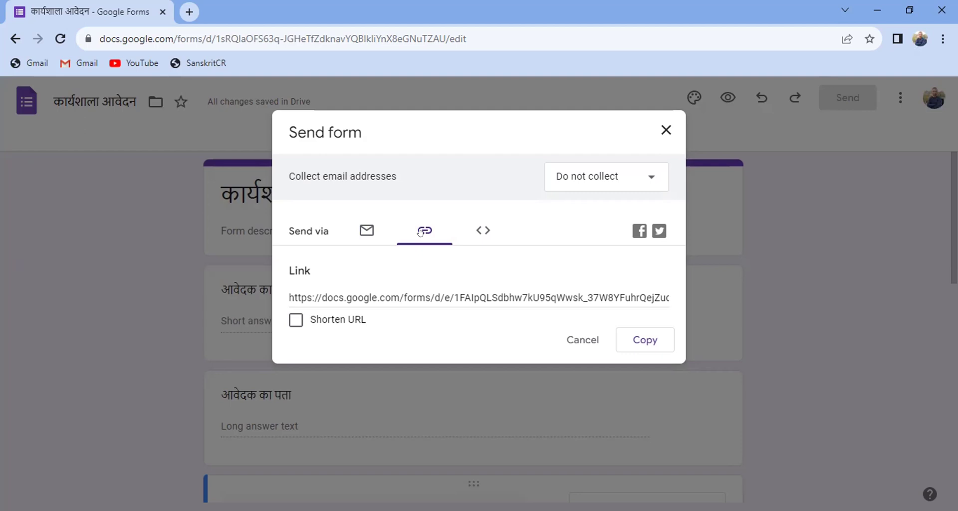
left_click(600, 70)
mouse_move(277, 196)
left_mouse_down()
mouse_move(454, 199)
mouse_move(524, 212)
mouse_move(507, 241)
mouse_move(272, 261)
mouse_move(276, 197)
left_mouse_up()
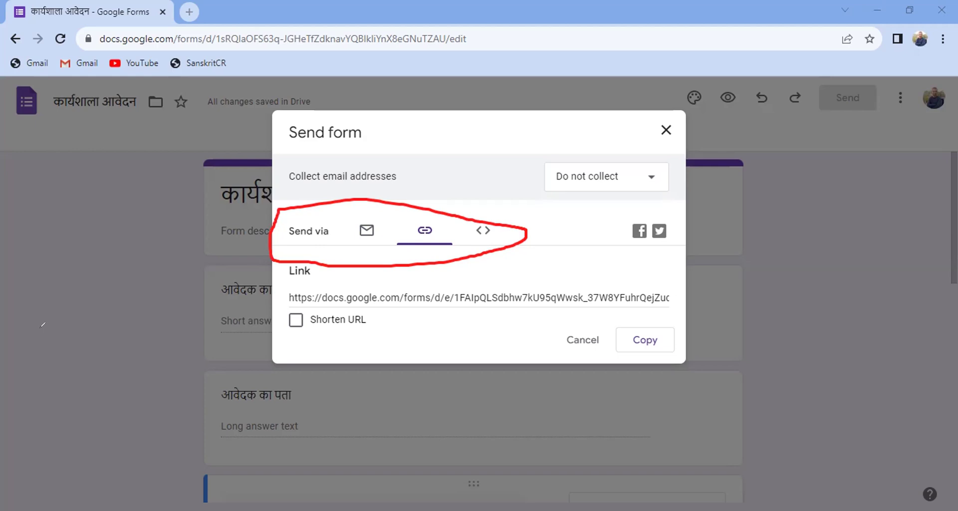
key("ctrl+z")
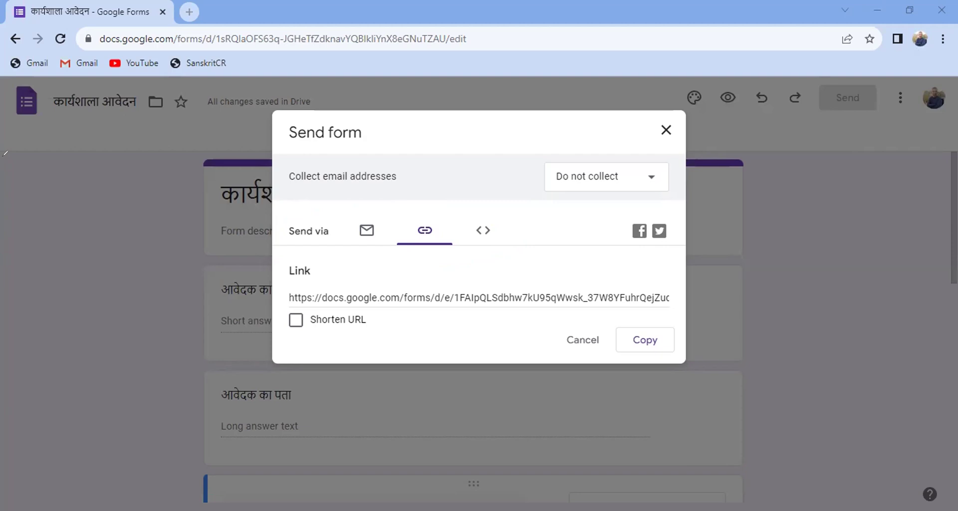
left_click_drag(355, 277, 411, 242)
- Shorten the form's share link and copy the short URL
left_click(296, 289)
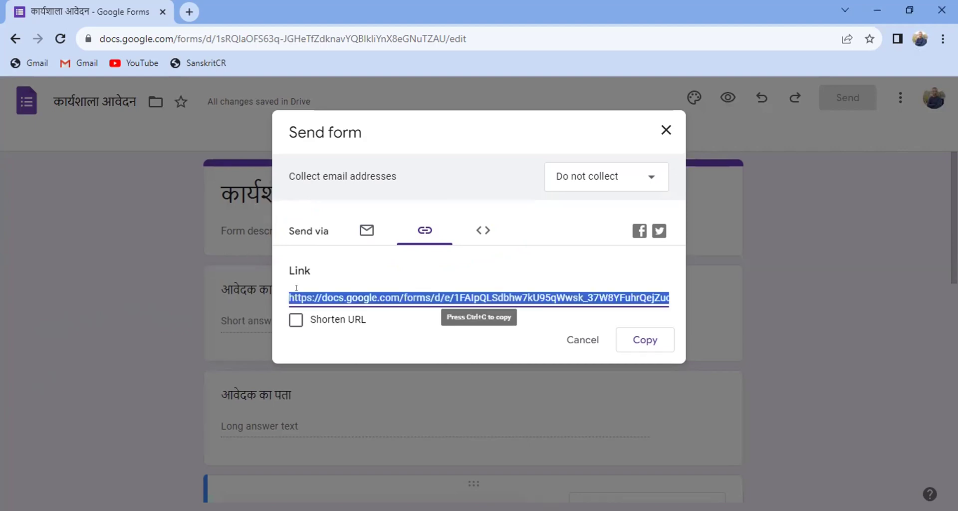
double_click(294, 250)
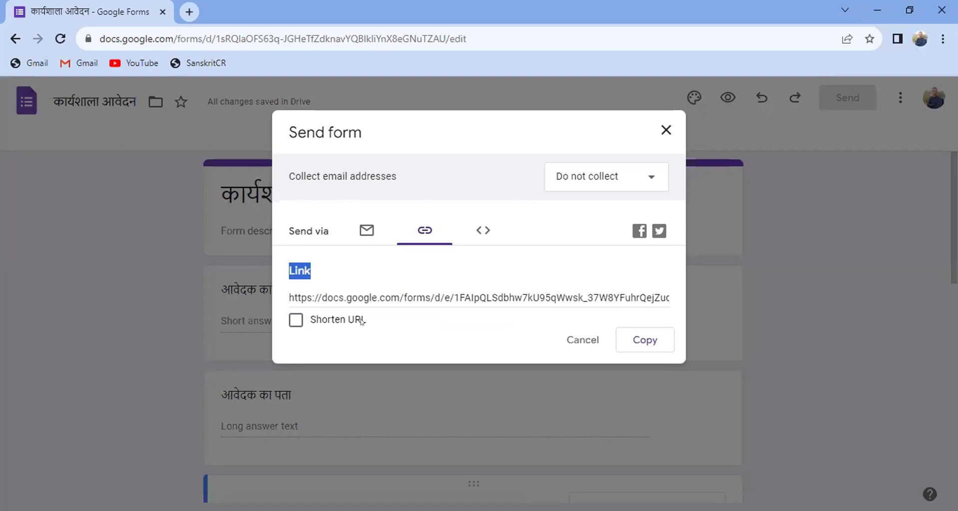
left_click(295, 319)
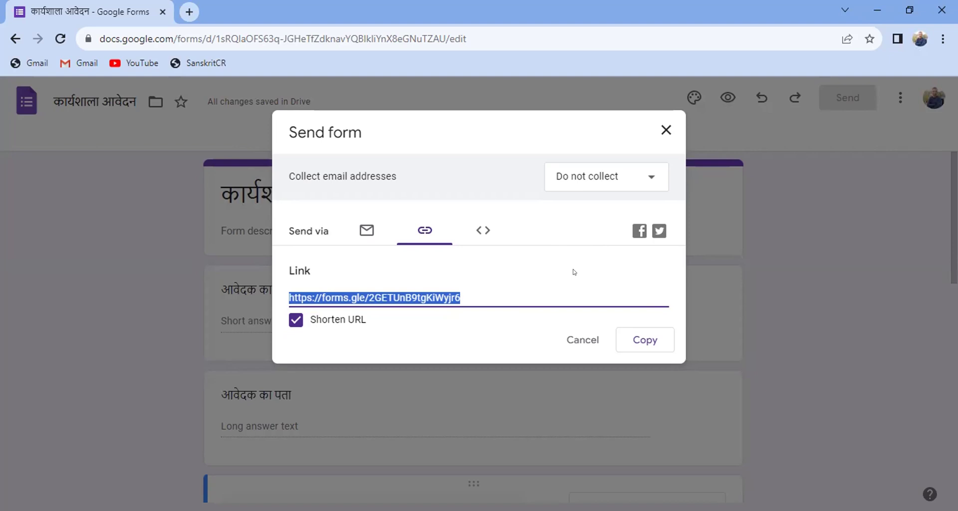
left_click(645, 339)
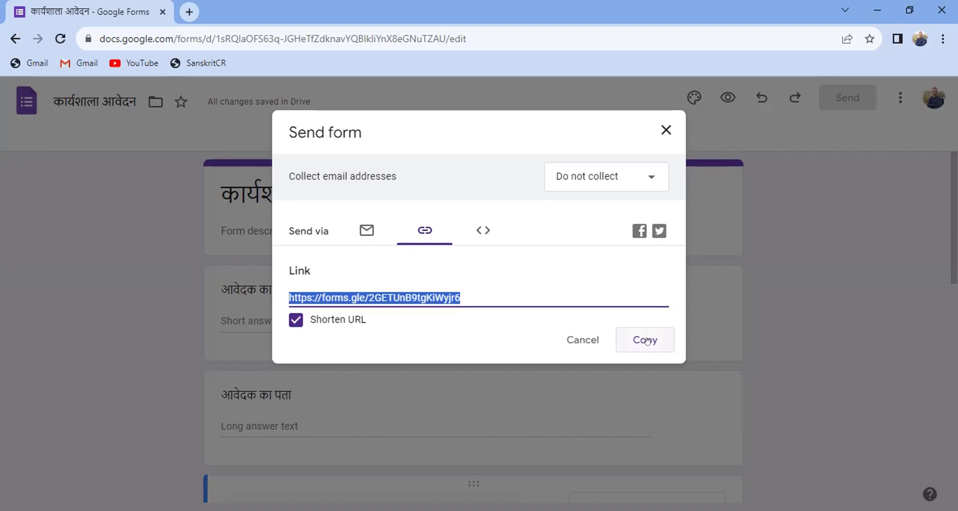
left_click(465, 341)
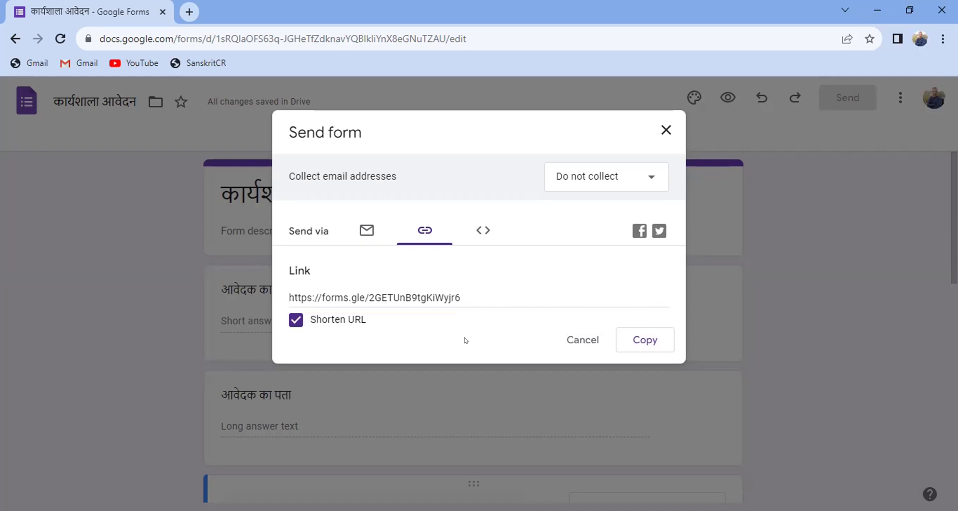
- Check the available choices for collecting email addresses and close the form's sending options
left_click(631, 184)
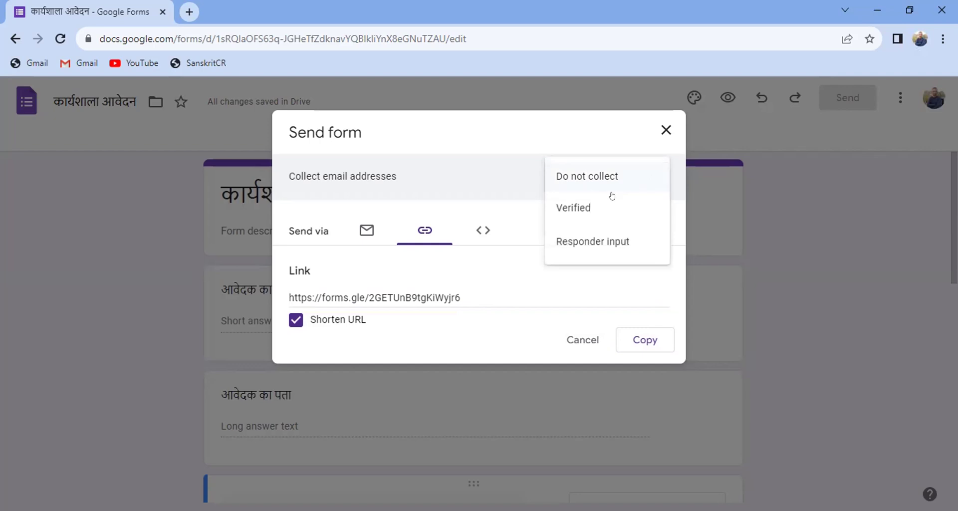
left_click(483, 151)
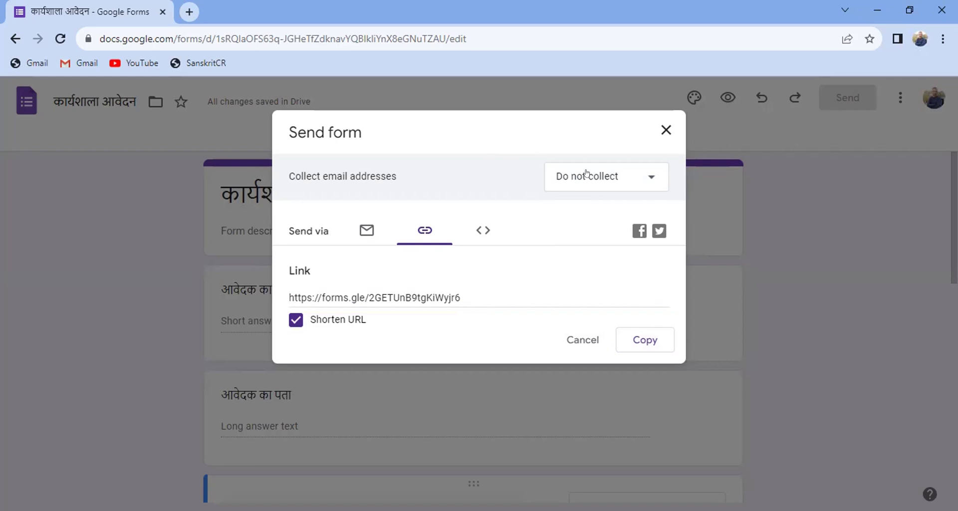
left_click(666, 130)
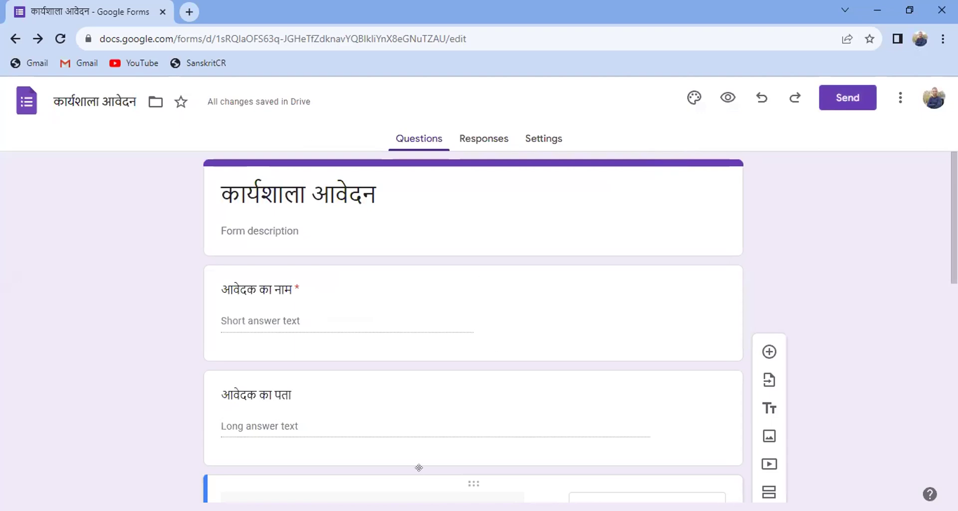